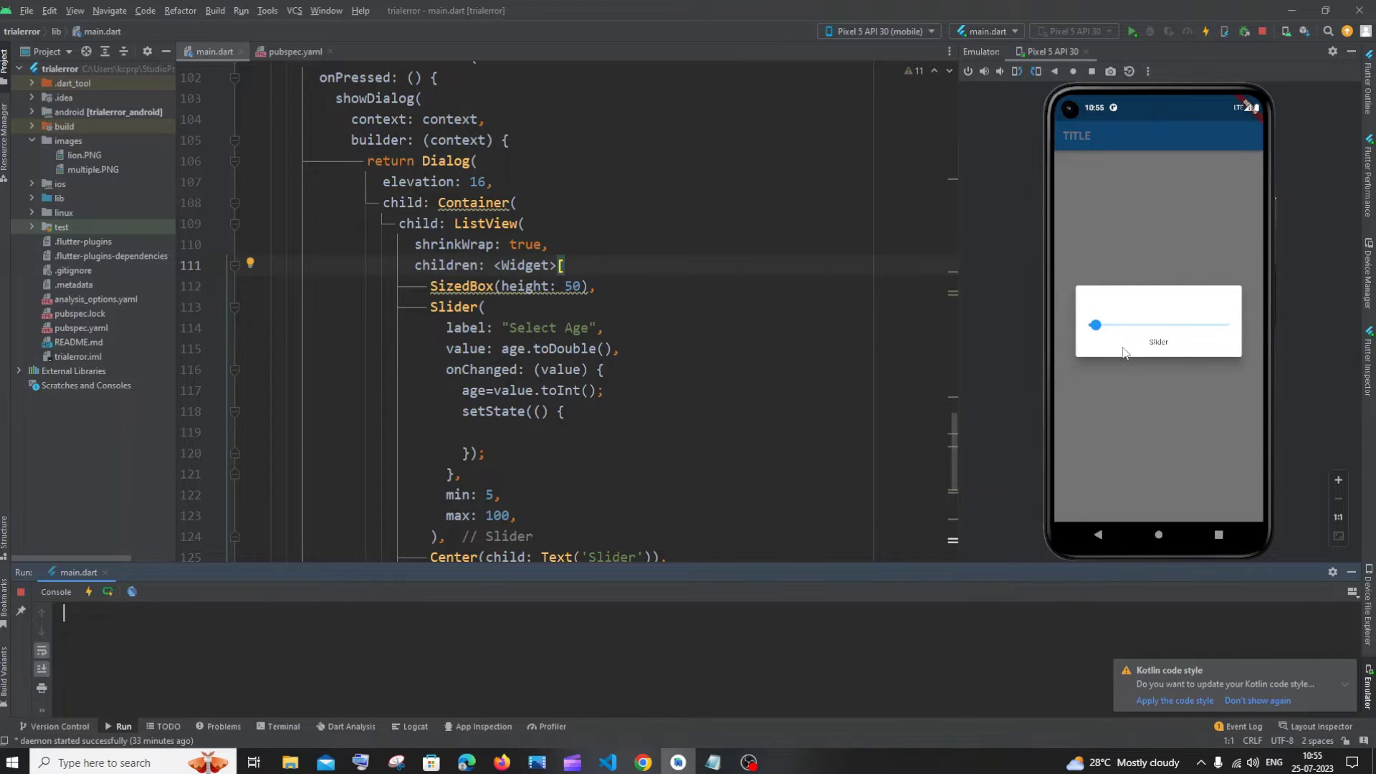
# Step: Dismiss the emulator's slider dialog, reopen it with Show dialog, then dismiss it again
pyautogui.click(1131, 378)
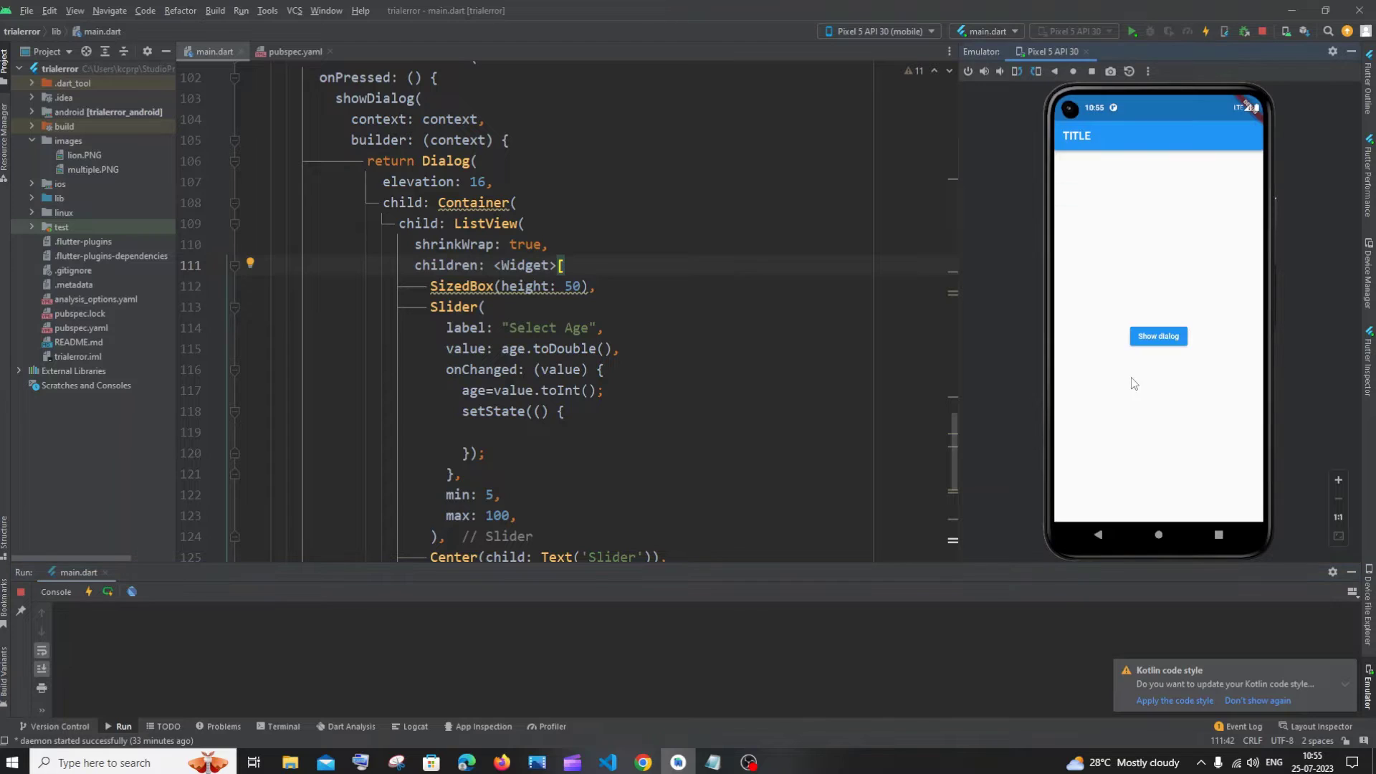
pyautogui.click(1159, 338)
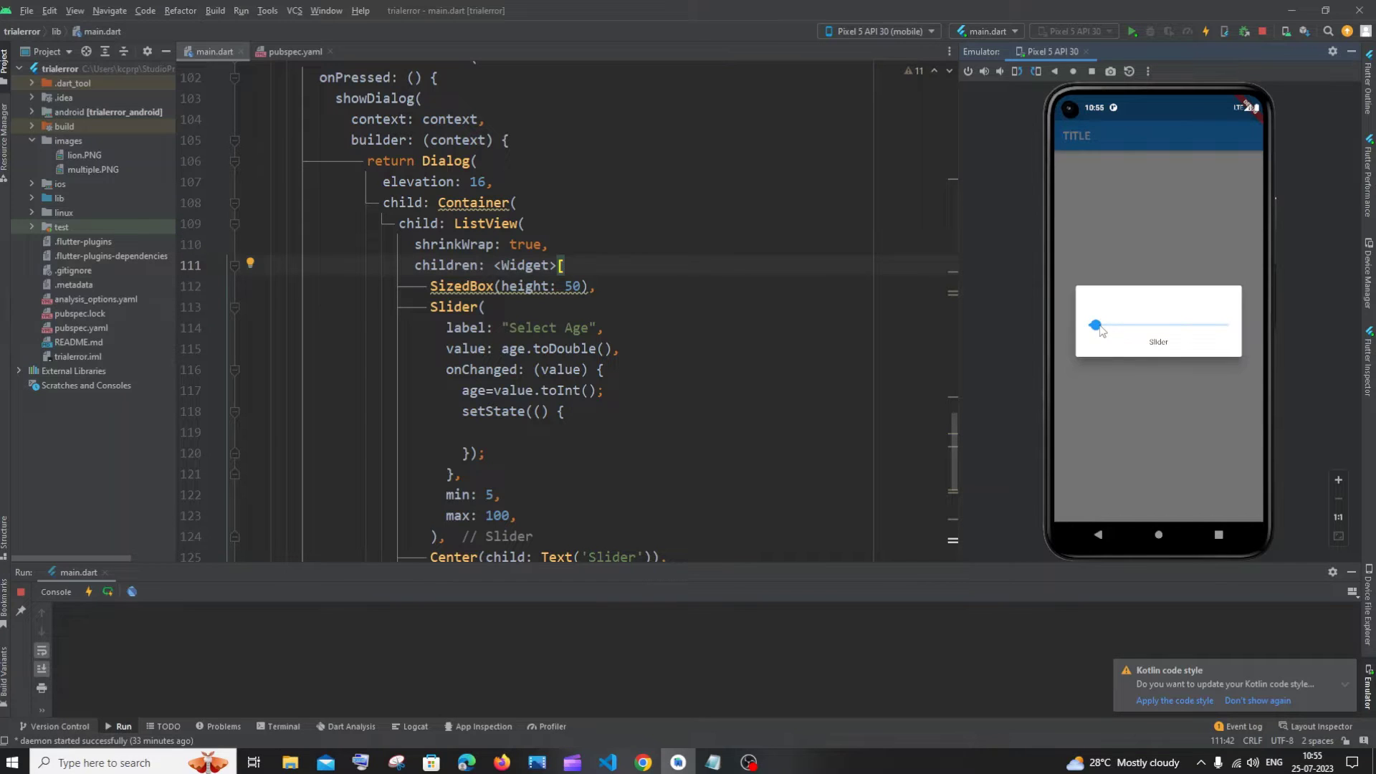
pyautogui.click(1180, 398)
pyautogui.scroll(3, 538, 323)
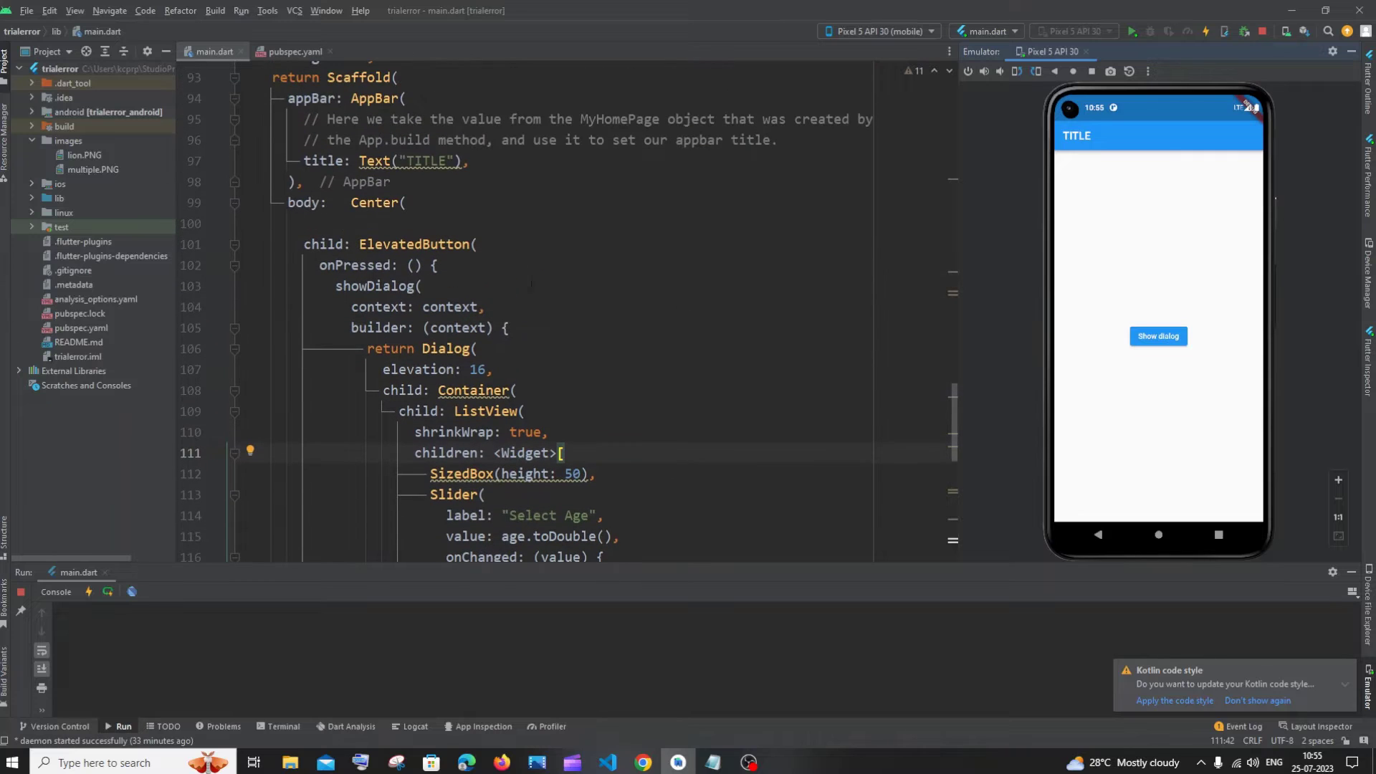
pyautogui.click(435, 244)
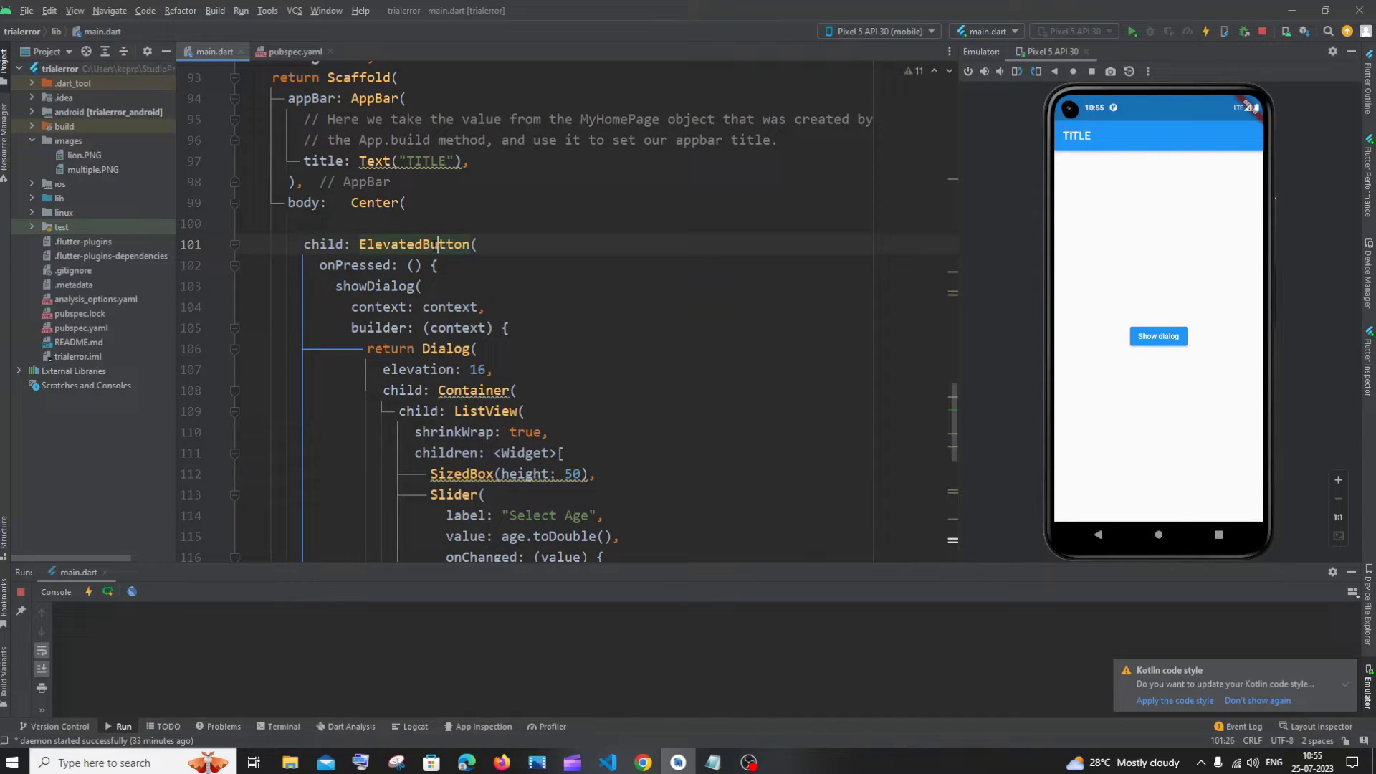
pyautogui.click(239, 265)
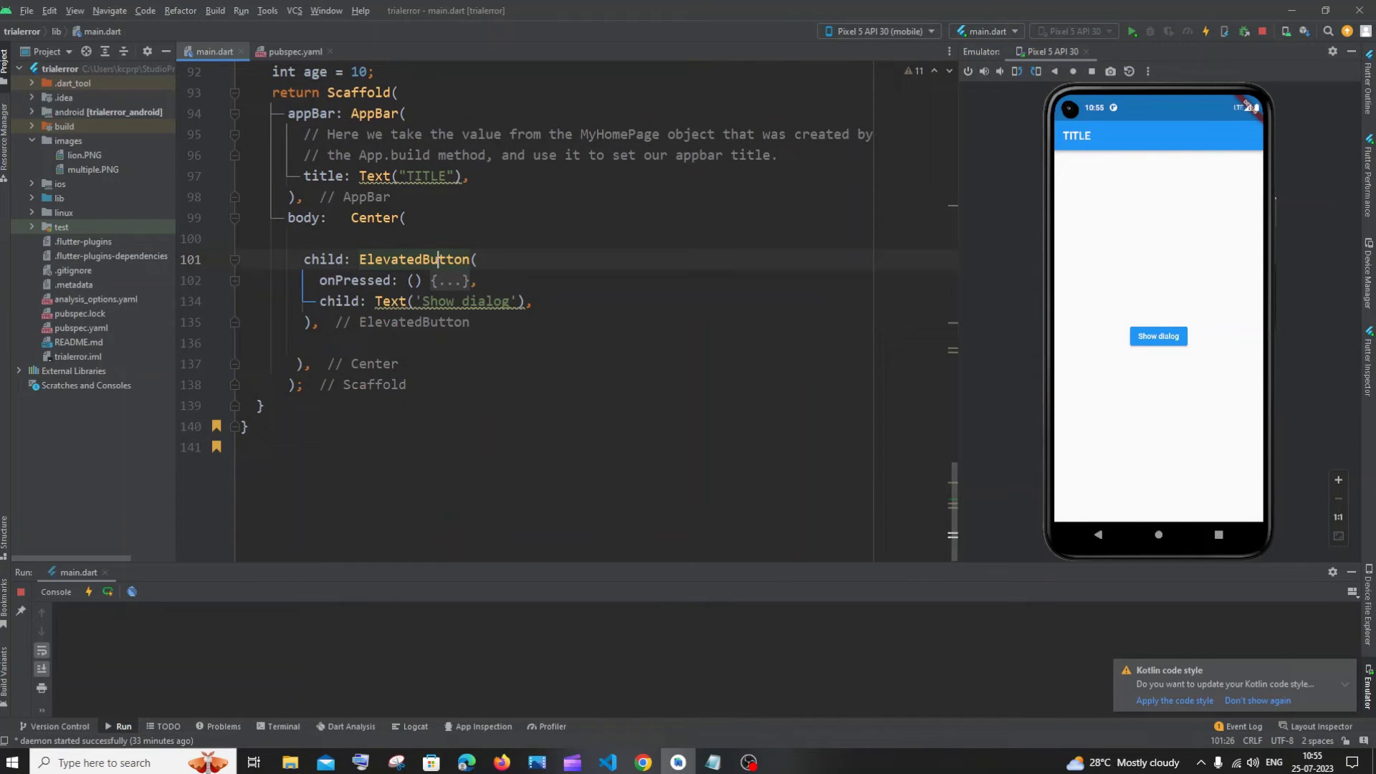
pyautogui.click(238, 282)
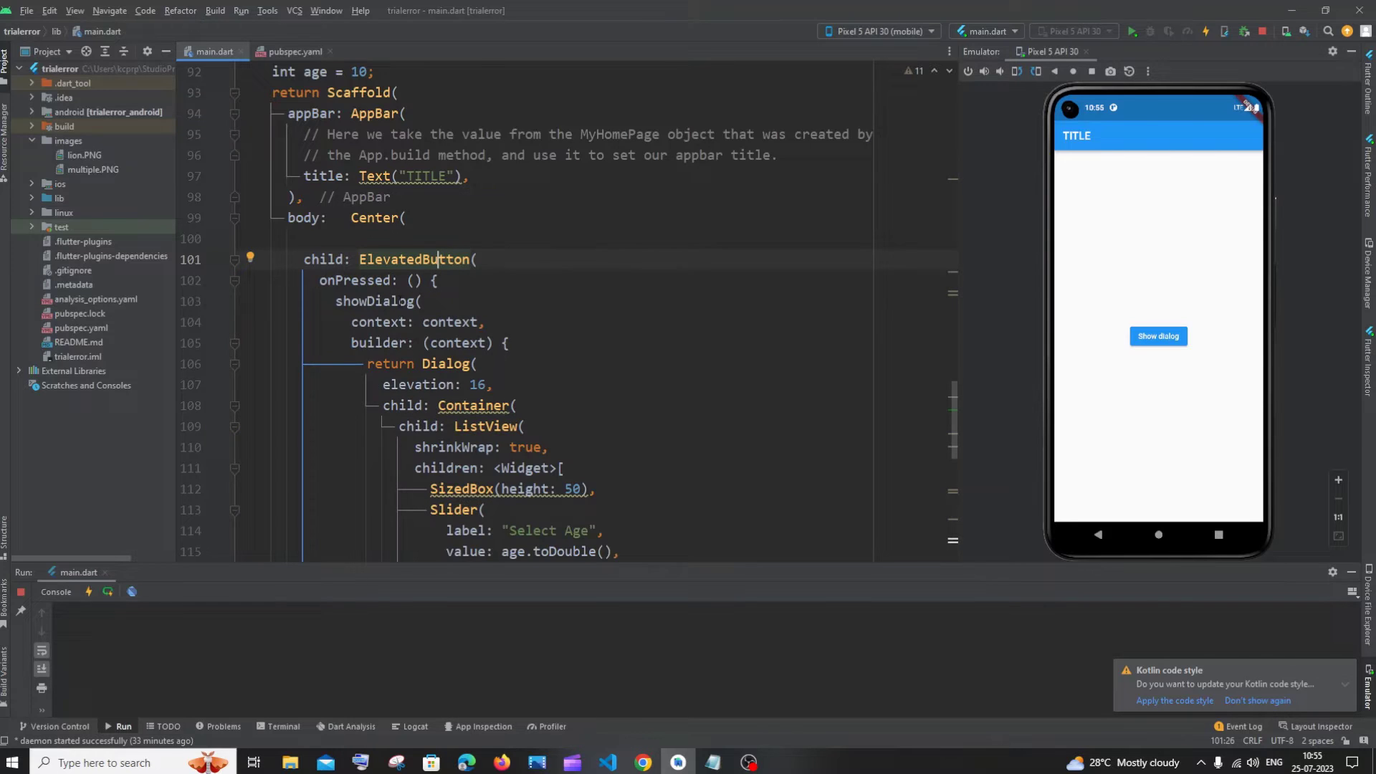
pyautogui.scroll(-3, 538, 323)
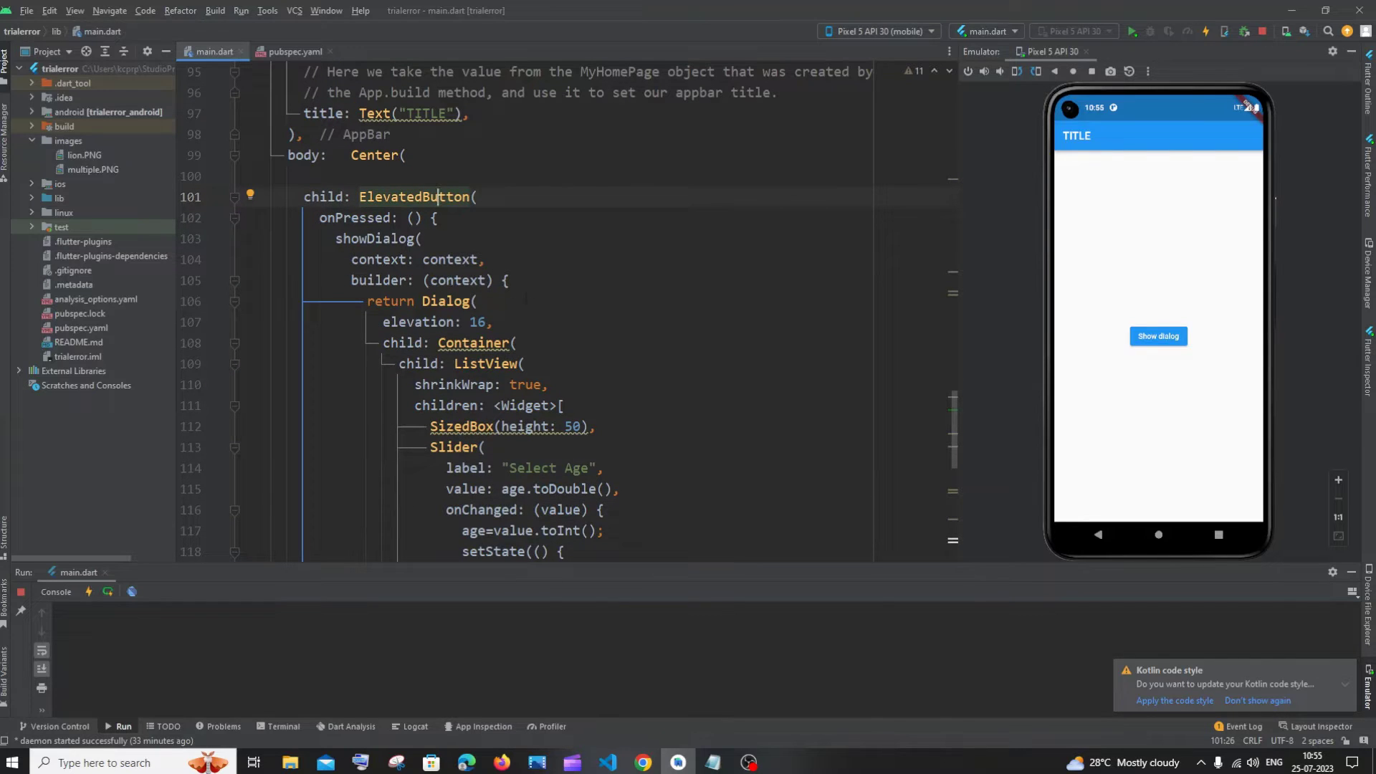
pyautogui.scroll(-3, 539, 323)
pyautogui.click(498, 280)
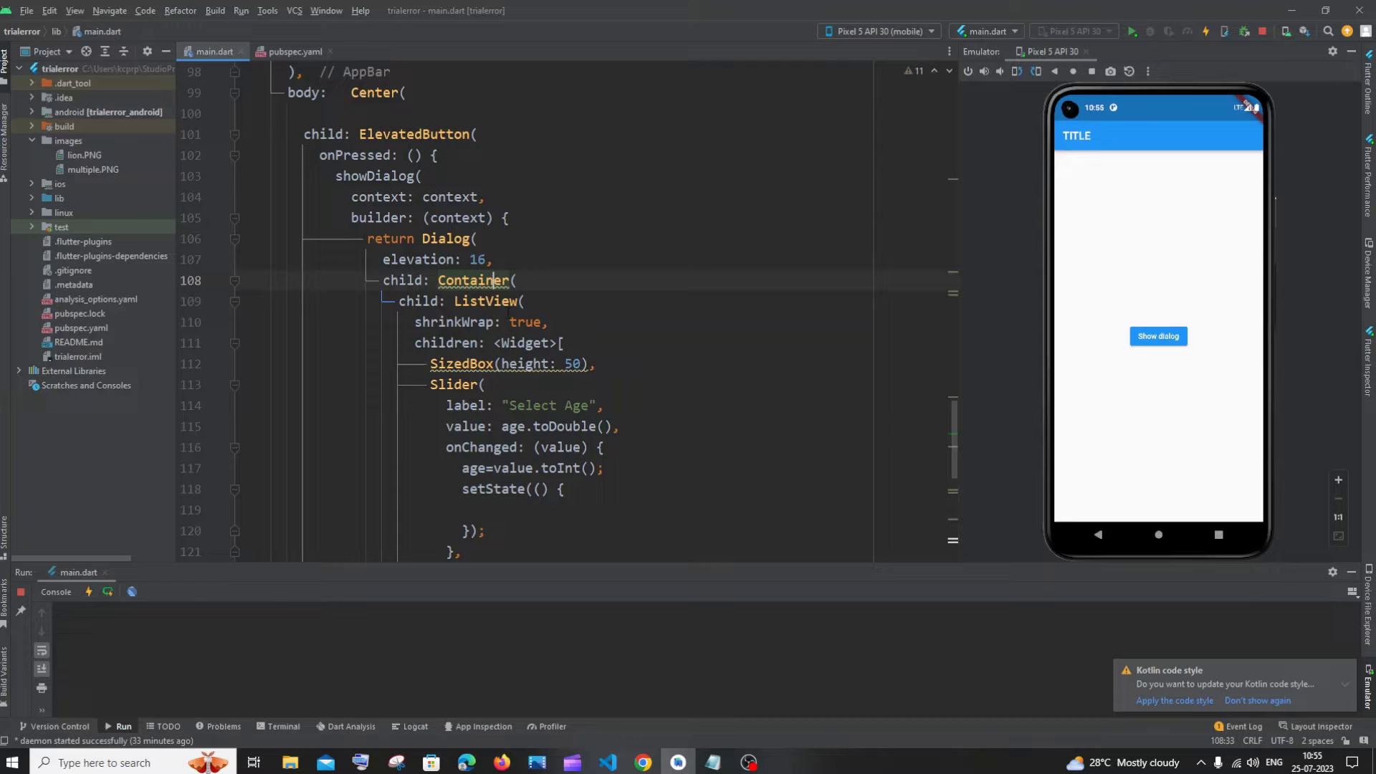
pyautogui.scroll(-6, 498, 280)
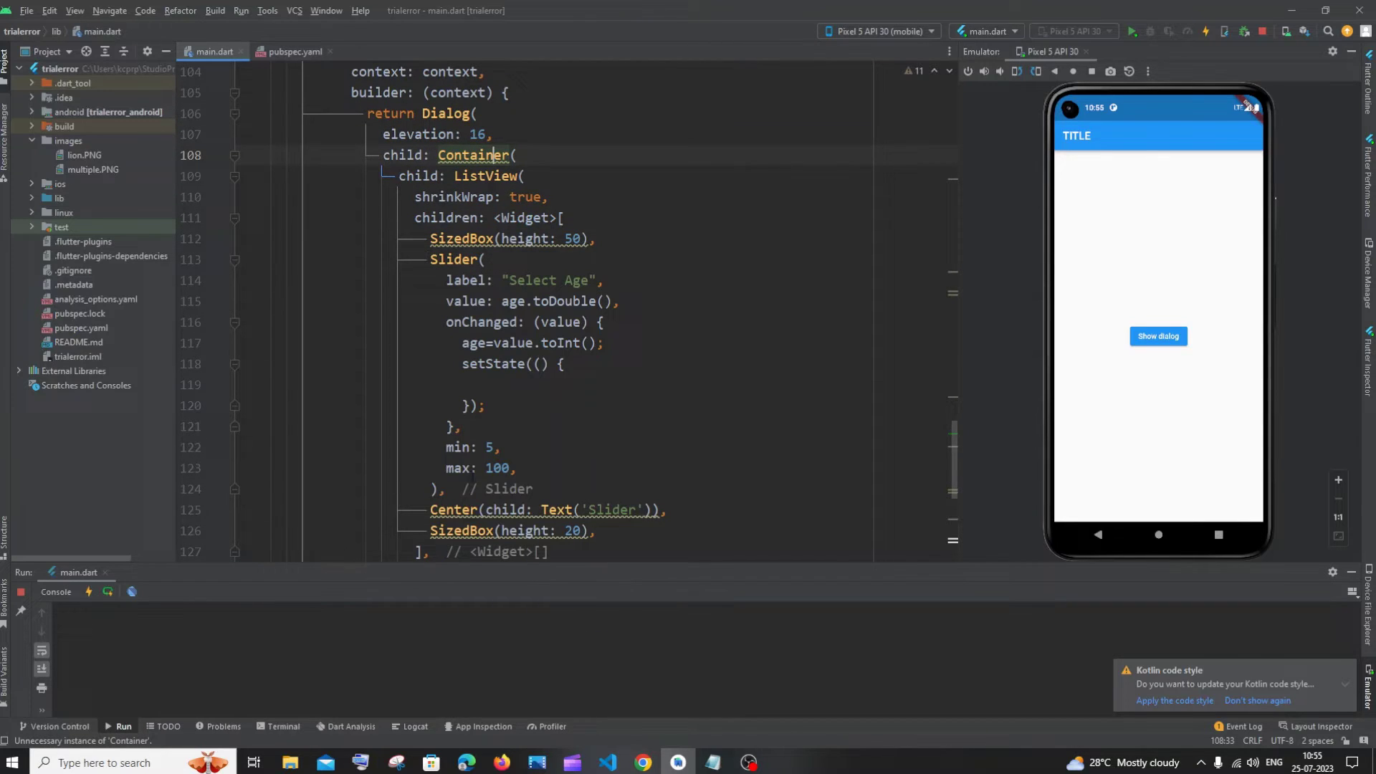
pyautogui.moveTo(446, 489); pyautogui.dragTo(430, 260)
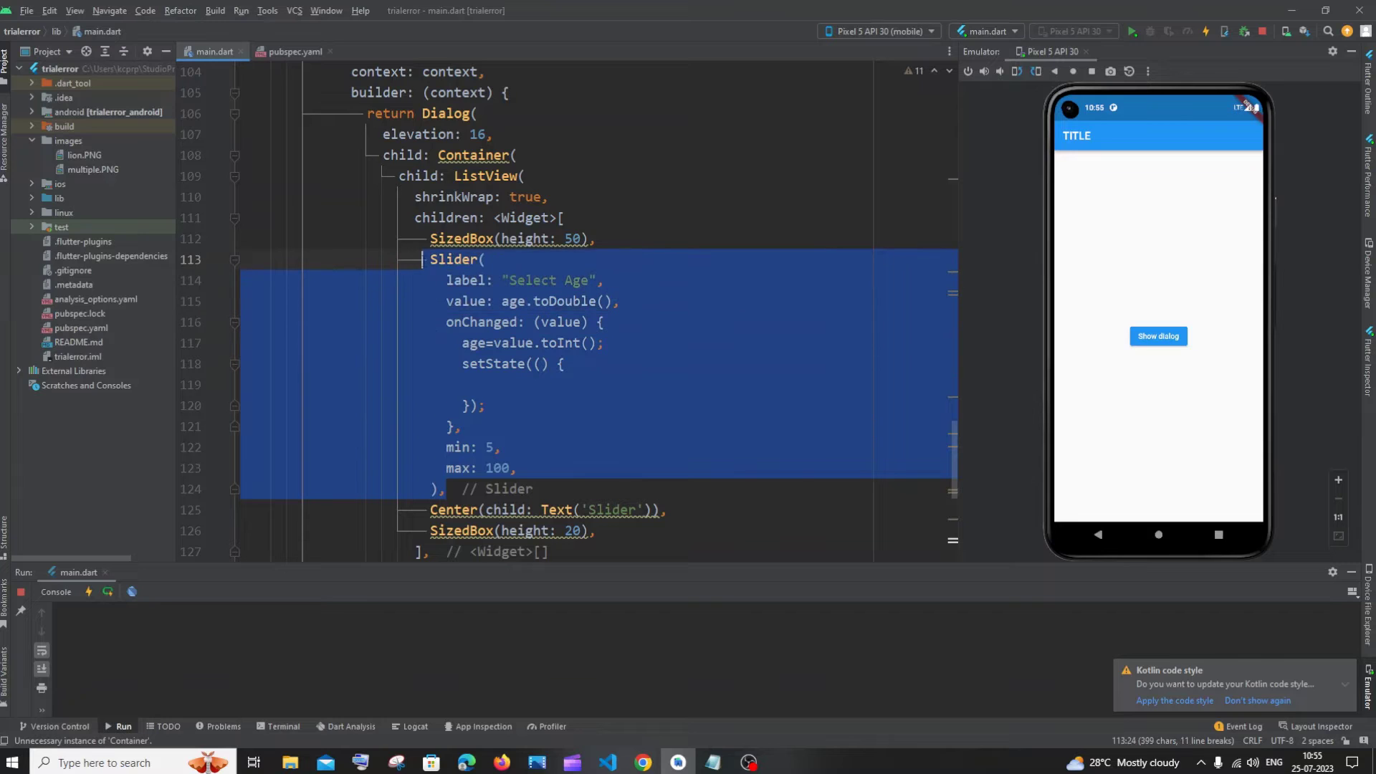
pyautogui.click(558, 322)
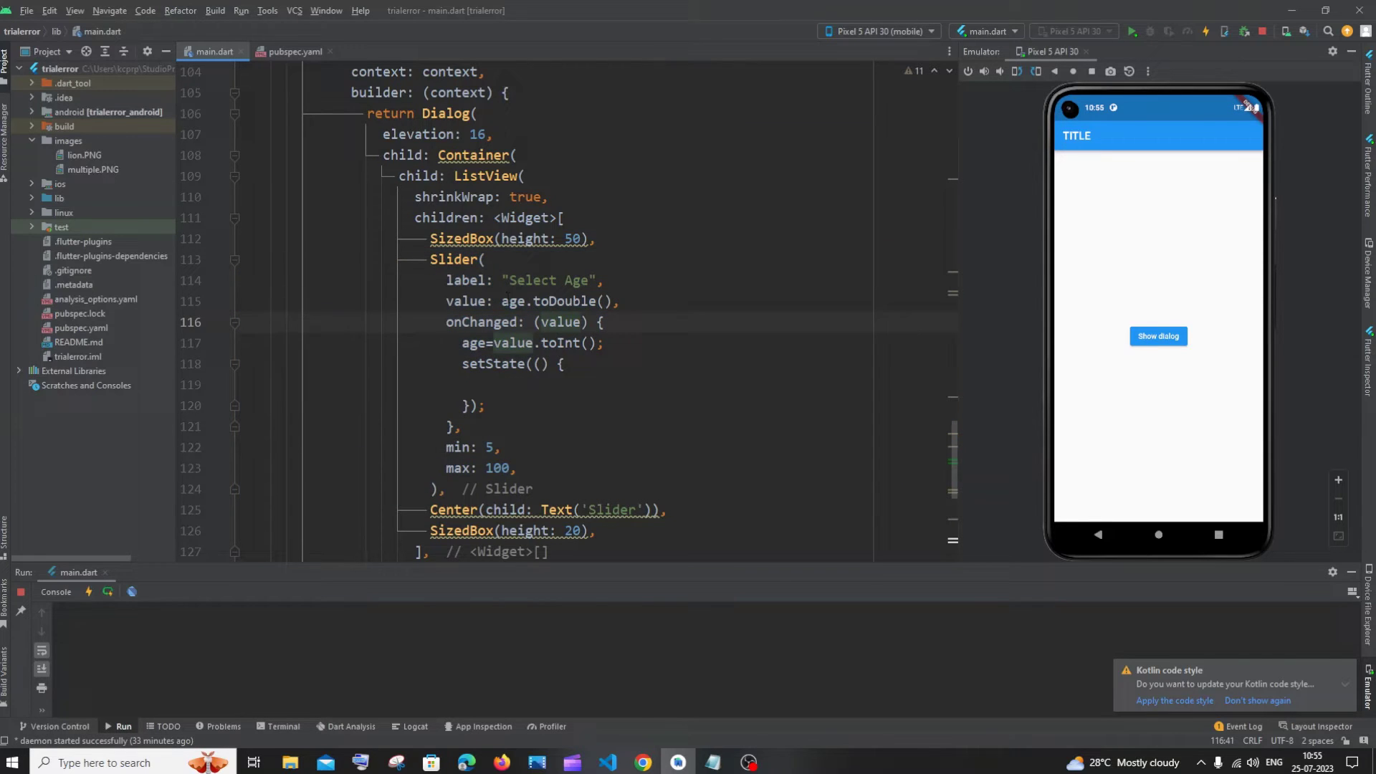
pyautogui.scroll(7, 498, 344)
pyautogui.scroll(-7, 497, 343)
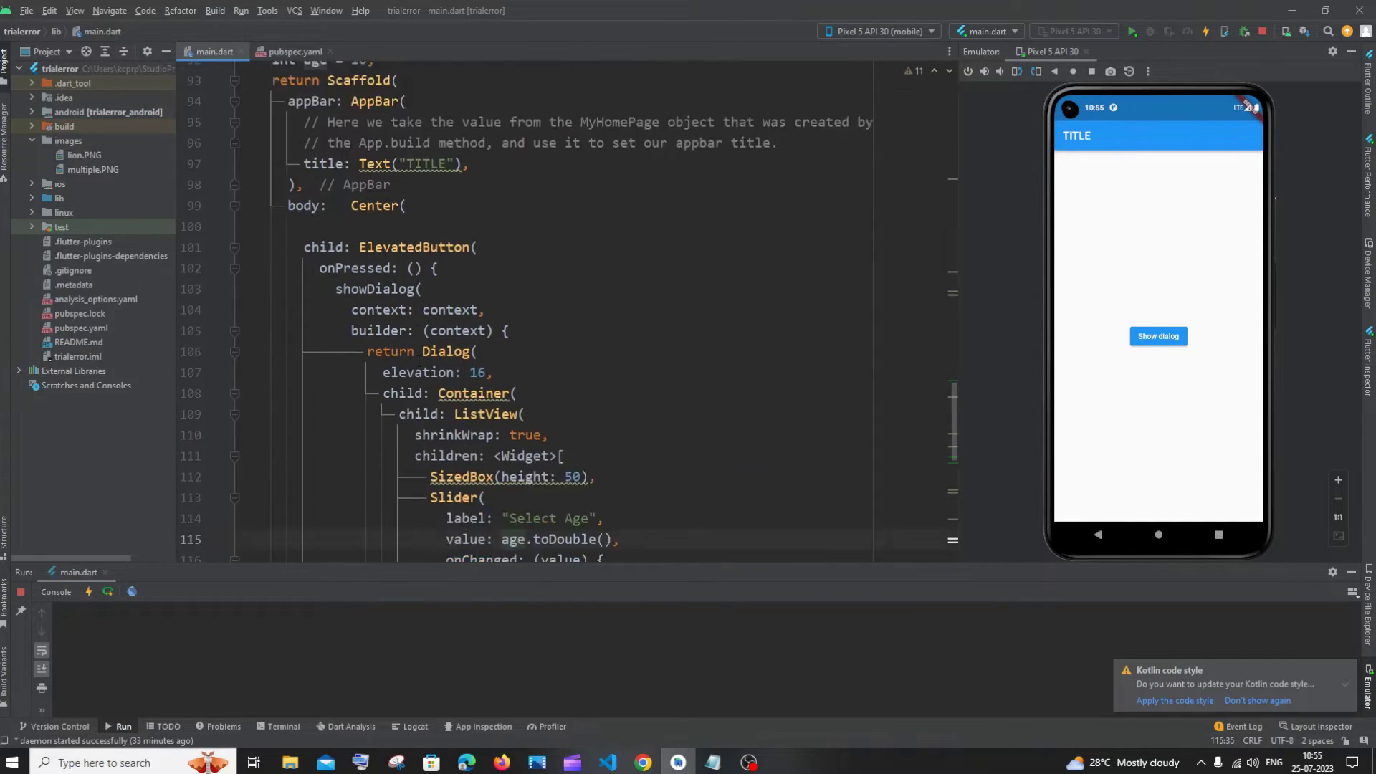
pyautogui.click(501, 450)
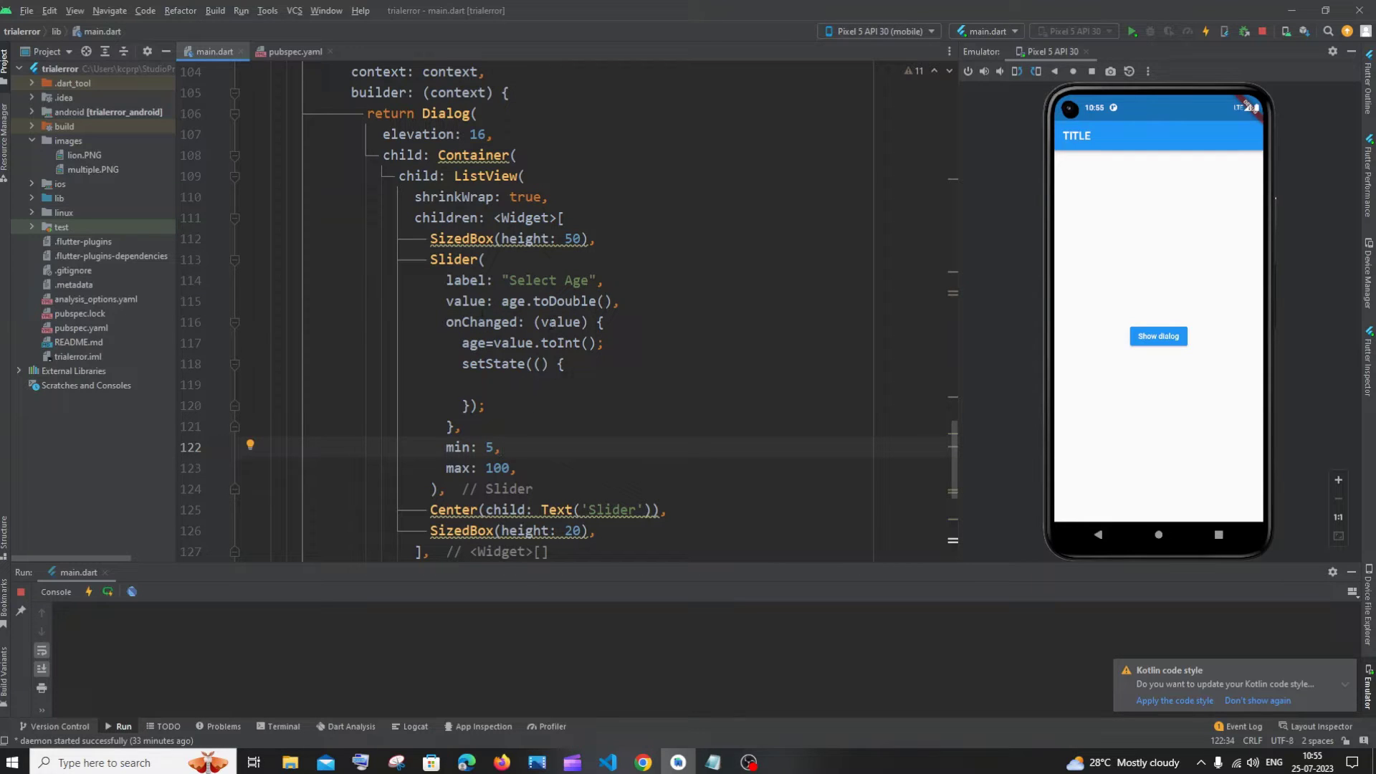
pyautogui.click(473, 322)
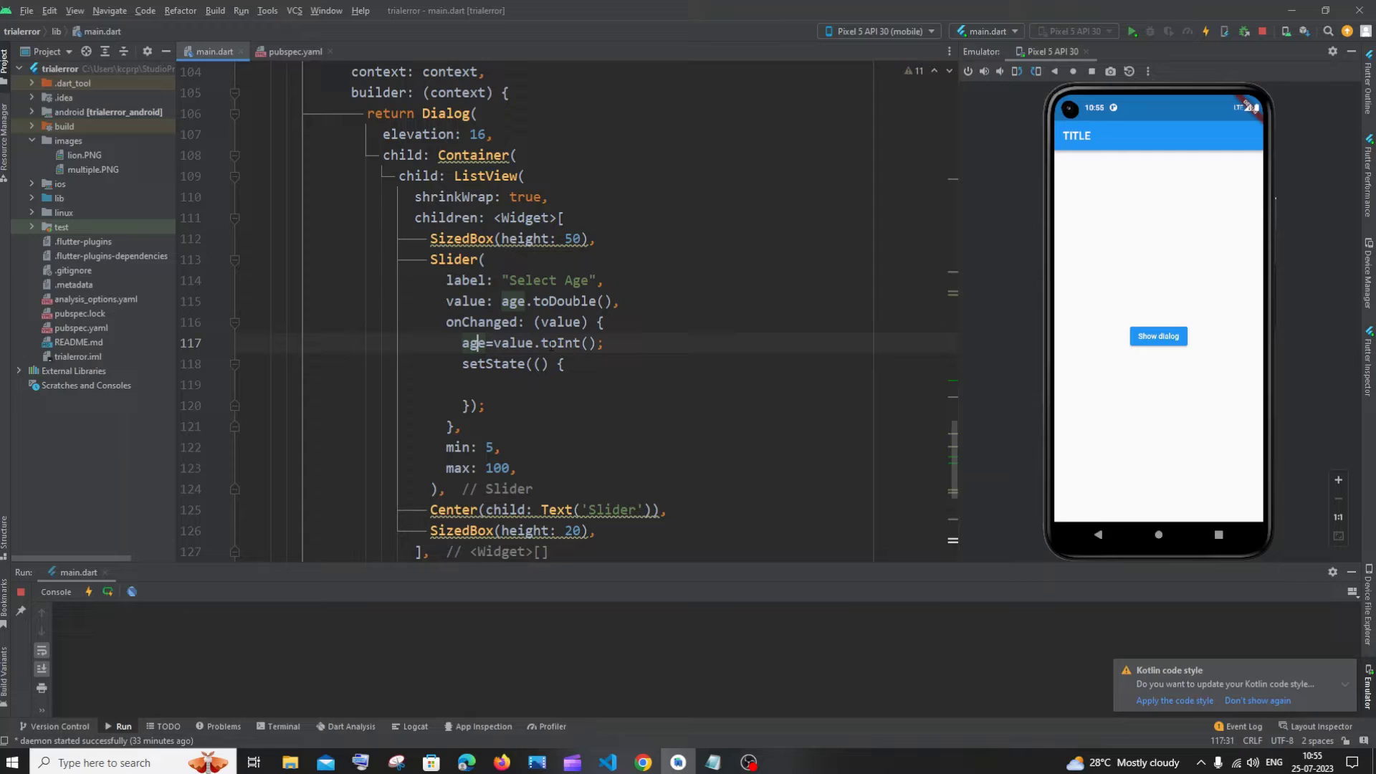
pyautogui.click(508, 405)
pyautogui.moveTo(488, 405); pyautogui.dragTo(446, 364)
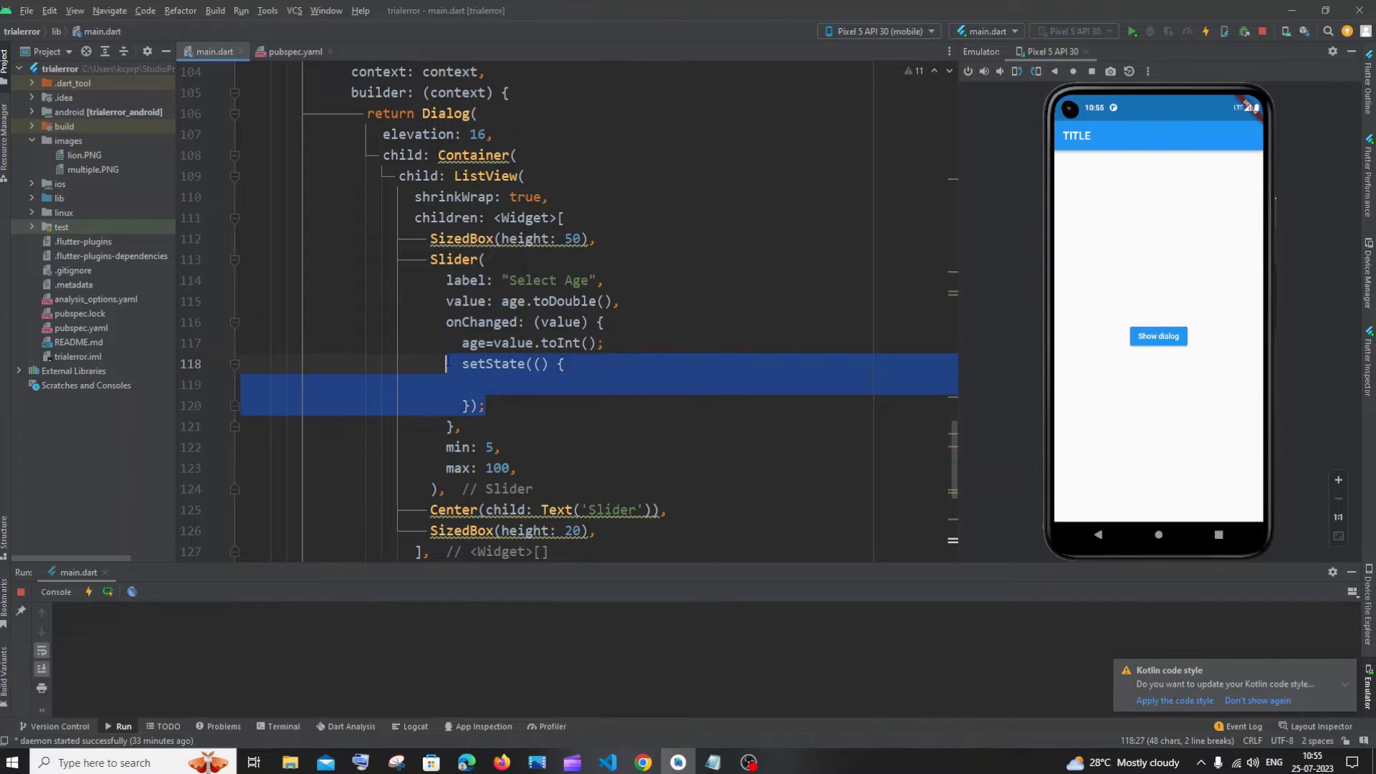
pyautogui.click(512, 404)
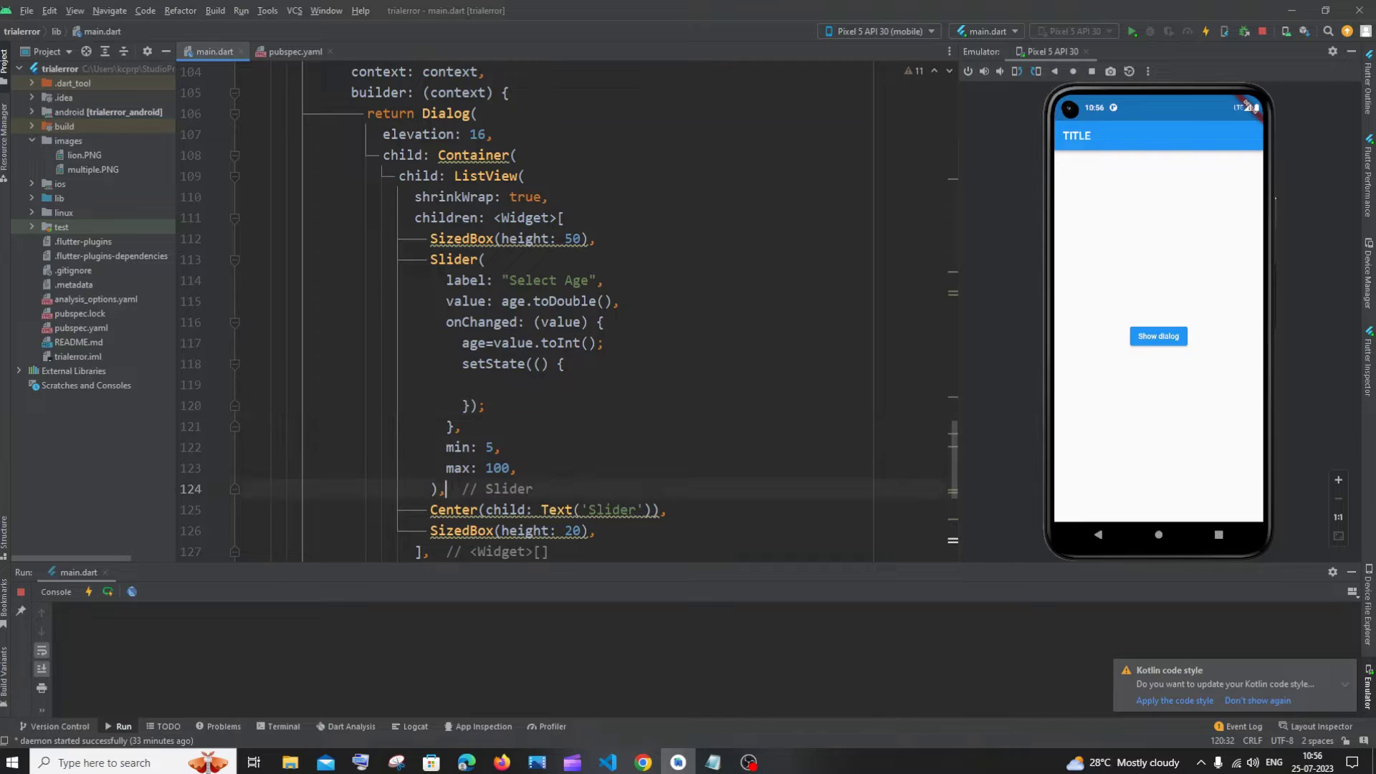
pyautogui.moveTo(447, 490); pyautogui.dragTo(430, 260)
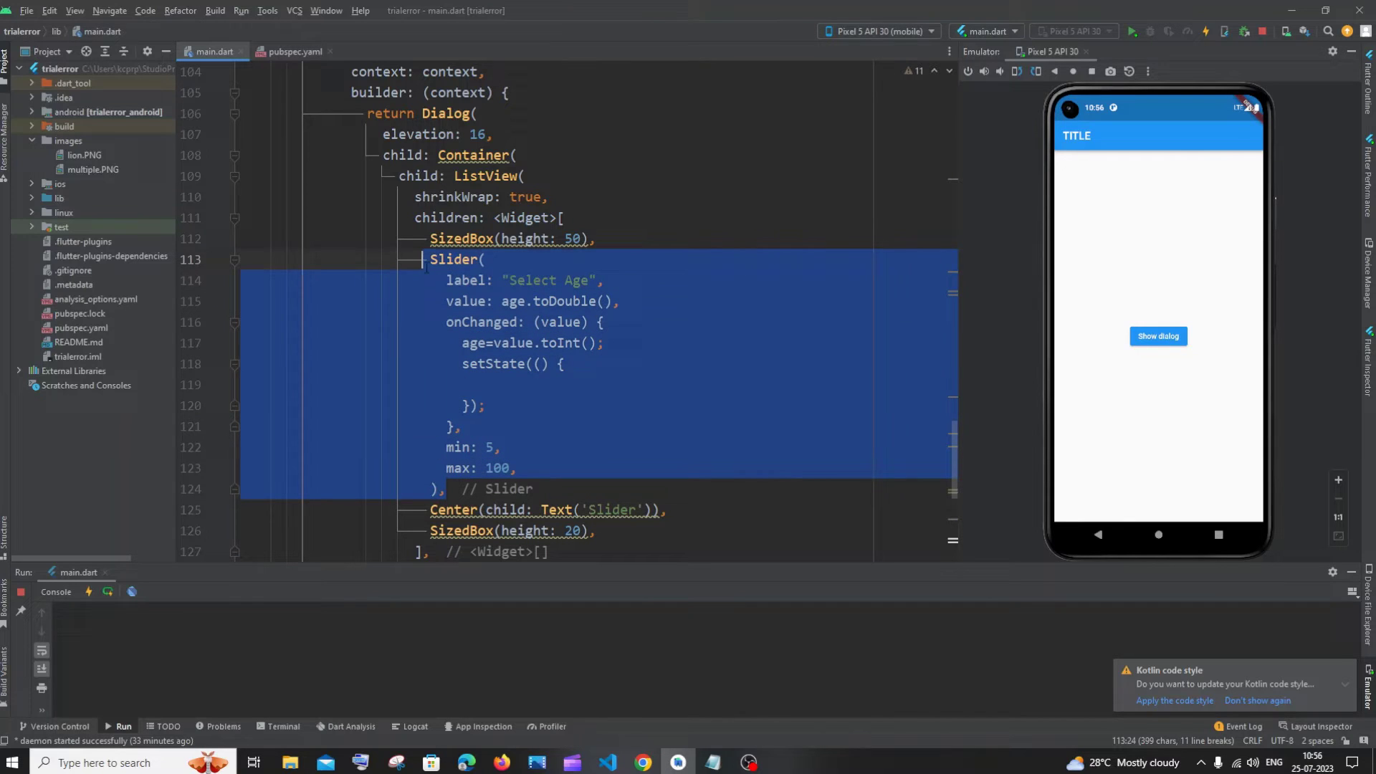
# Step: Open and dismiss the slider dialog twice while highlighting the setState block in the code
pyautogui.click(597, 386)
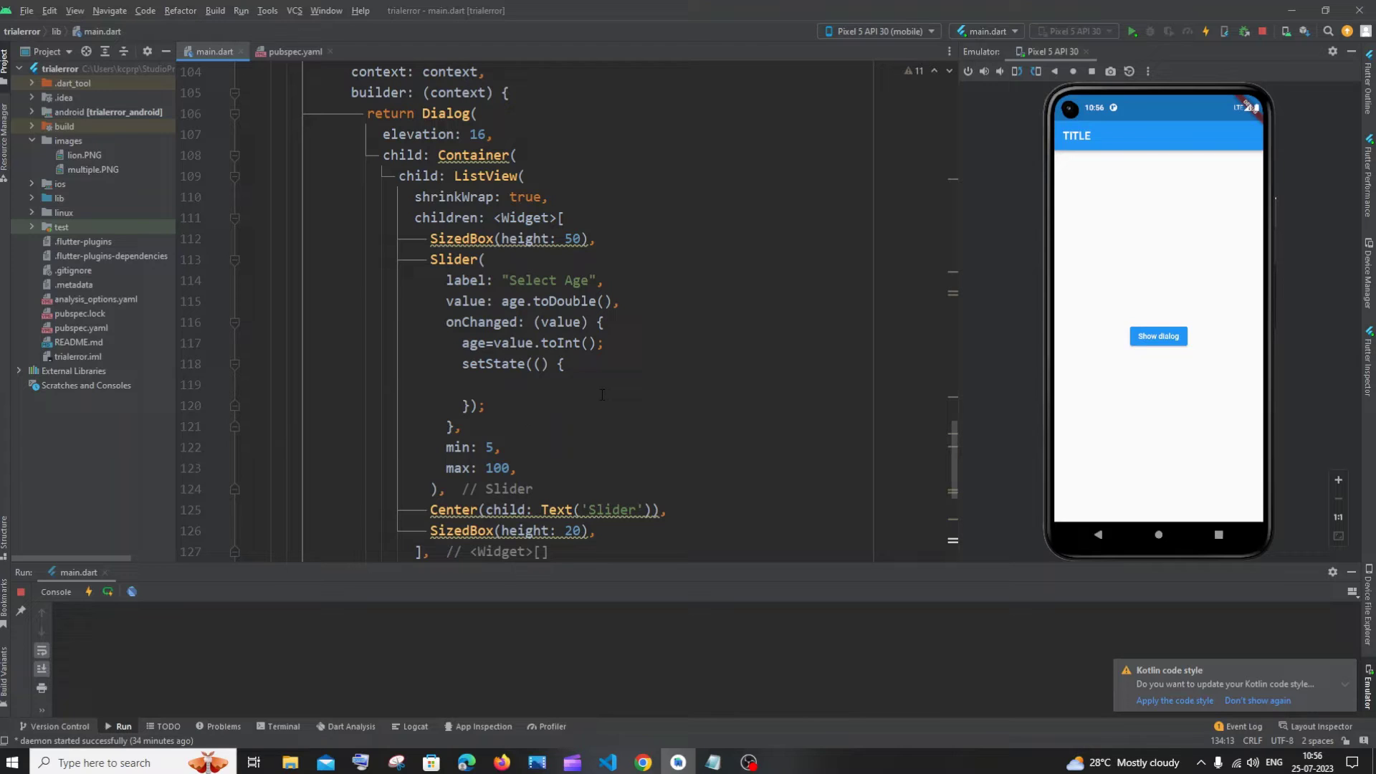
pyautogui.click(1172, 337)
pyautogui.click(1166, 391)
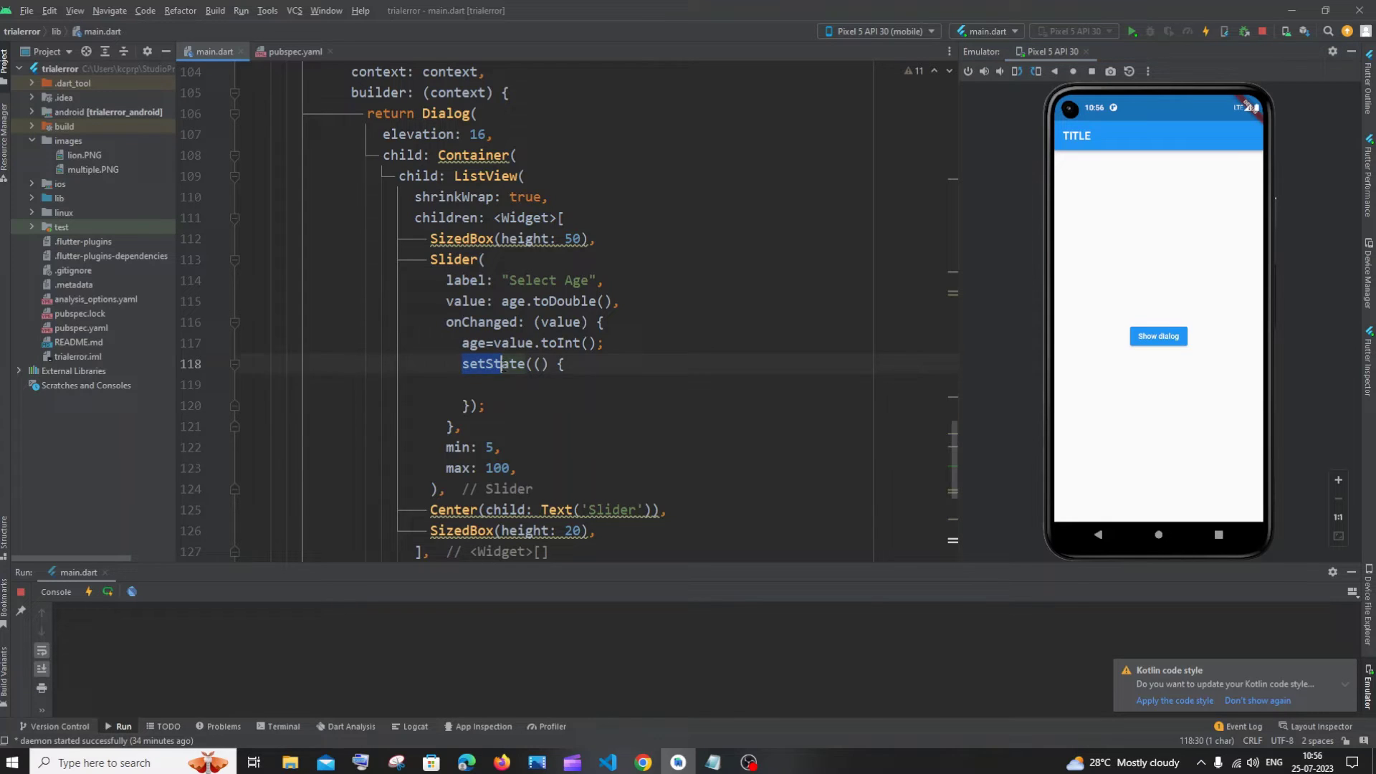
pyautogui.moveTo(463, 364); pyautogui.dragTo(486, 405)
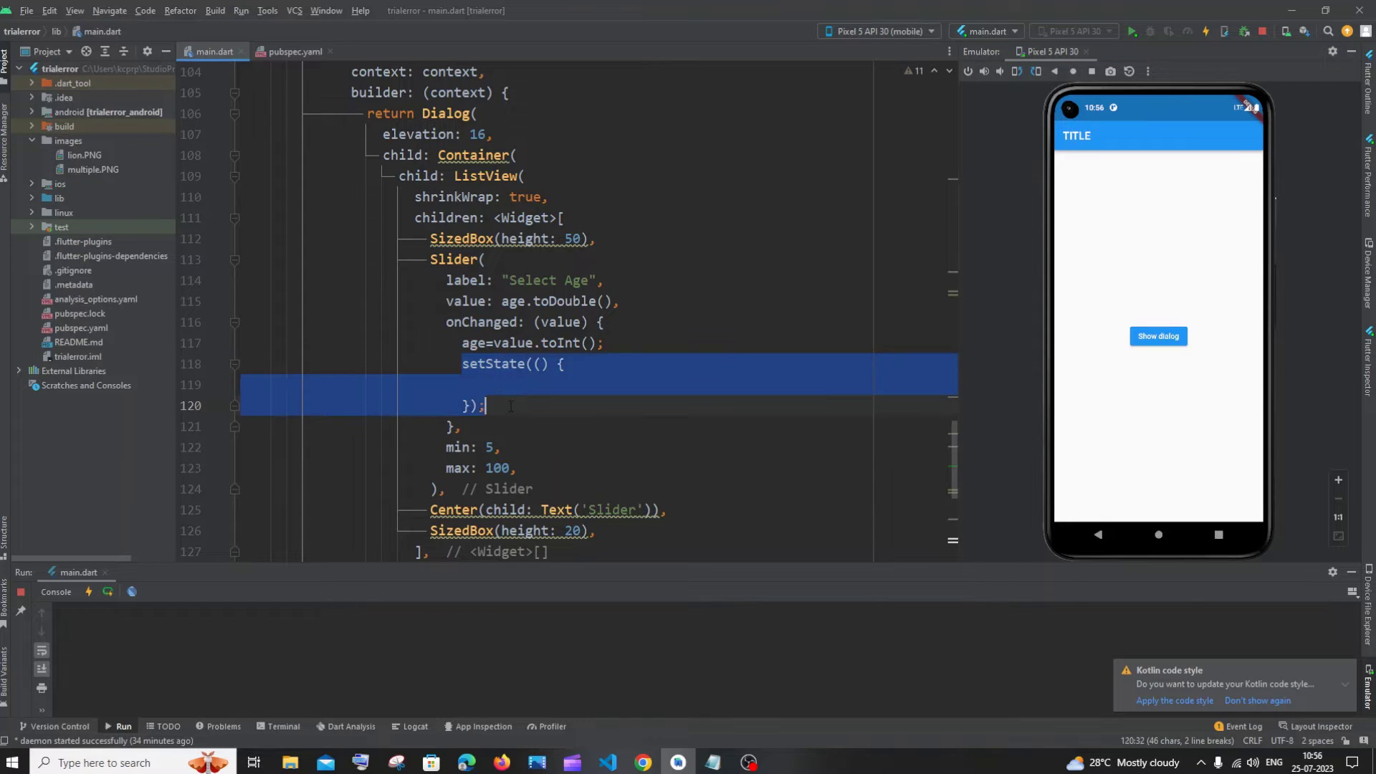
pyautogui.click(1158, 336)
pyautogui.click(1156, 424)
pyautogui.click(605, 321)
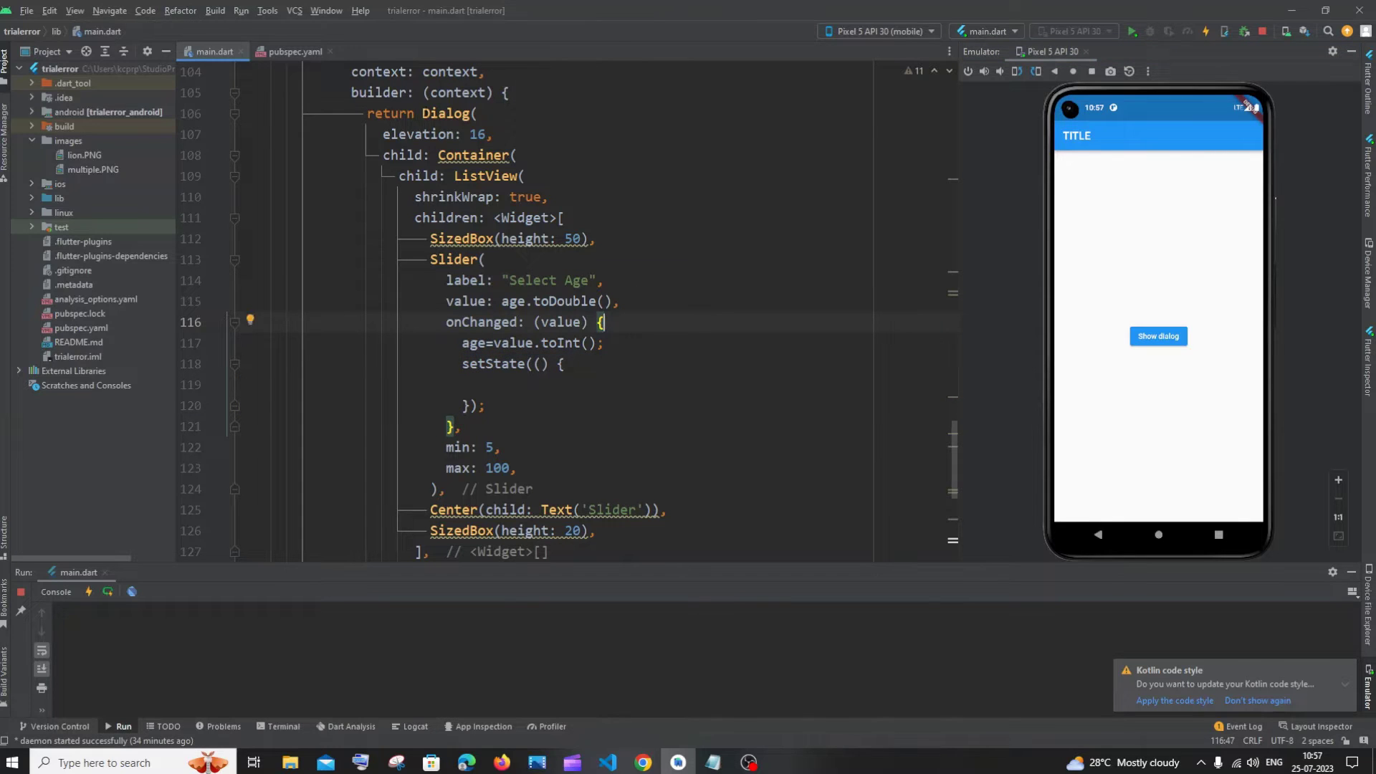
# Step: Review the Dialog code through onChanged and max: 100, reopening and dismissing the slider dialog
pyautogui.moveTo(447, 113); pyautogui.dragTo(463, 426)
pyautogui.click(462, 426)
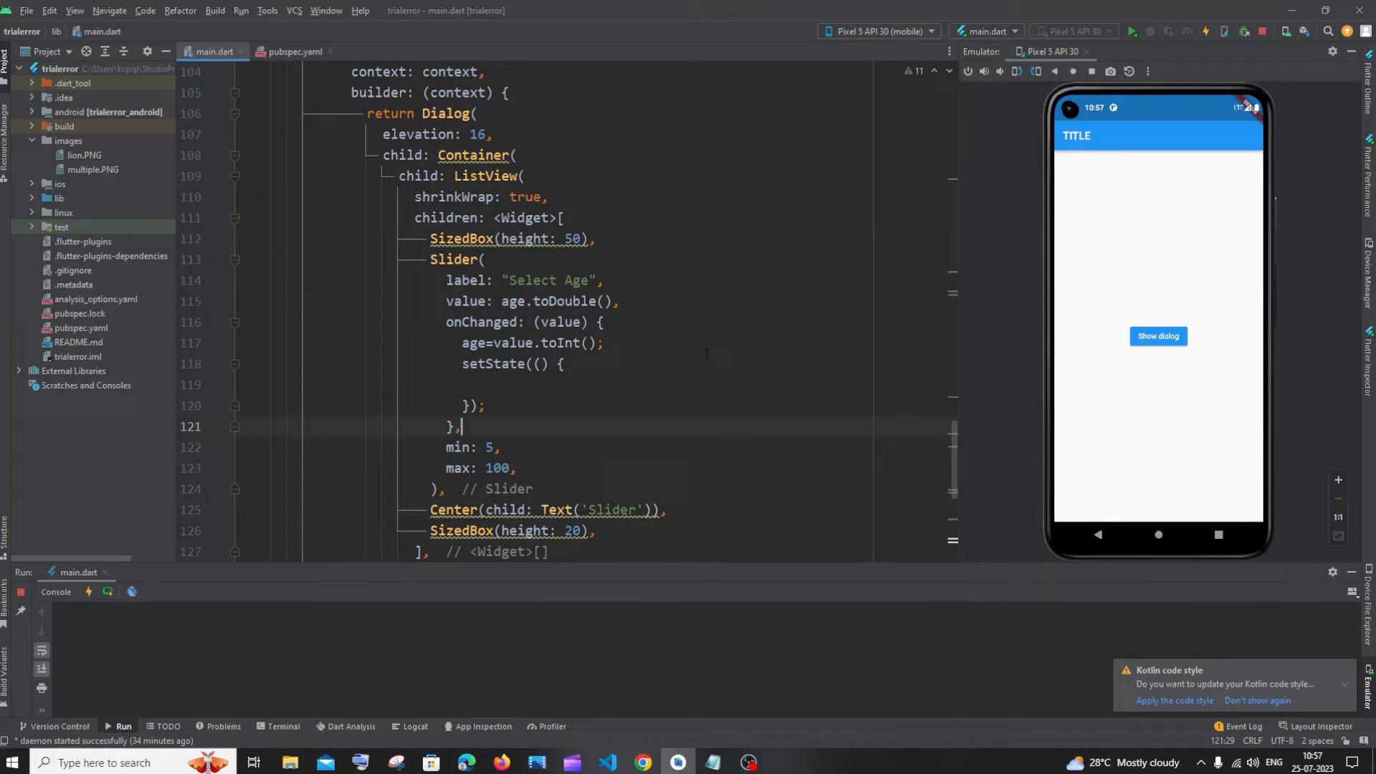
pyautogui.click(1183, 338)
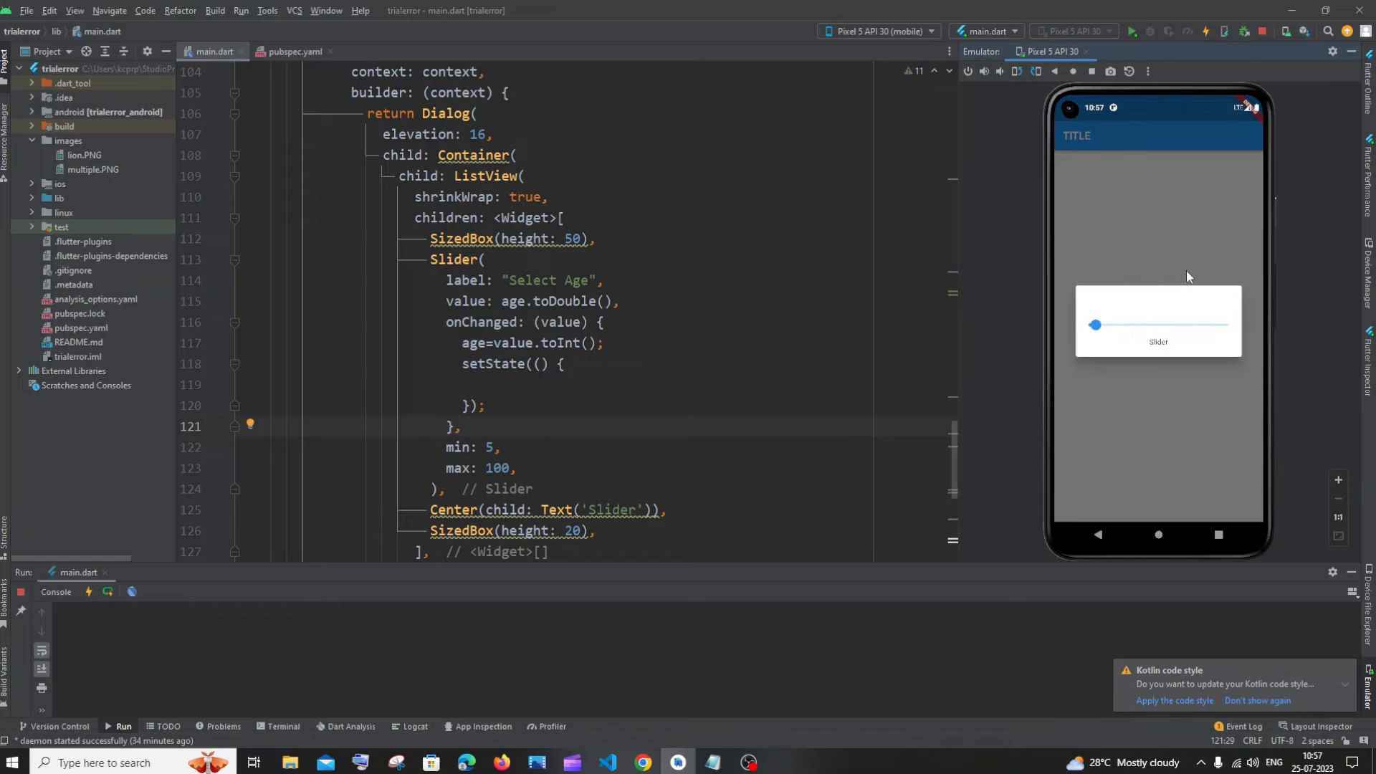
pyautogui.click(1158, 274)
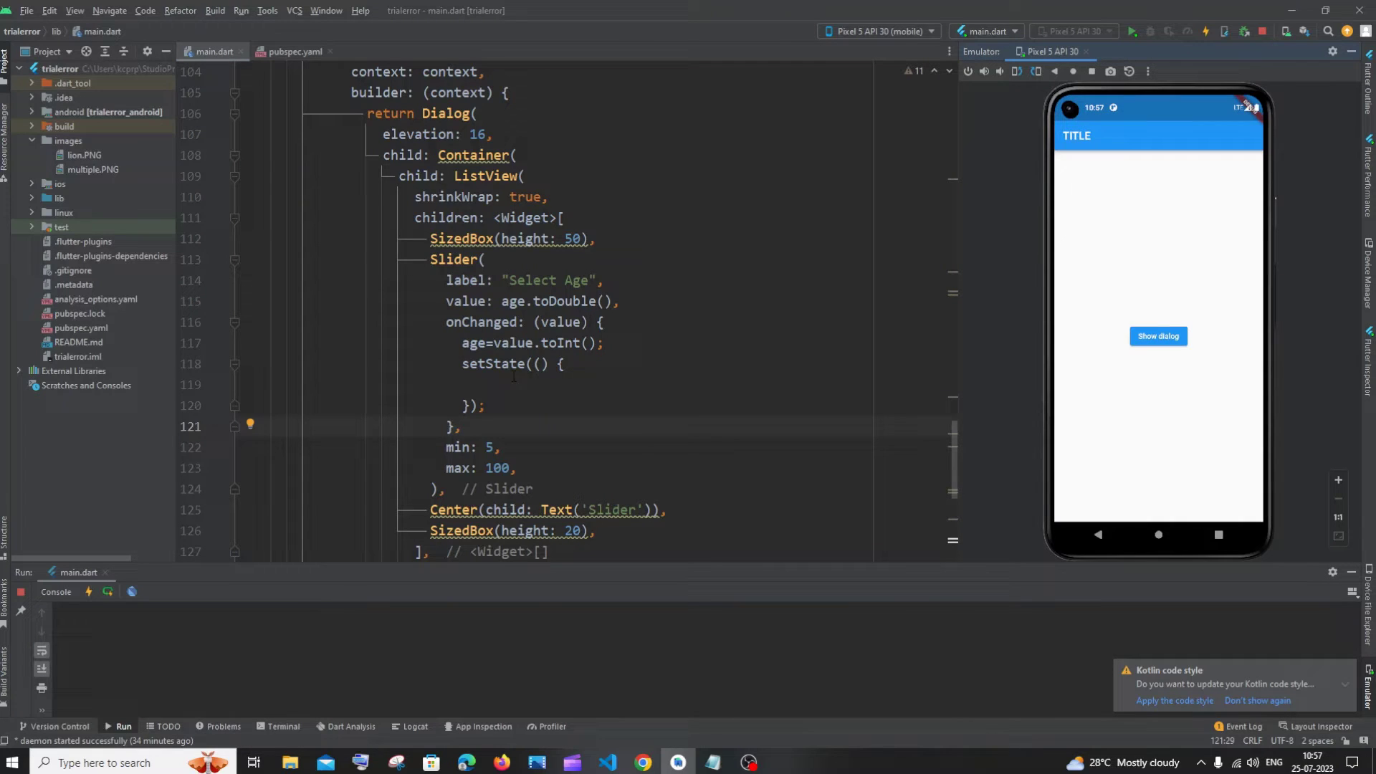
pyautogui.click(1148, 339)
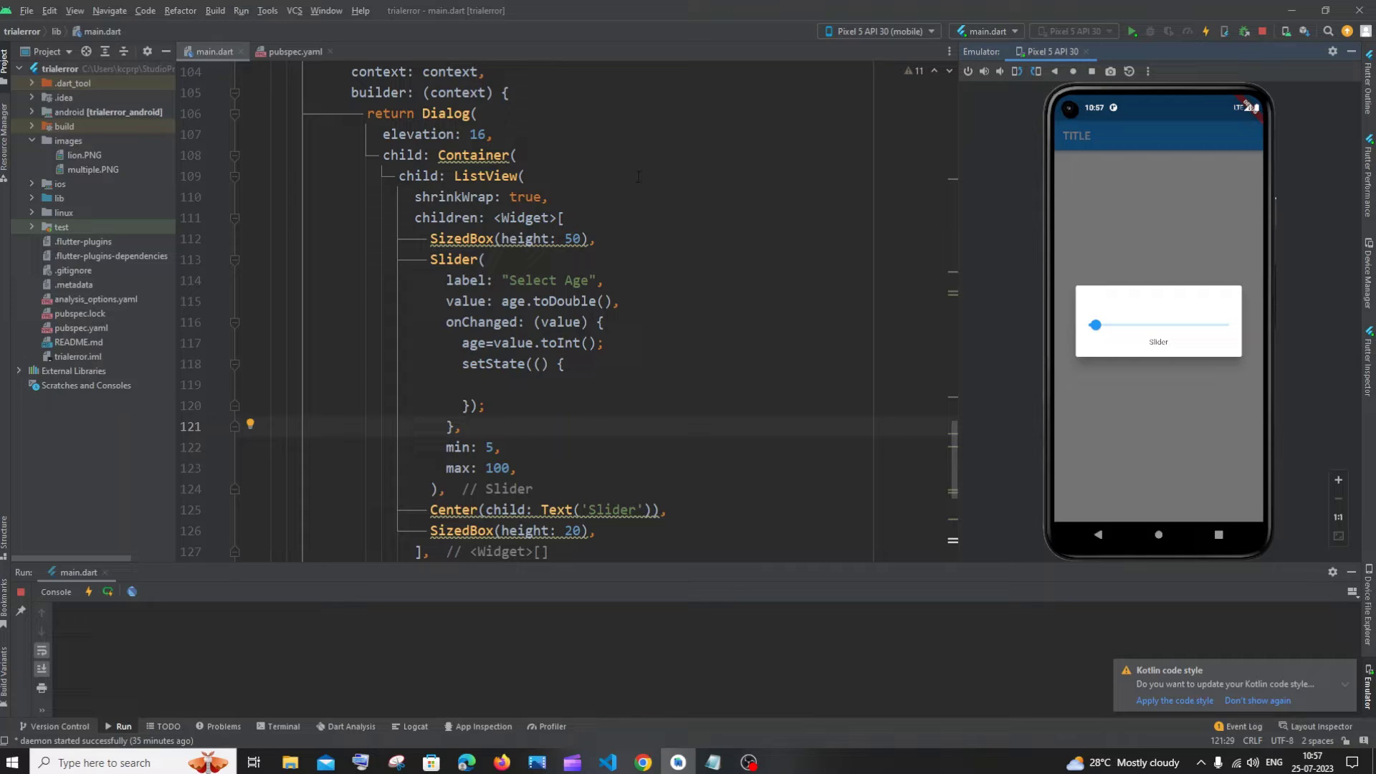
pyautogui.moveTo(422, 113); pyautogui.dragTo(516, 467)
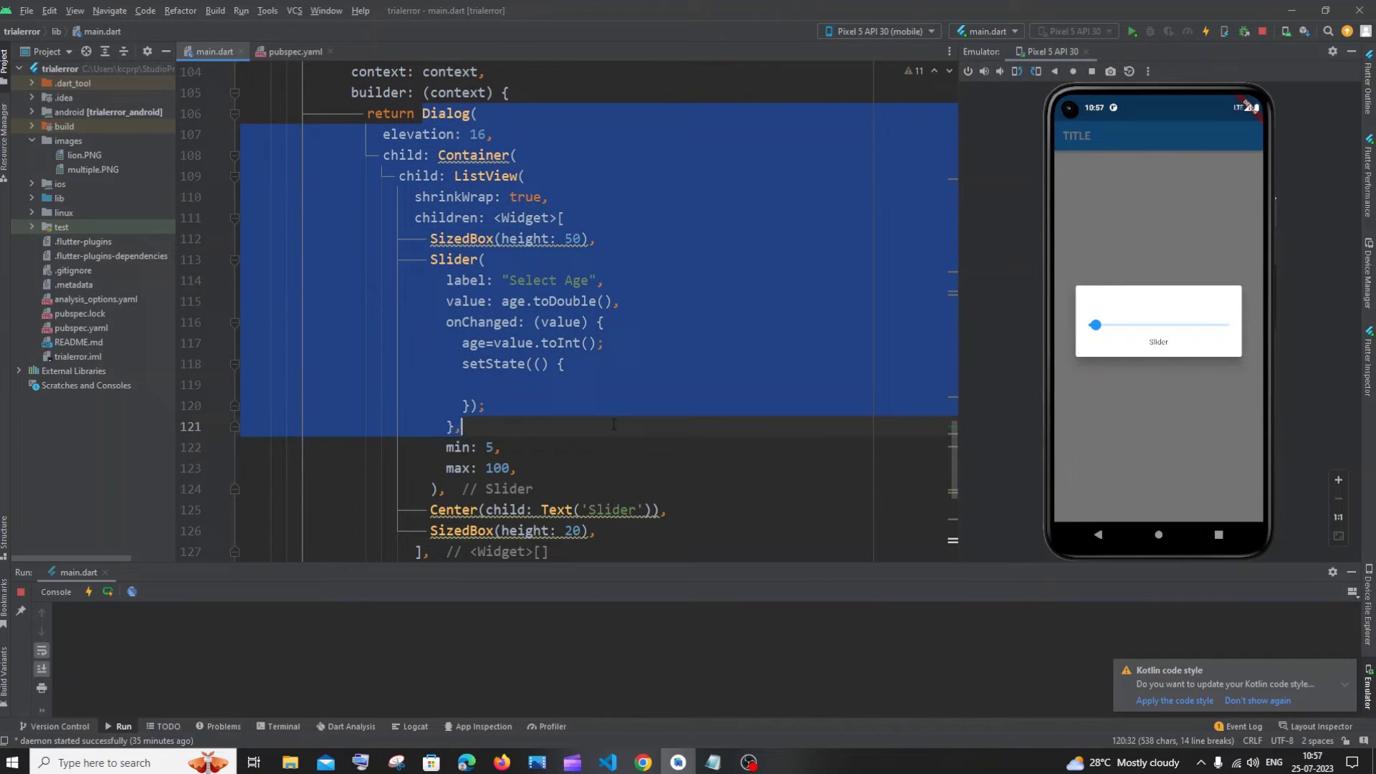
pyautogui.click(664, 389)
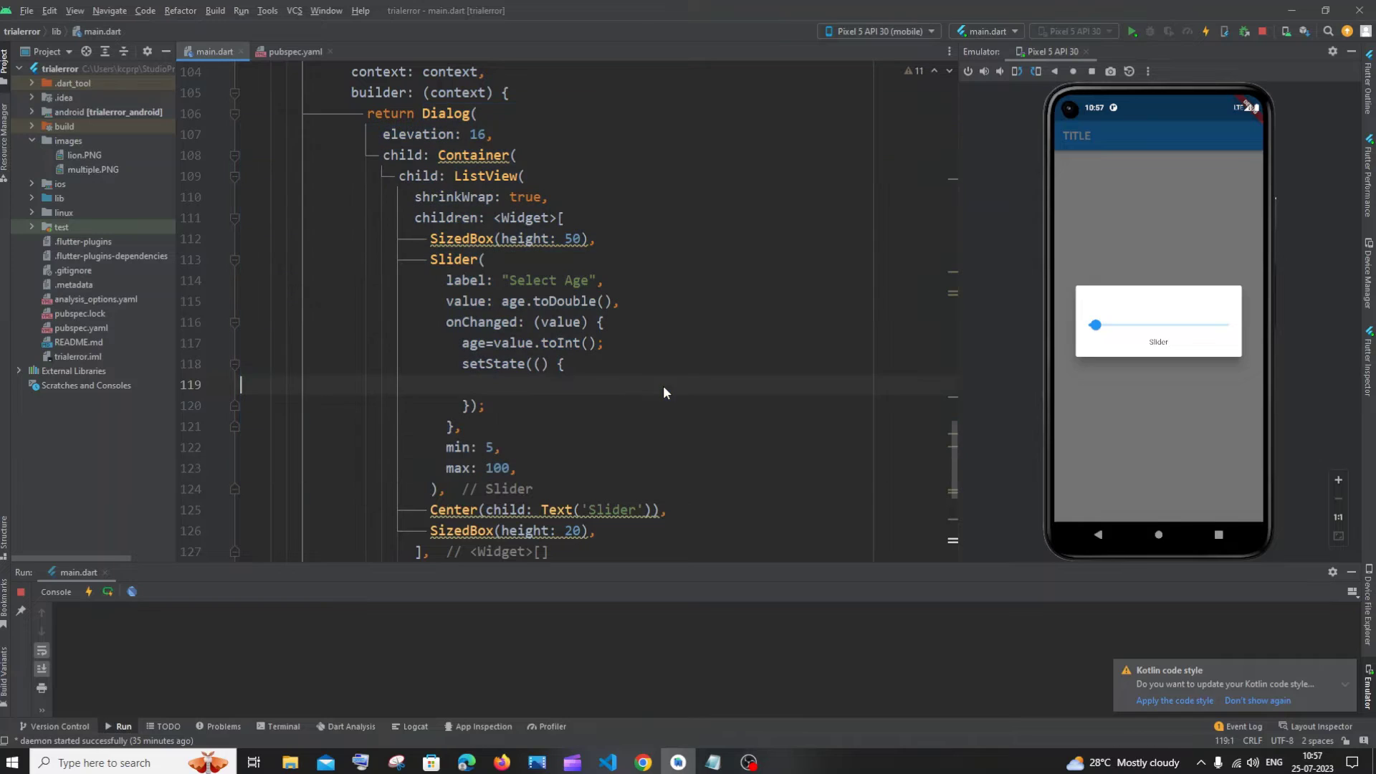
pyautogui.click(1206, 397)
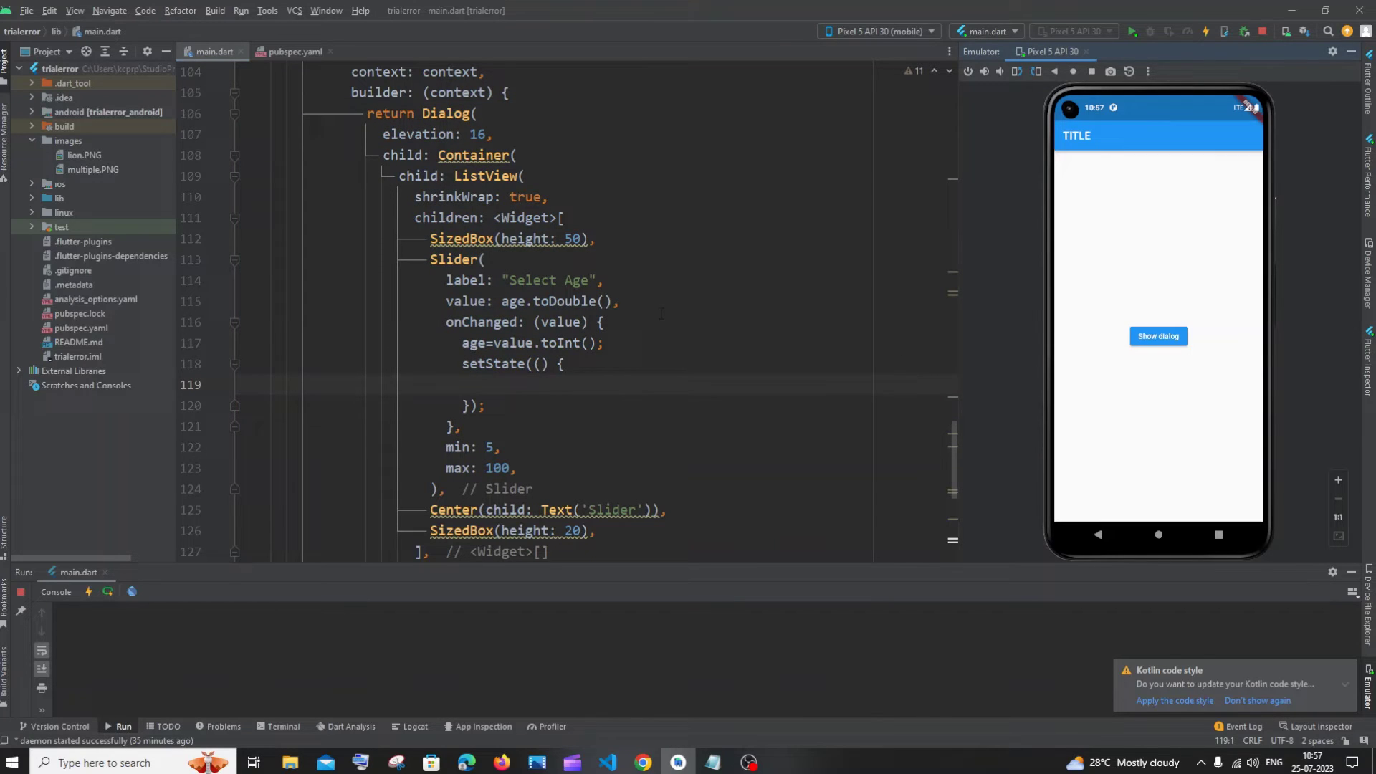
# Step: Add print("age $age"); as the first line of the Slider's onChanged handler
pyautogui.click(609, 322)
pyautogui.press('Return')
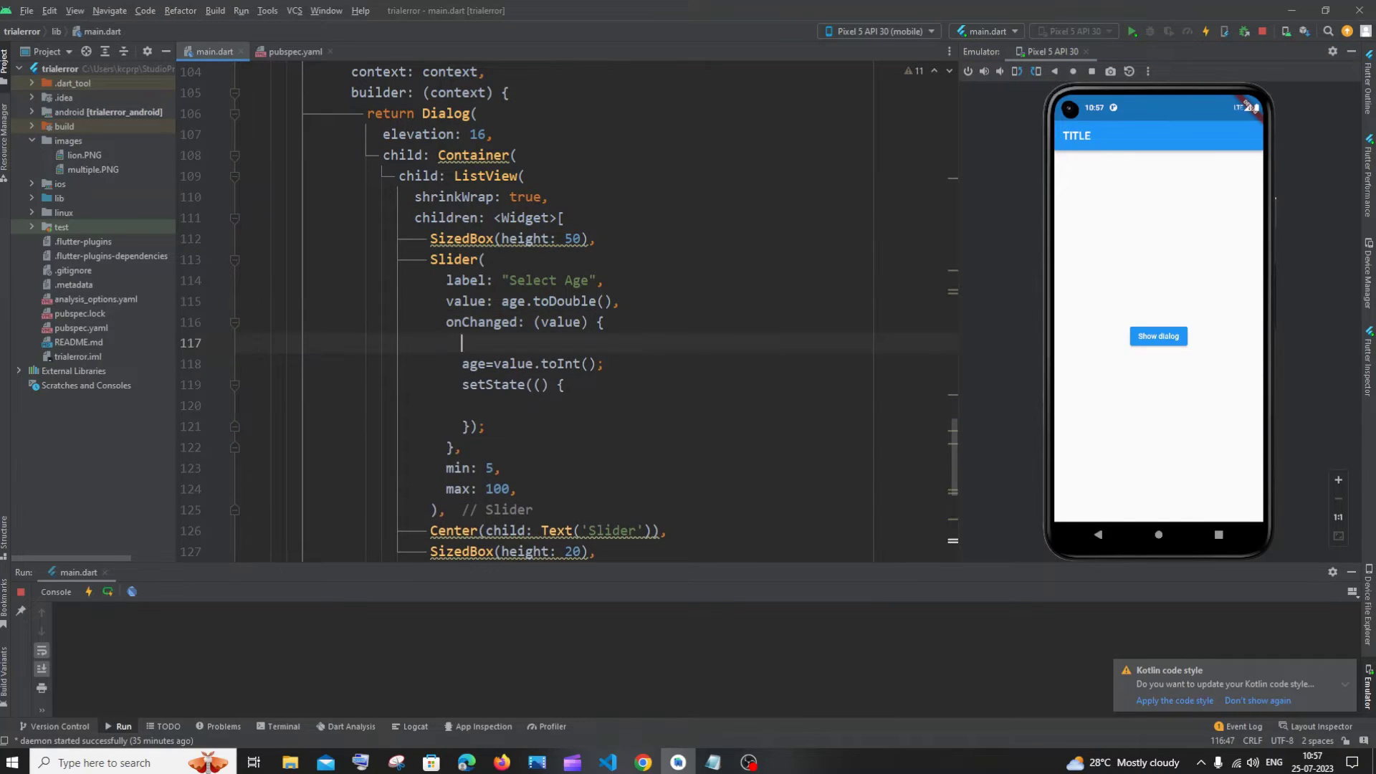
pyautogui.write('print("')
pyautogui.write('age ')
pyautogui.write('$age')
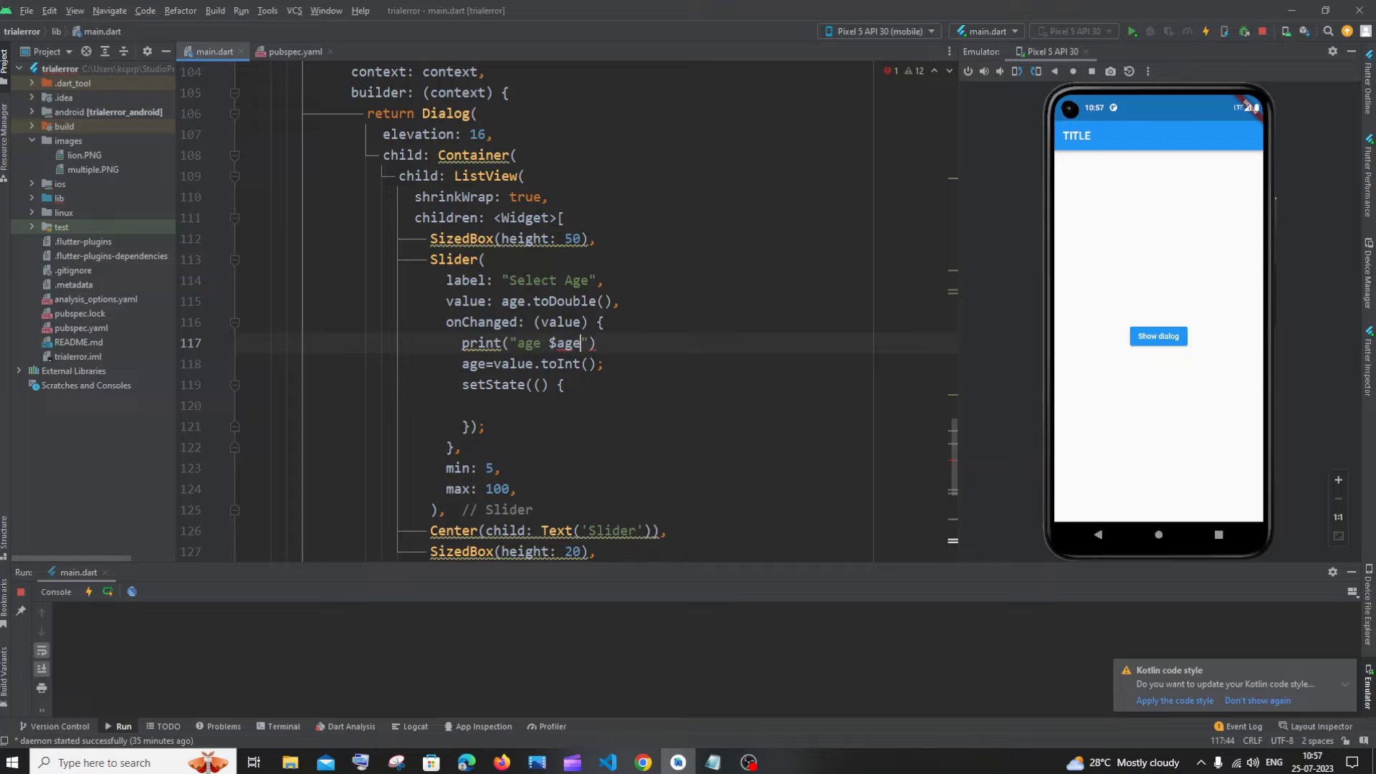
pyautogui.press('End')
pyautogui.write(';')
pyautogui.scroll(5, 570, 323)
pyautogui.scroll(5, 570, 322)
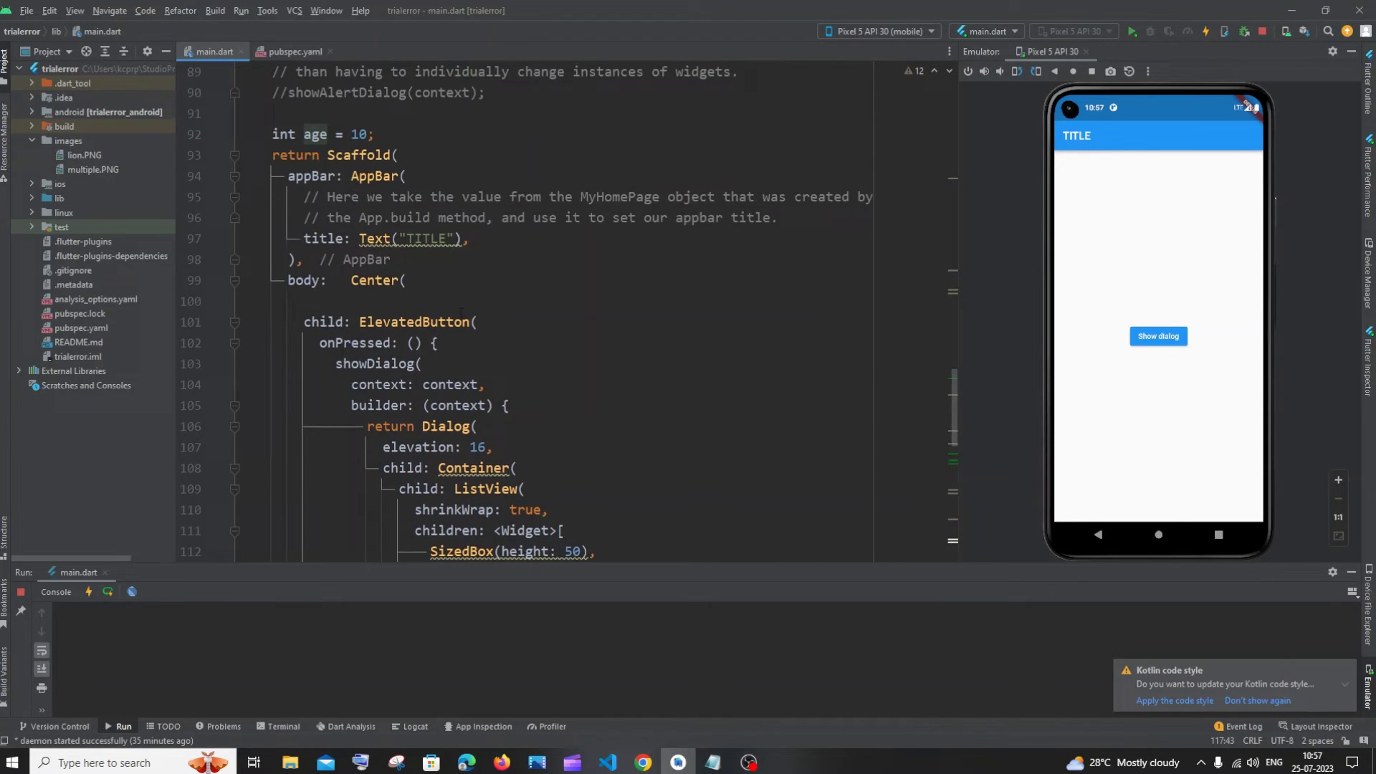
pyautogui.scroll(-6, 570, 323)
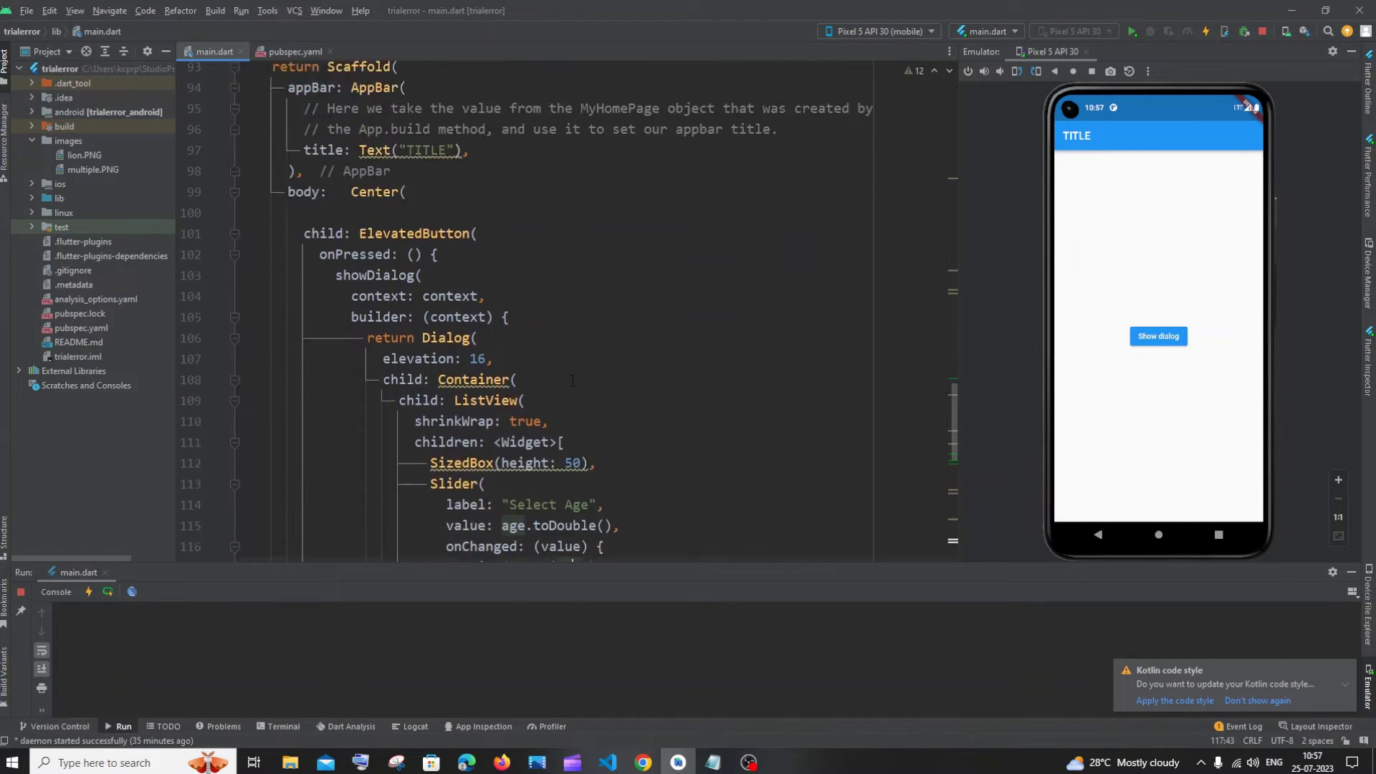
# Step: Hot-restart the app, enlarge the Run console and clear its old output
pyautogui.click(1130, 34)
pyautogui.moveTo(689, 566); pyautogui.dragTo(688, 463)
pyautogui.scroll(-3, 746, 312)
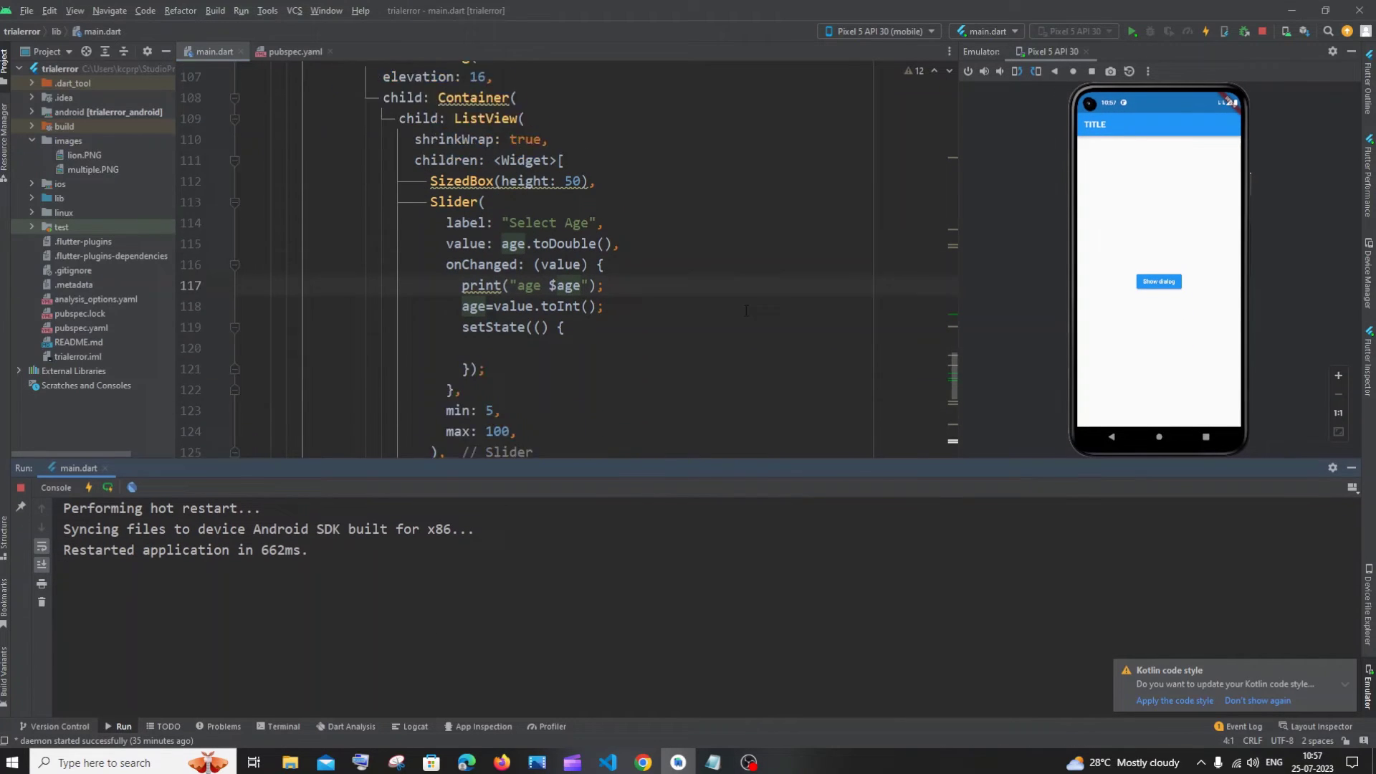
pyautogui.scroll(-3, 744, 312)
pyautogui.rightClick(554, 541)
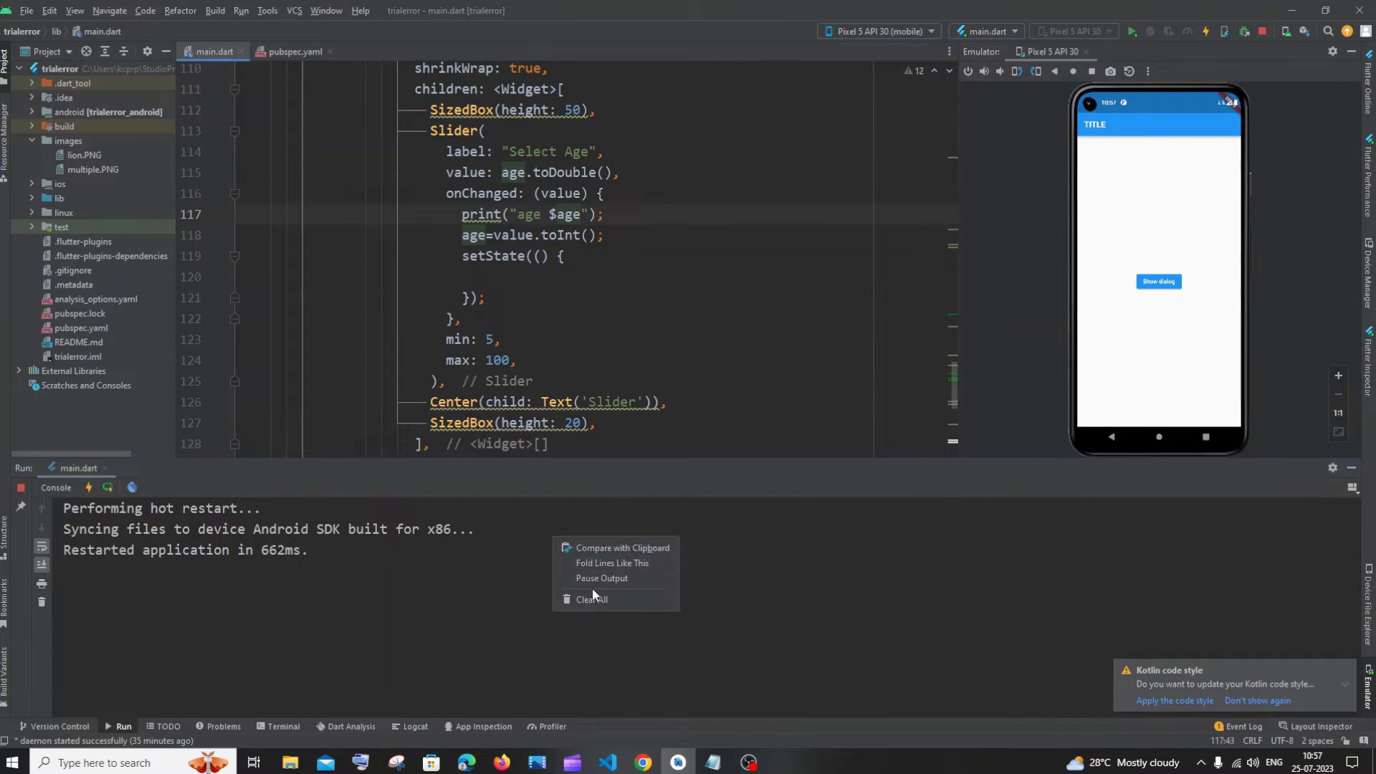
pyautogui.click(587, 559)
# Step: Open the dialog and tap along the slider track, logging ages 10, 88, 74 and 91
pyautogui.click(1160, 283)
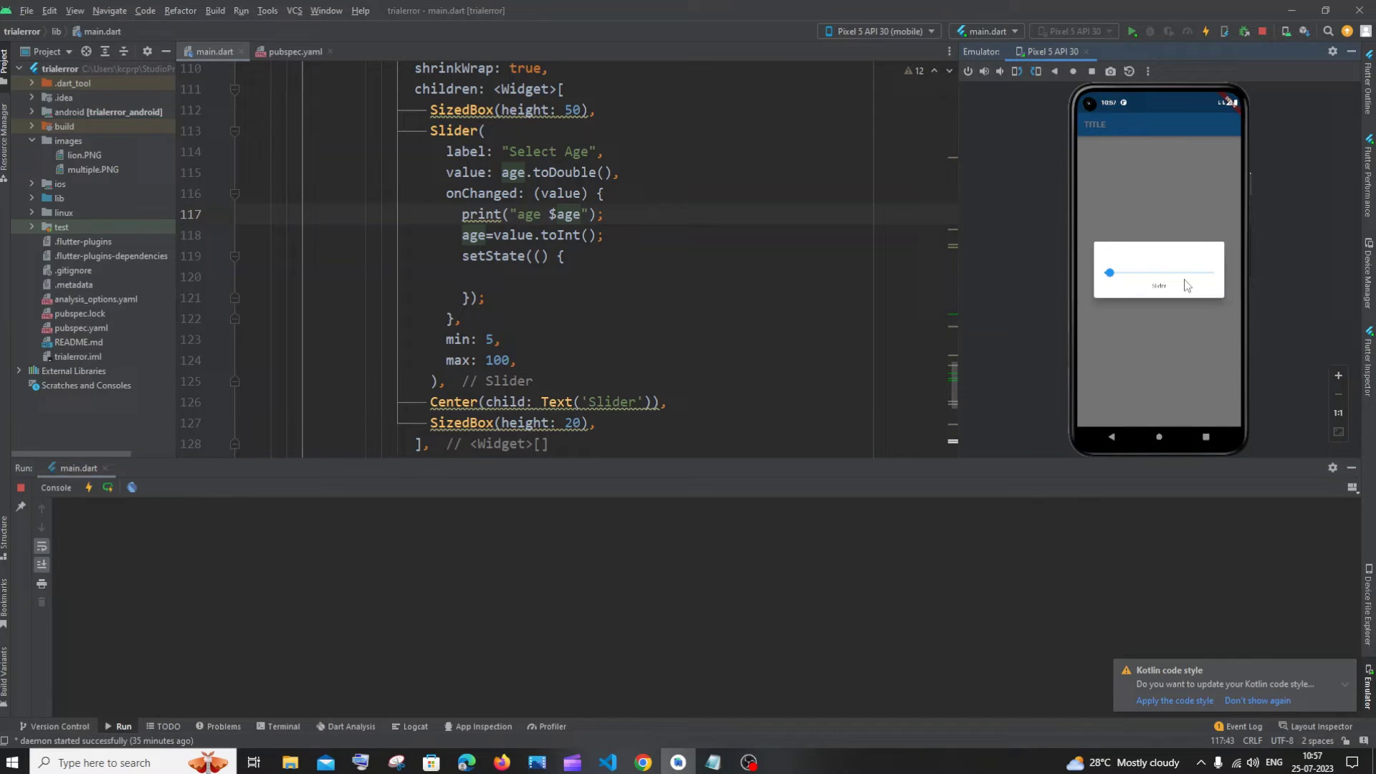
pyautogui.click(1204, 276)
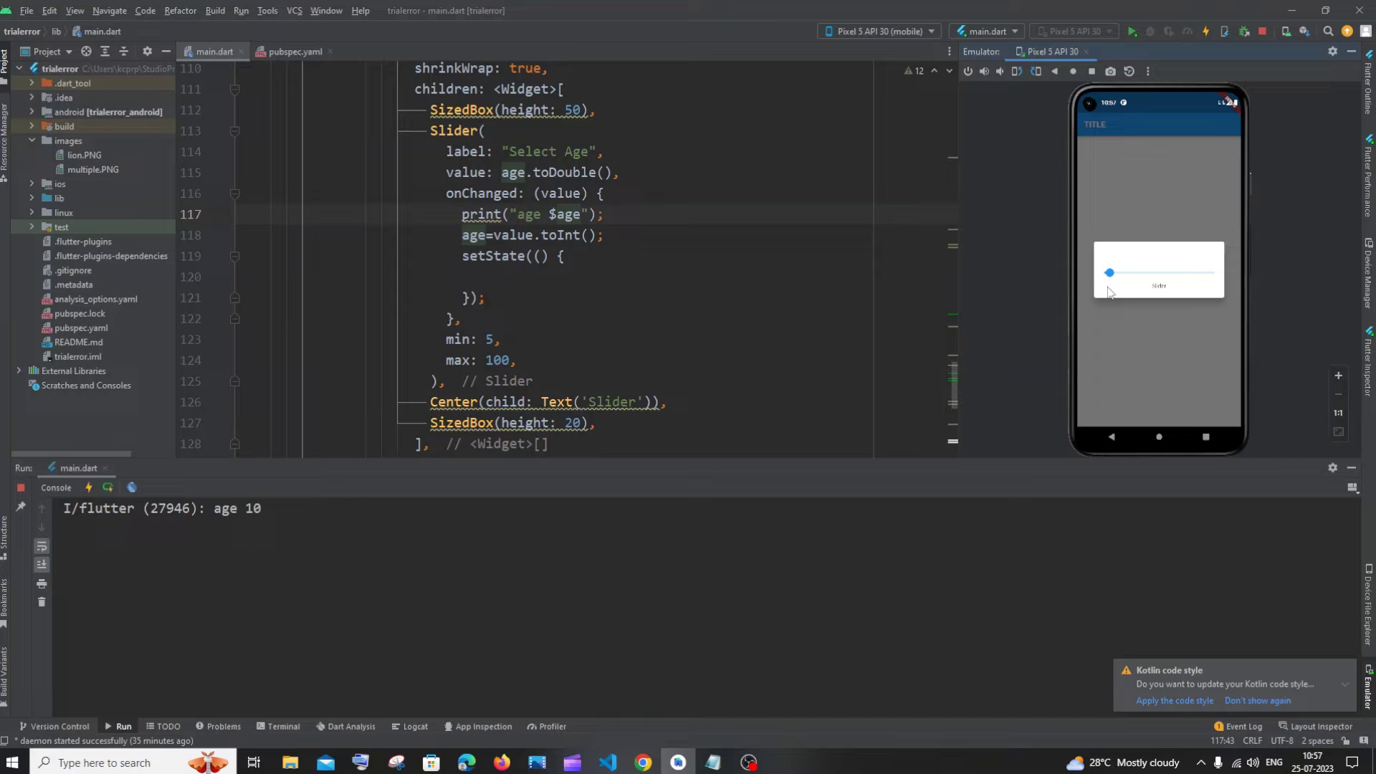
pyautogui.click(1188, 278)
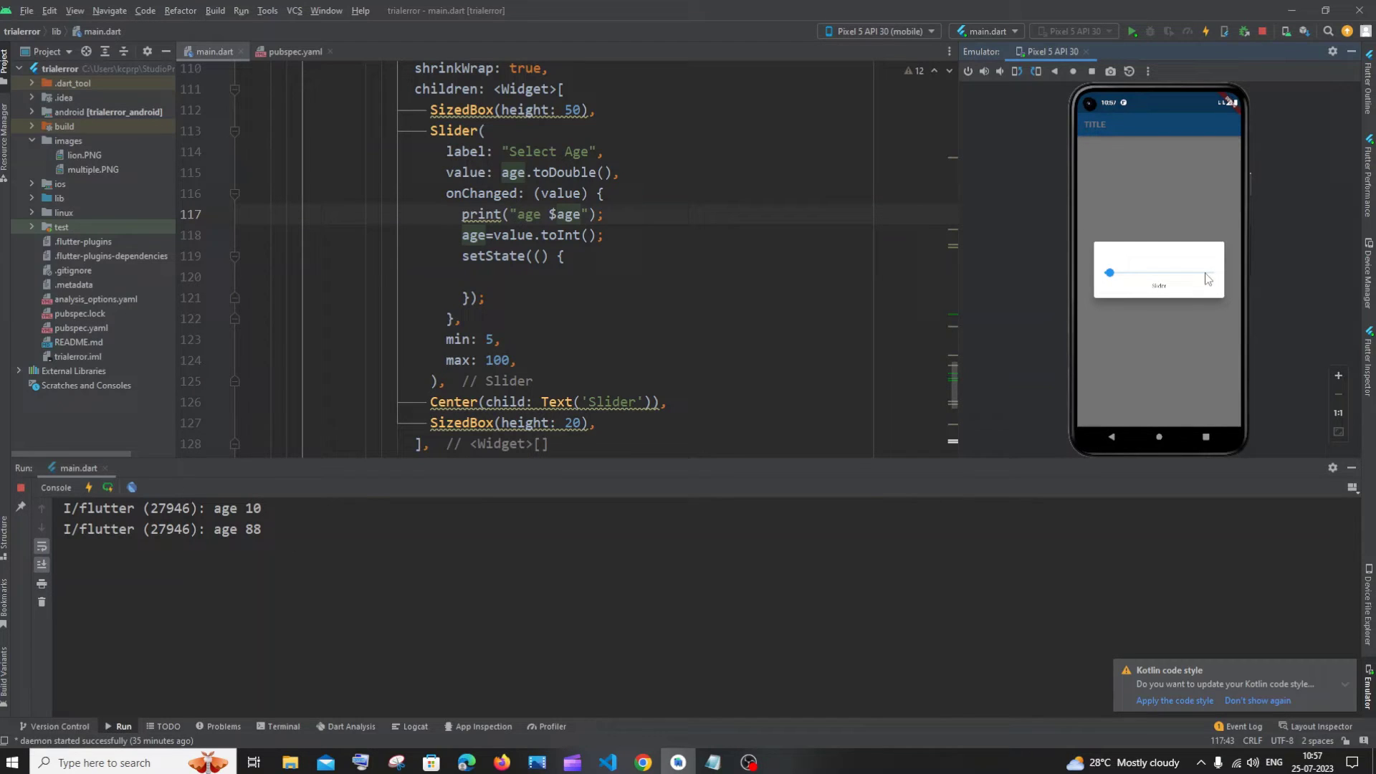
pyautogui.click(1205, 279)
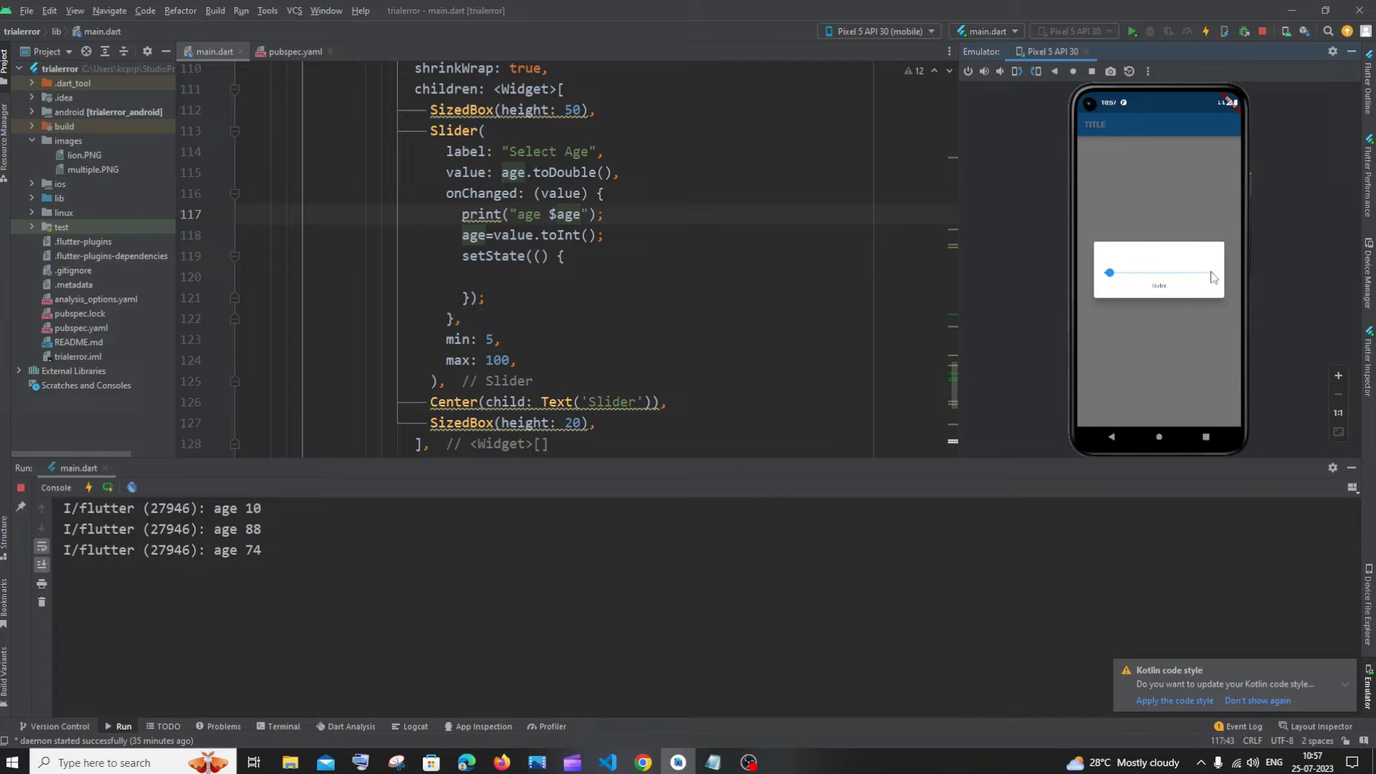
pyautogui.click(1206, 278)
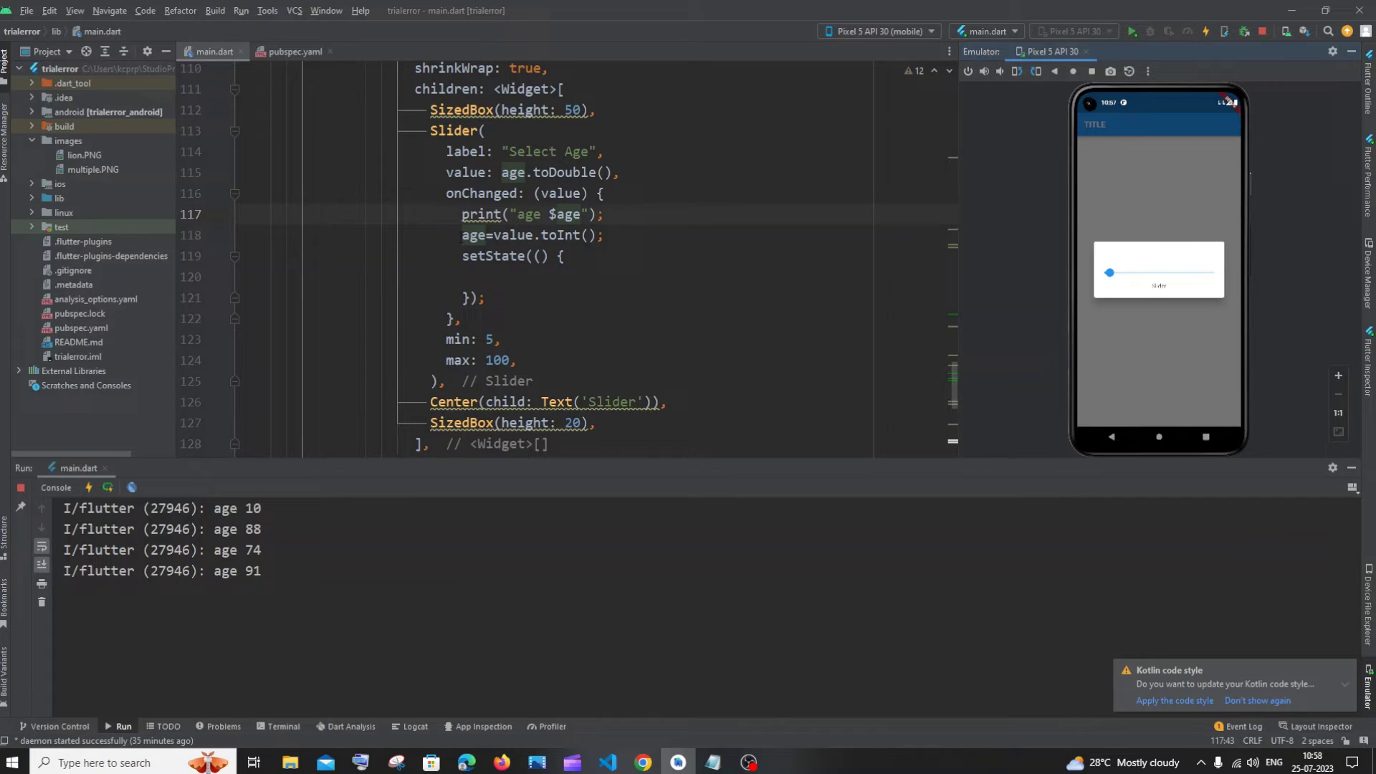
pyautogui.moveTo(463, 235); pyautogui.dragTo(607, 234)
pyautogui.moveTo(487, 298); pyautogui.dragTo(462, 256)
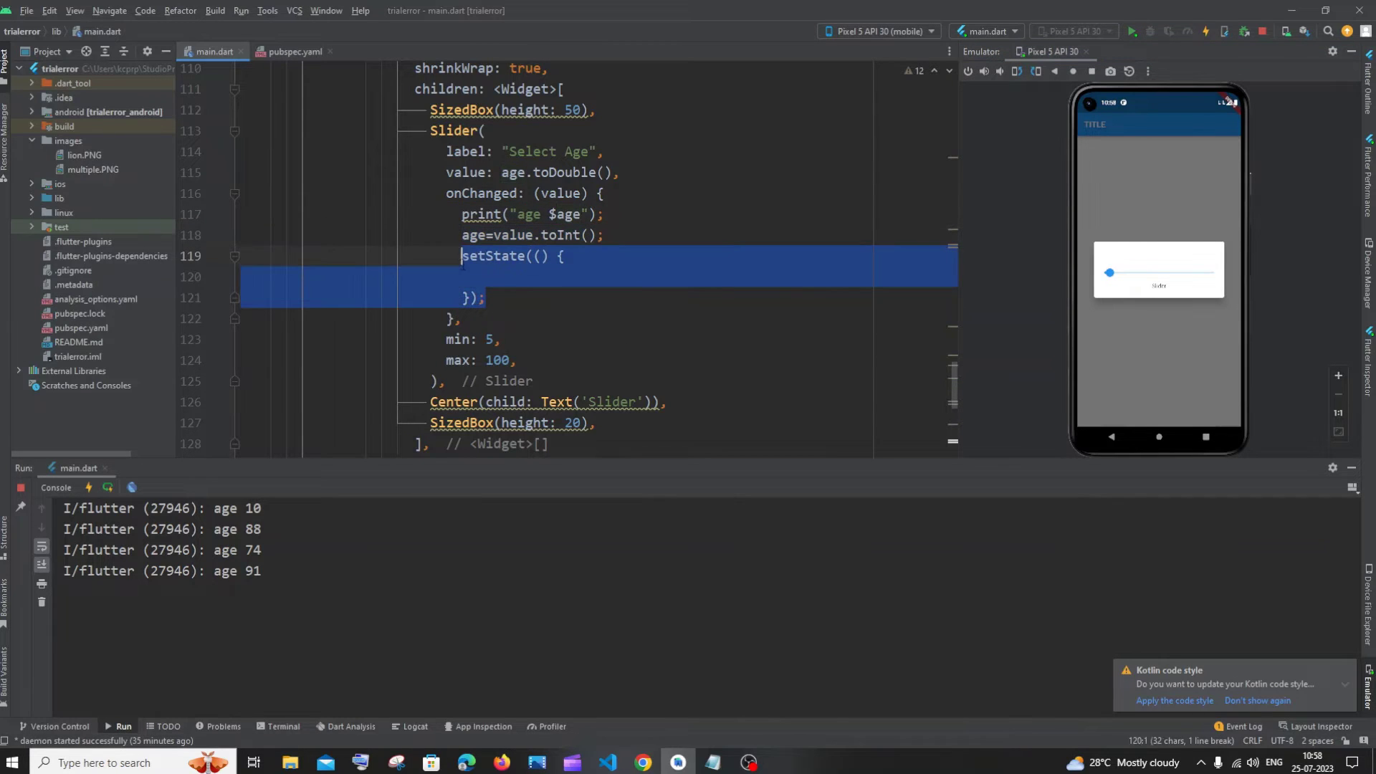
pyautogui.scroll(2, 553, 296)
pyautogui.scroll(1, 554, 296)
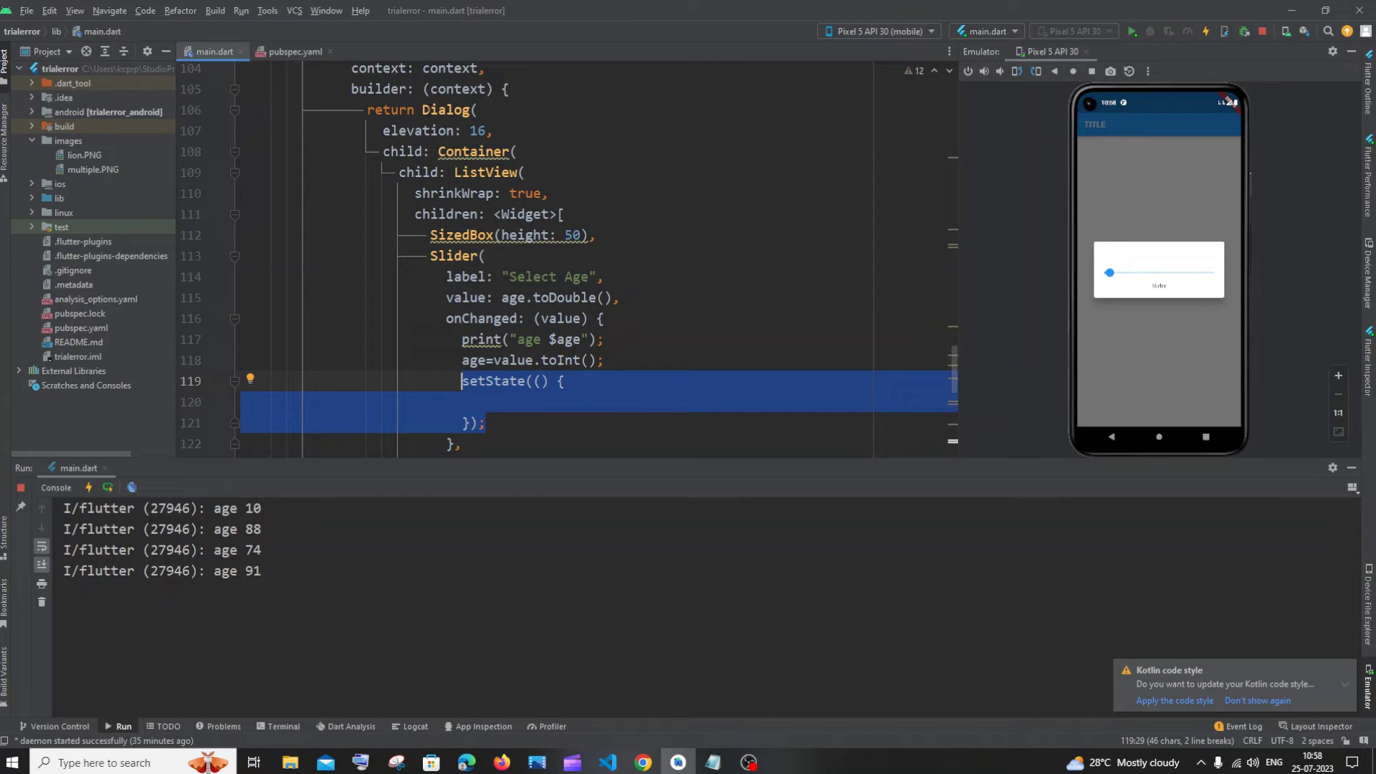
pyautogui.moveTo(422, 111); pyautogui.dragTo(549, 298)
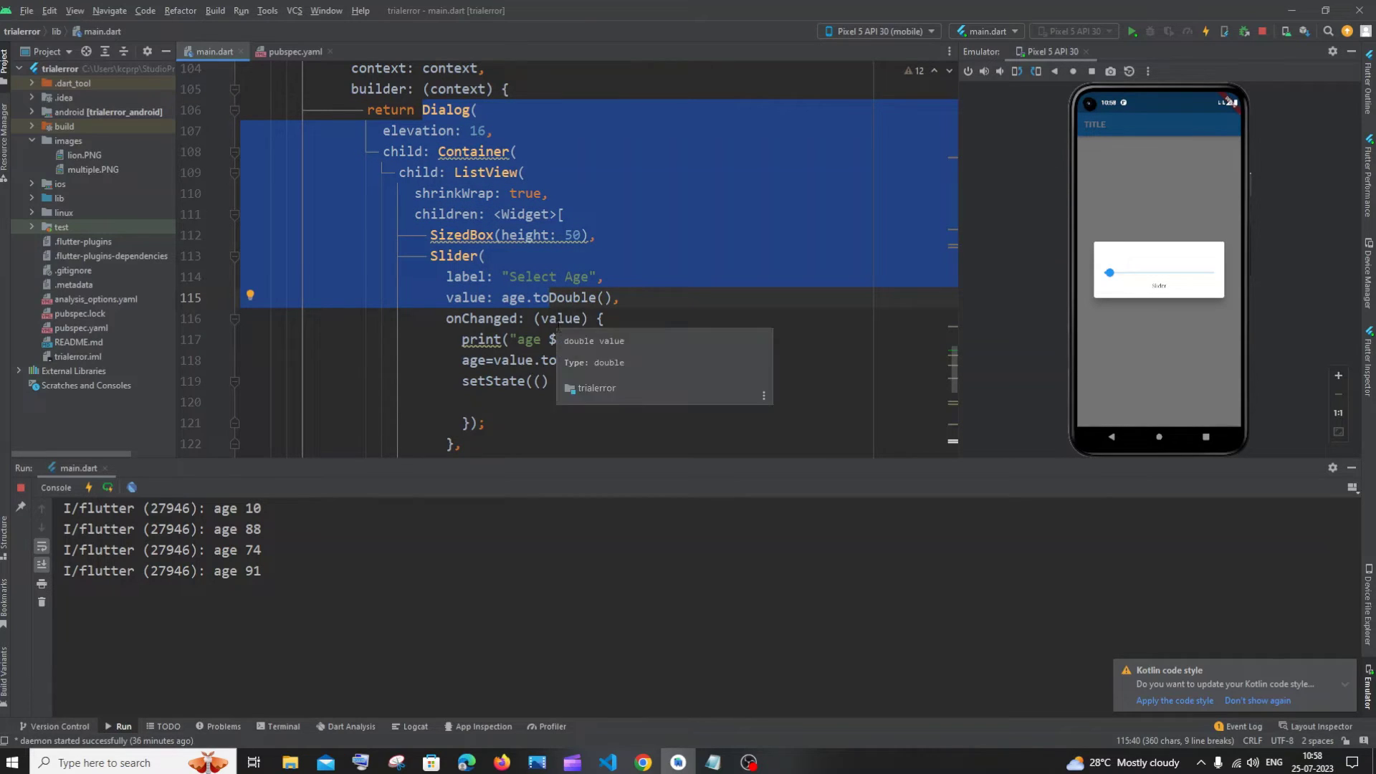
pyautogui.click(558, 319)
pyautogui.moveTo(423, 110); pyautogui.dragTo(565, 444)
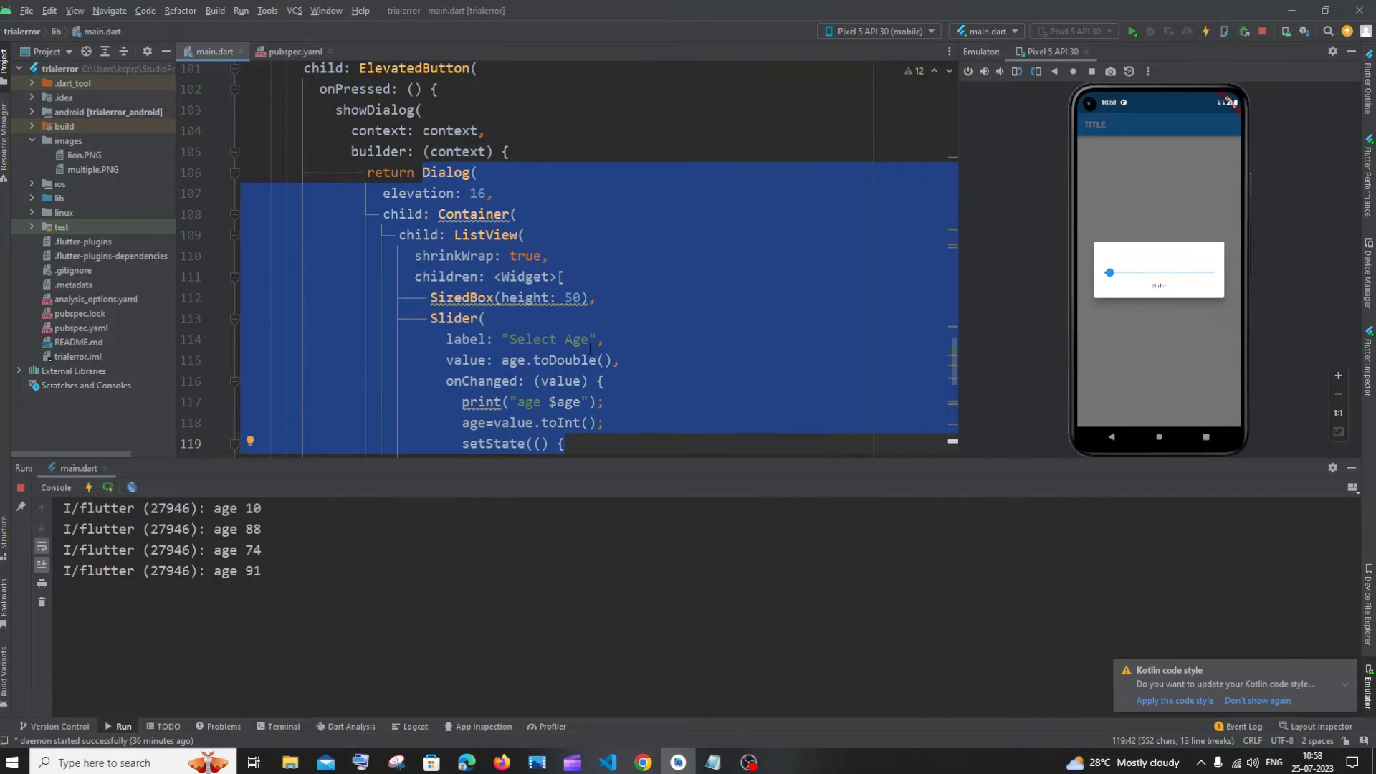
pyautogui.click(608, 334)
pyautogui.scroll(-3, 543, 301)
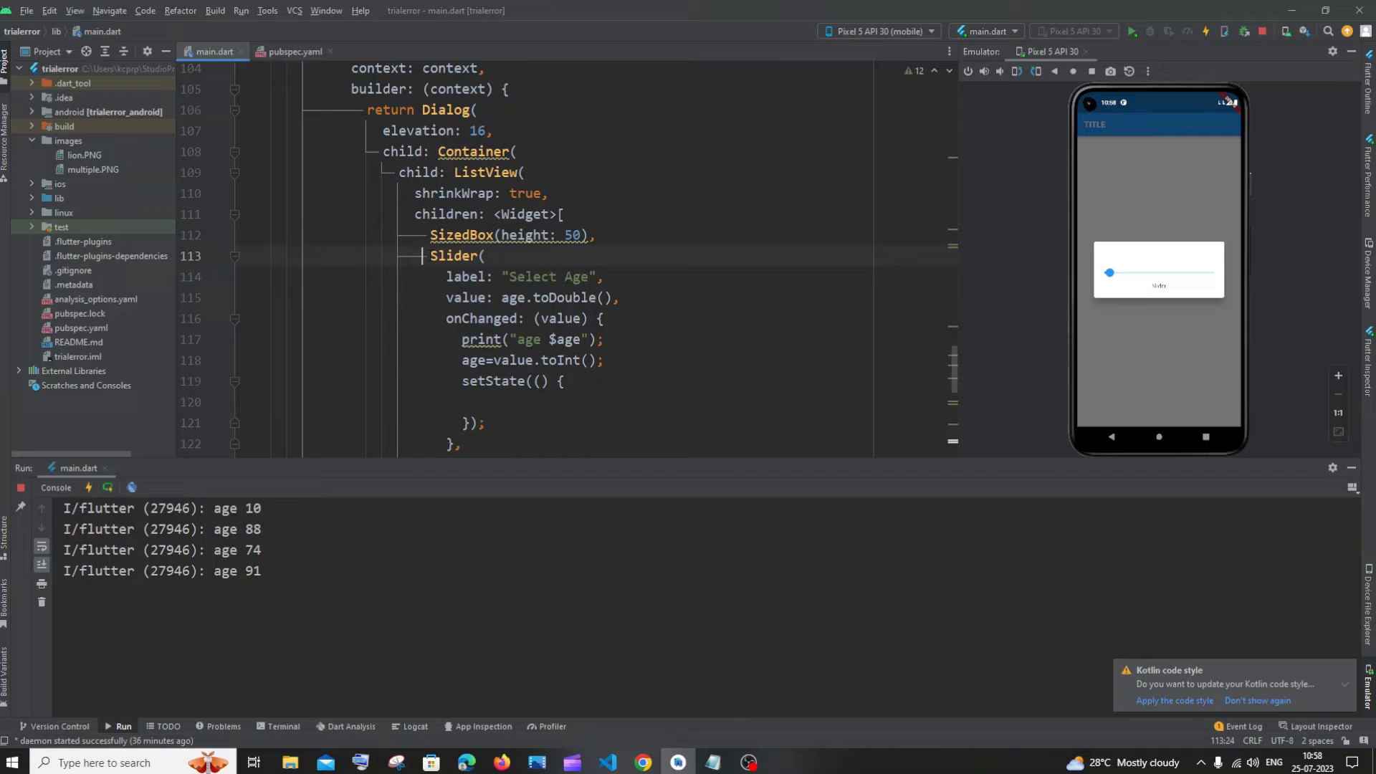
pyautogui.moveTo(430, 256); pyautogui.dragTo(487, 424)
pyautogui.scroll(-3, 590, 375)
pyautogui.scroll(-2, 591, 375)
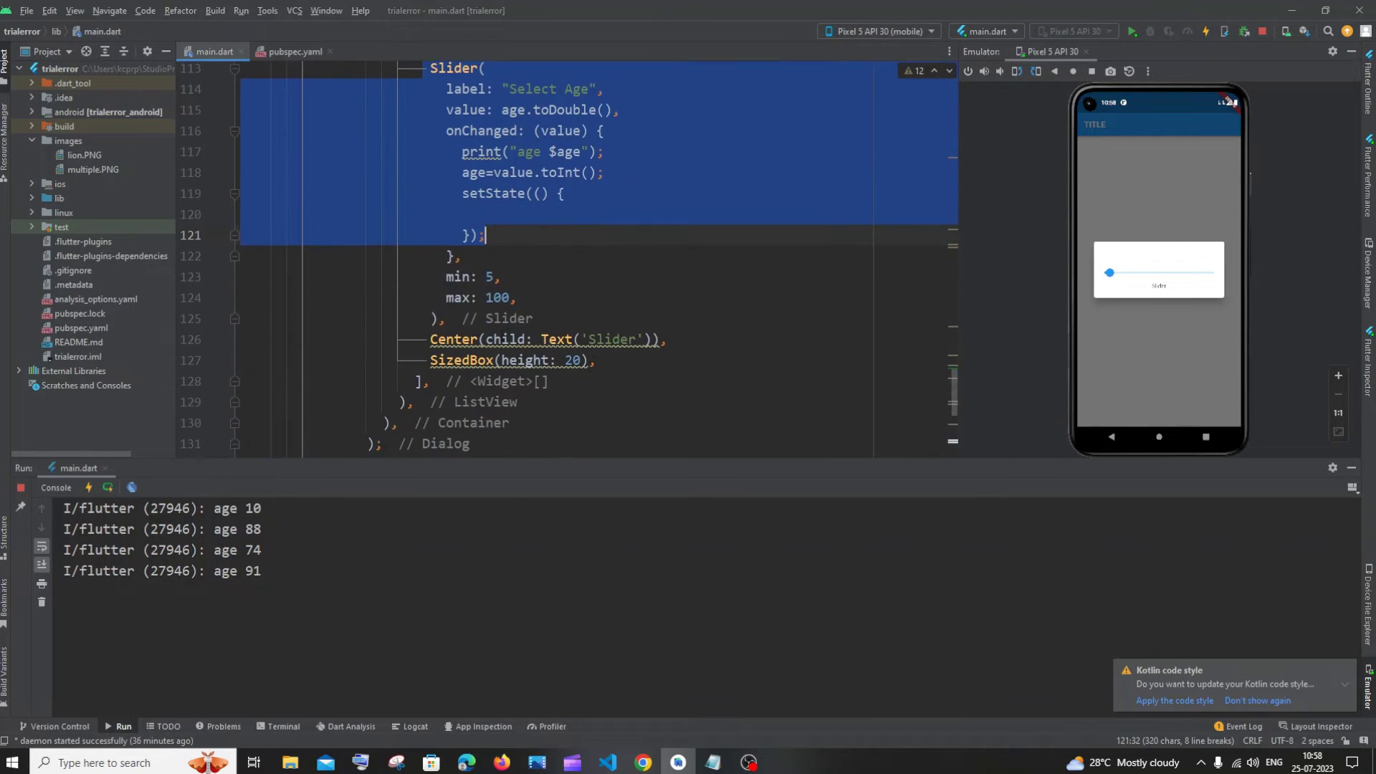
pyautogui.scroll(3, 684, 325)
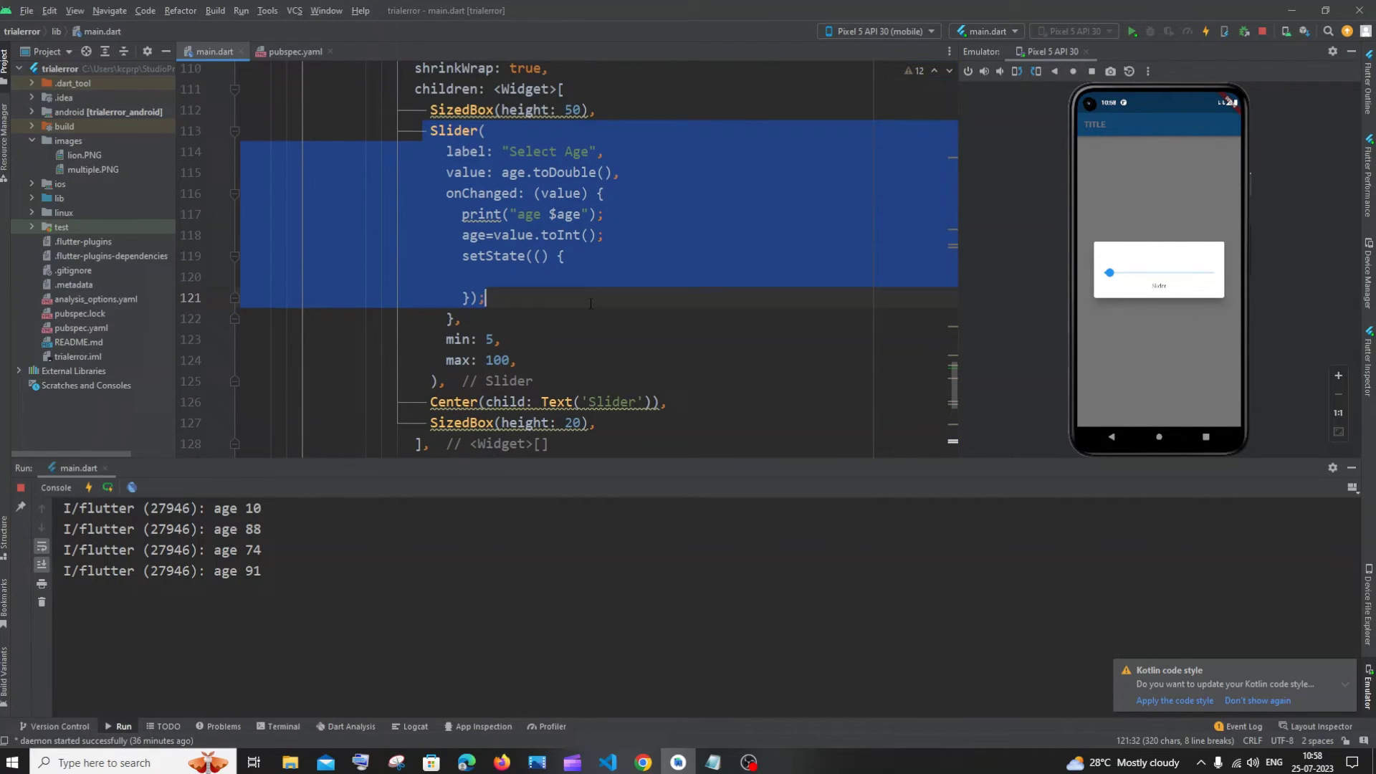
pyautogui.click(588, 301)
pyautogui.scroll(-3, 552, 289)
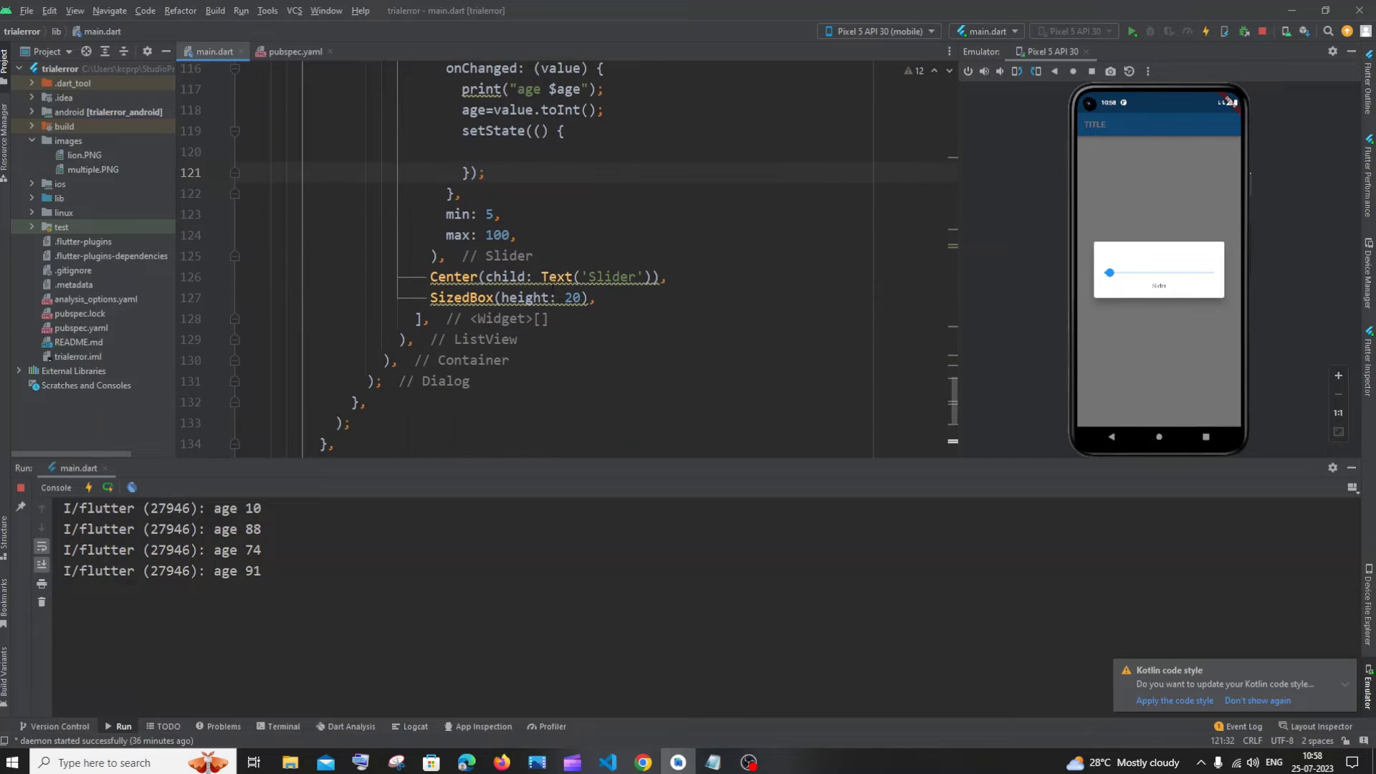
pyautogui.scroll(3, 553, 288)
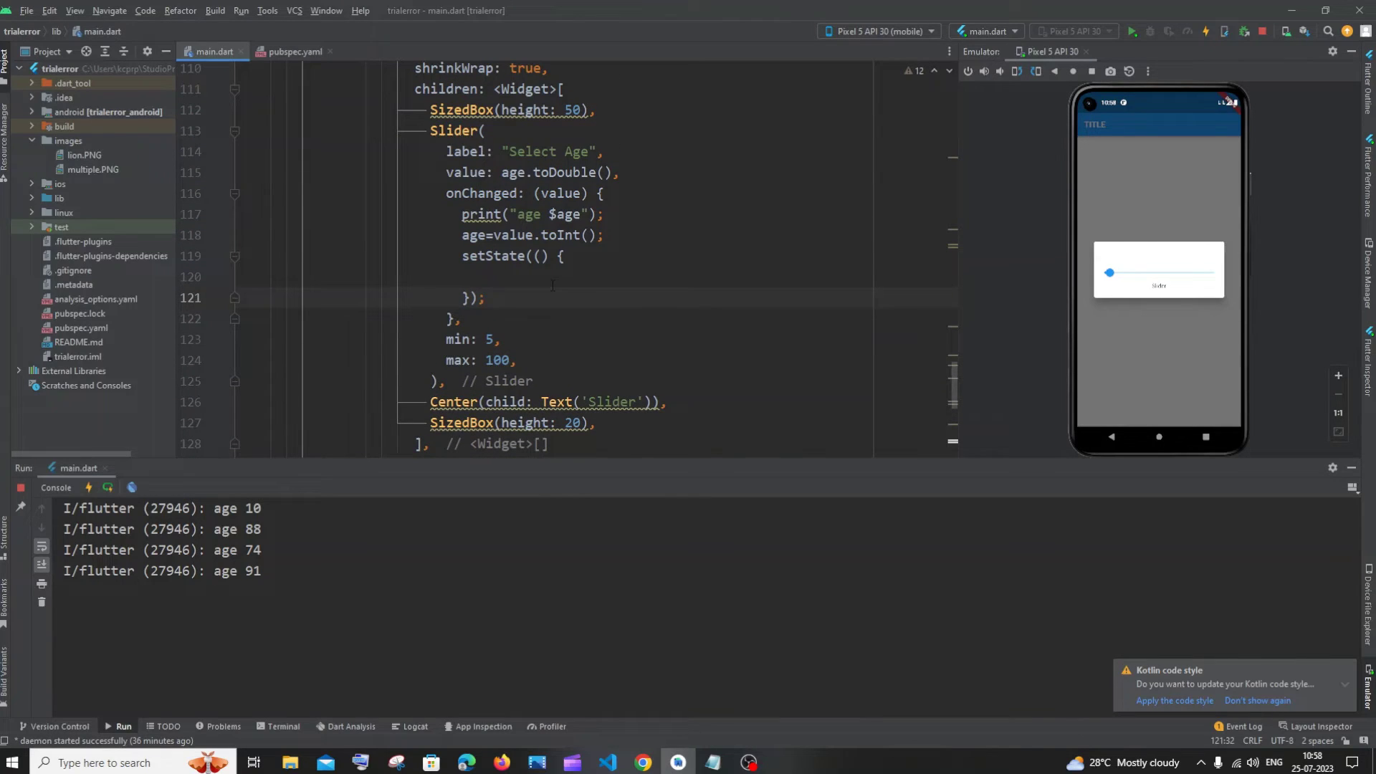
pyautogui.scroll(3, 553, 288)
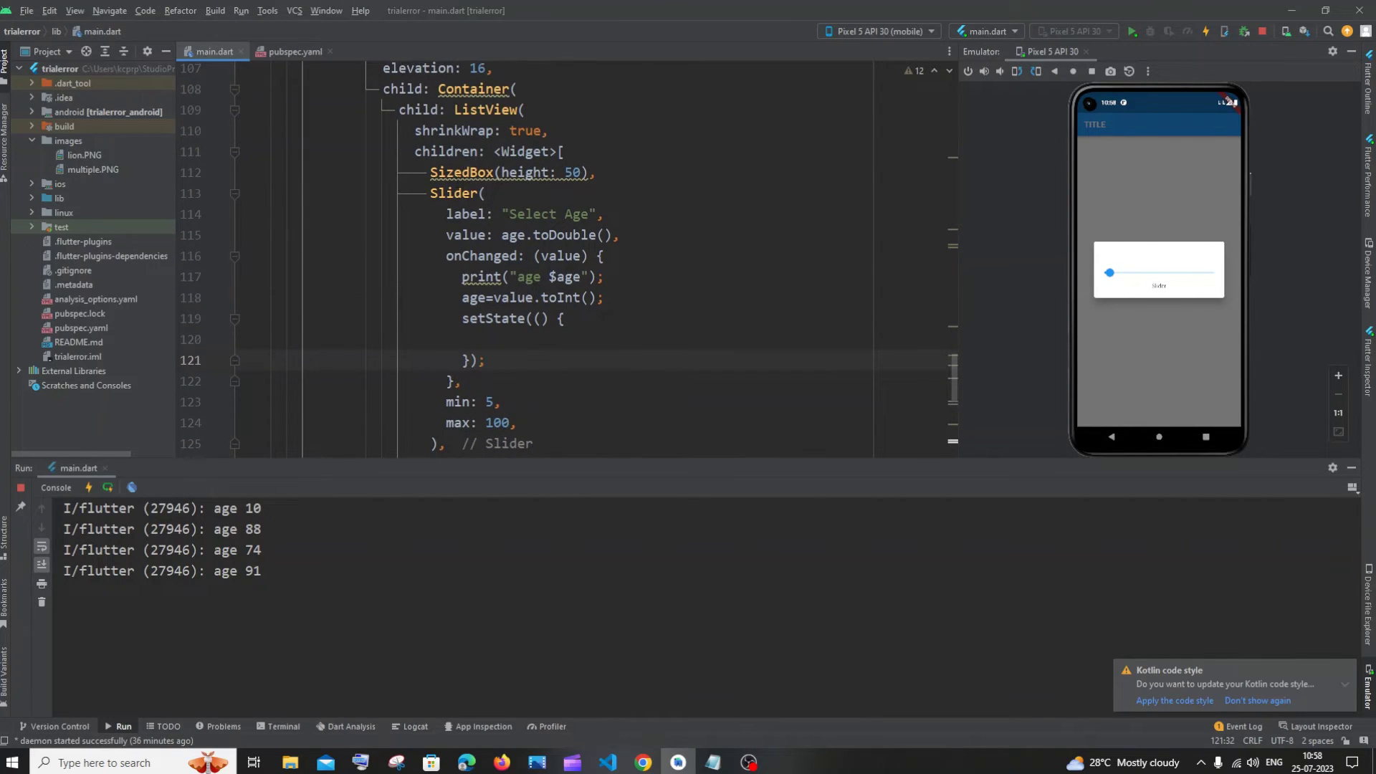
# Step: Wrap the dialog's Slider in a StatefulBuilder using the Wrap with widget... intention
pyautogui.click(453, 192)
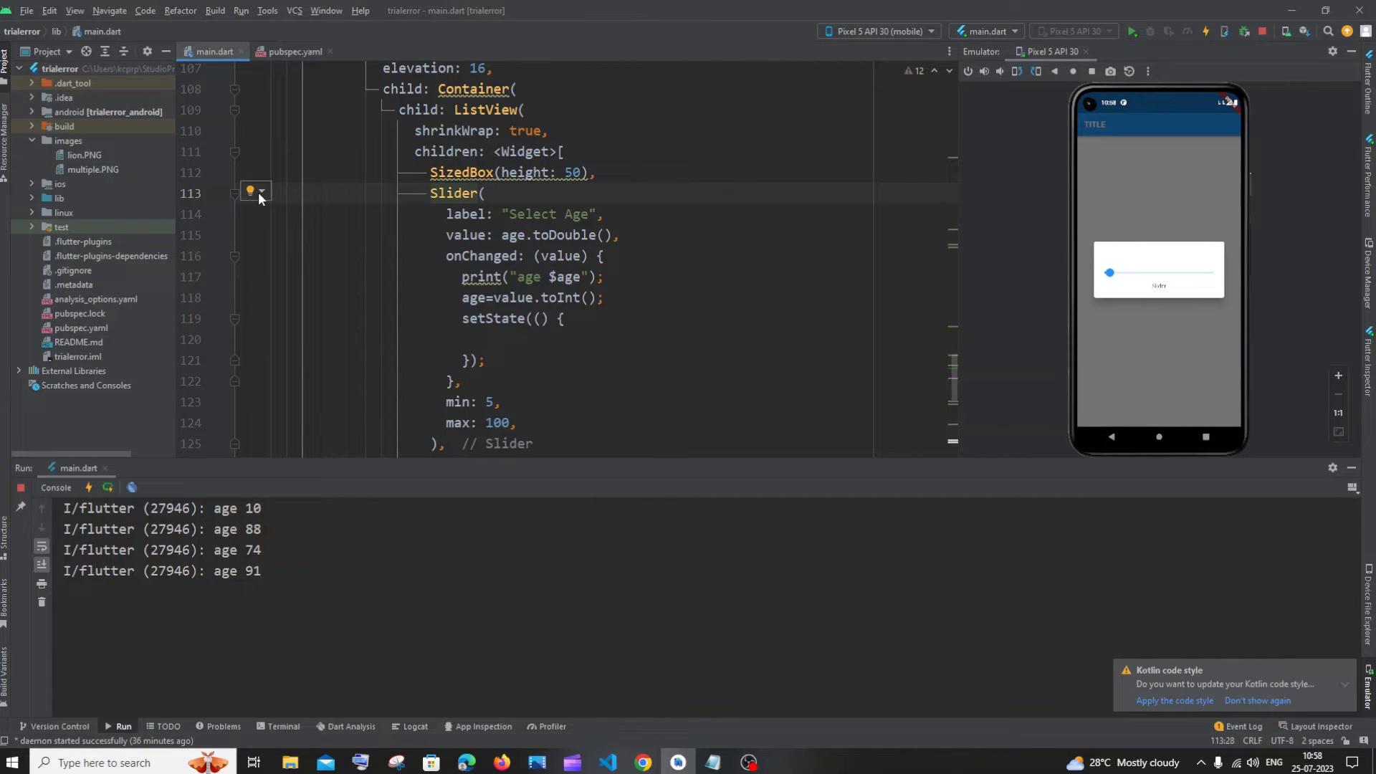
pyautogui.click(259, 192)
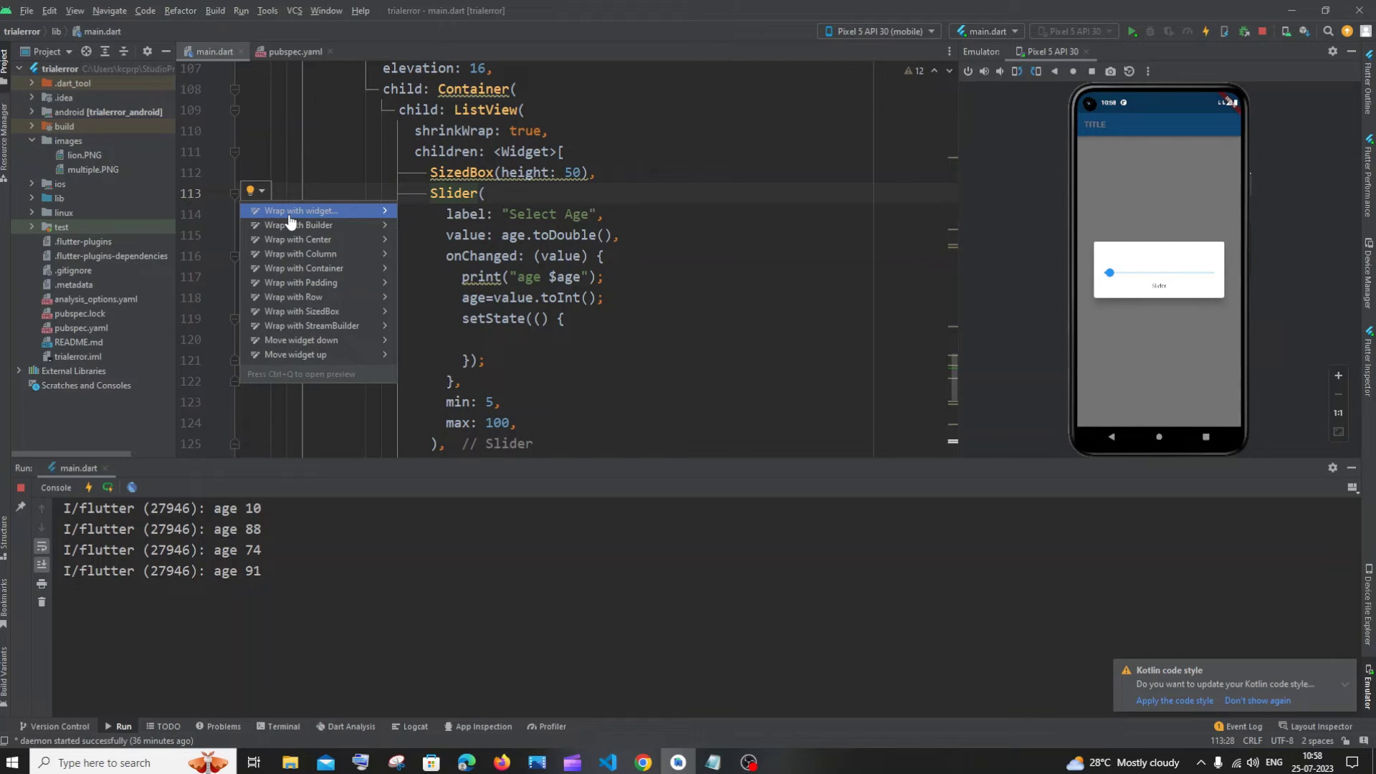
pyautogui.click(290, 213)
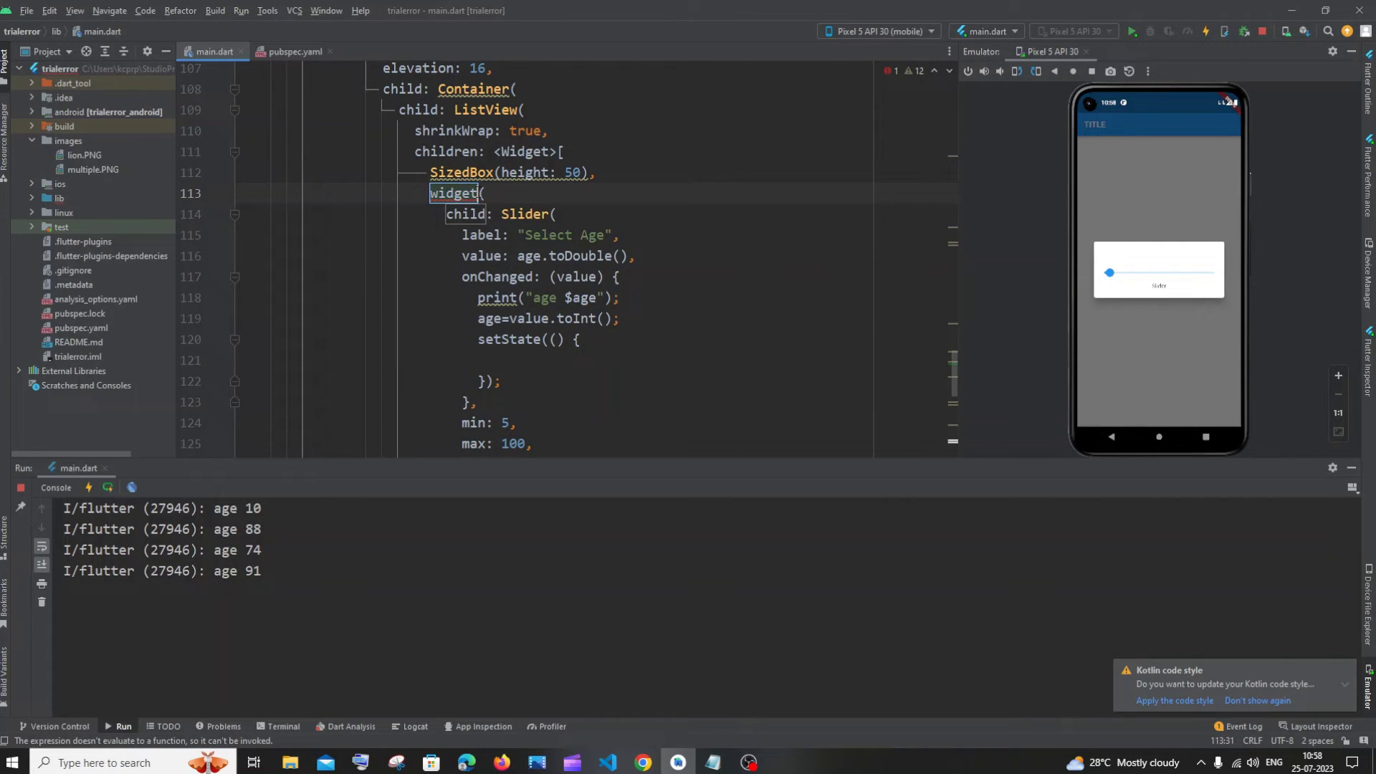
pyautogui.press('BackSpace')
pyautogui.write('Sta(')
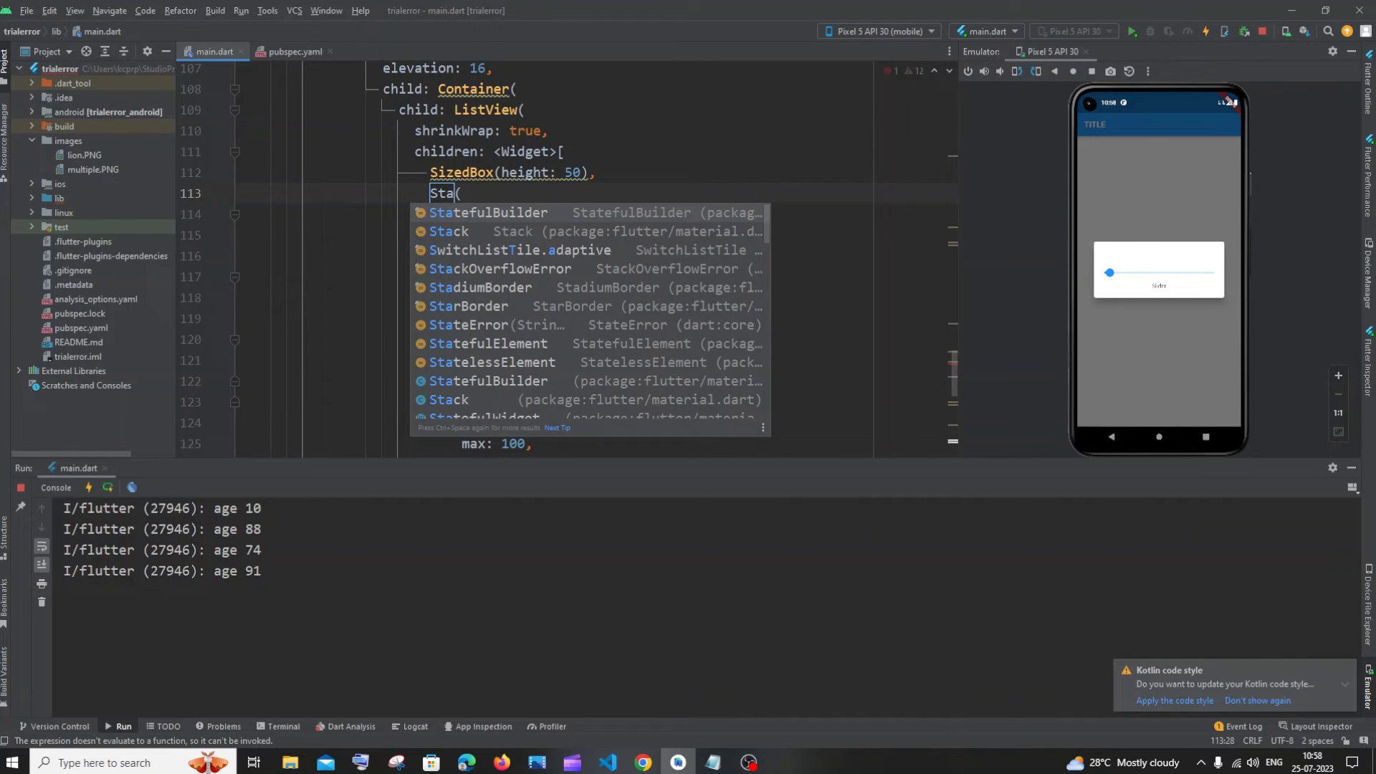
pyautogui.press('Return')
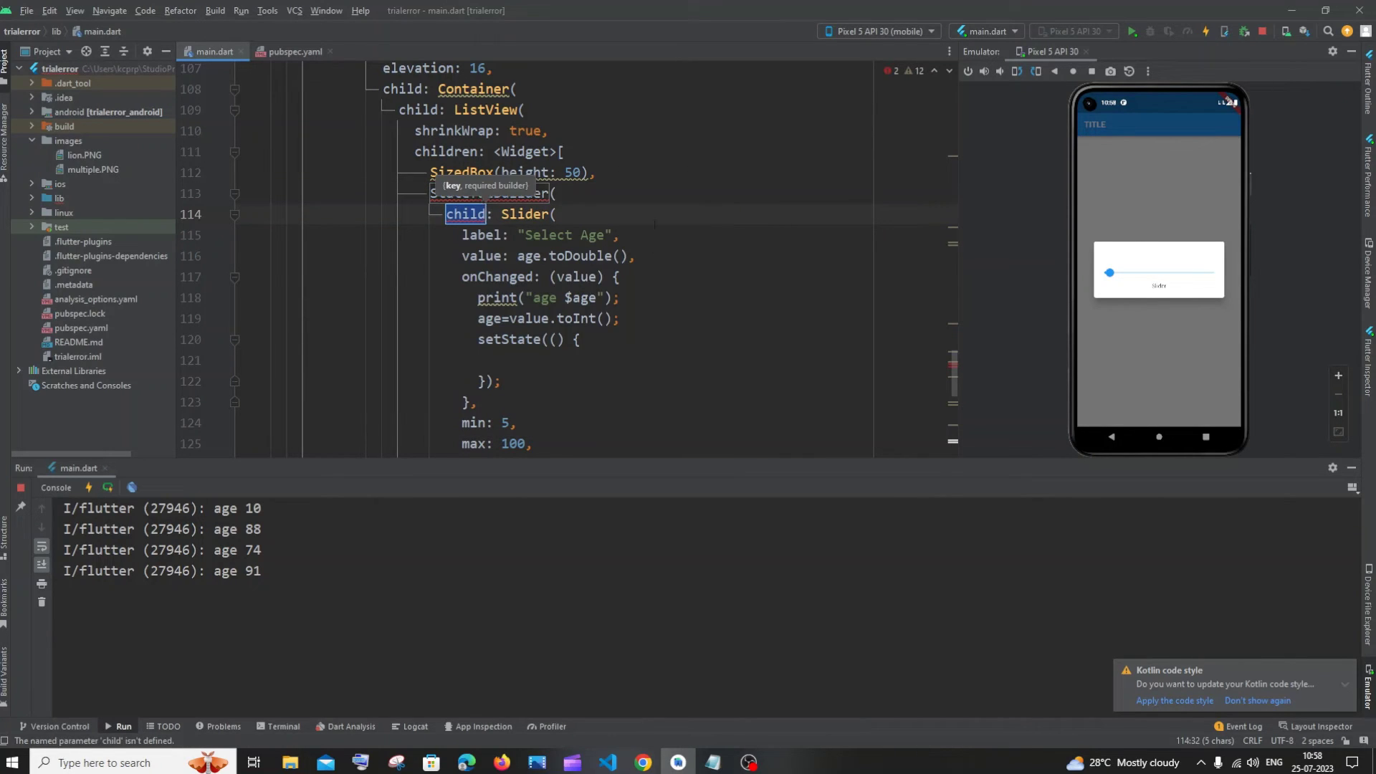
# Step: Add a builder: (context, state) parameter to the StatefulBuilder
pyautogui.hotkey('ctrl', 's')
pyautogui.press('Return')
pyautogui.write('bui')
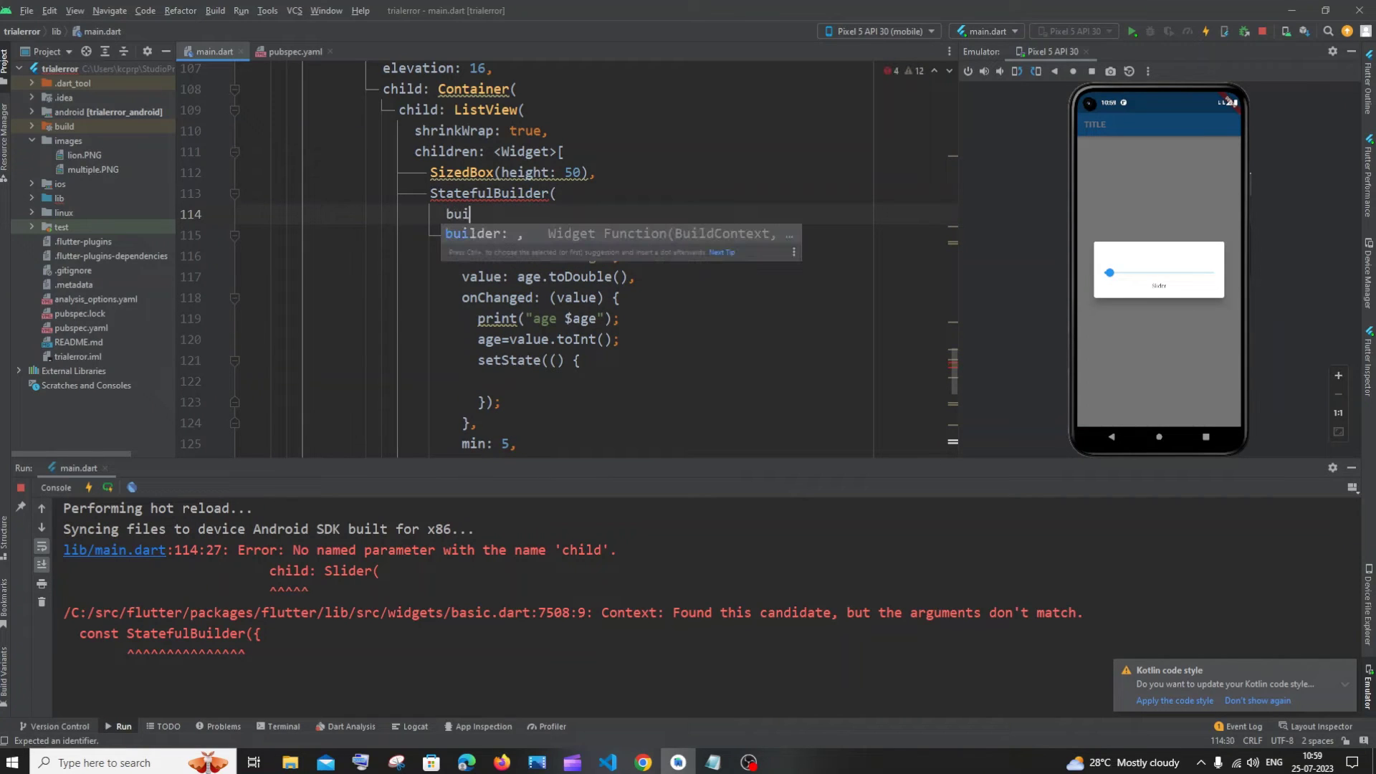
pyautogui.press('Return')
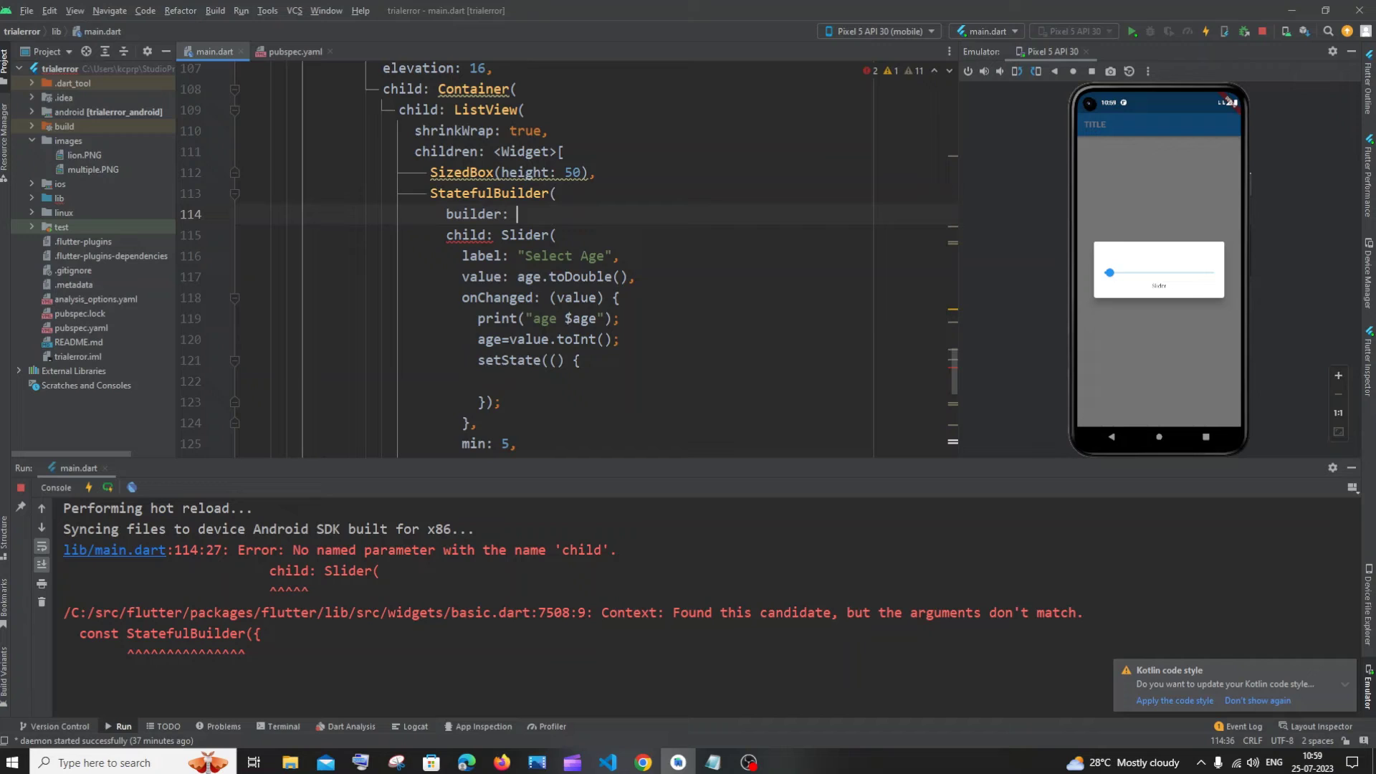
pyautogui.write('(')
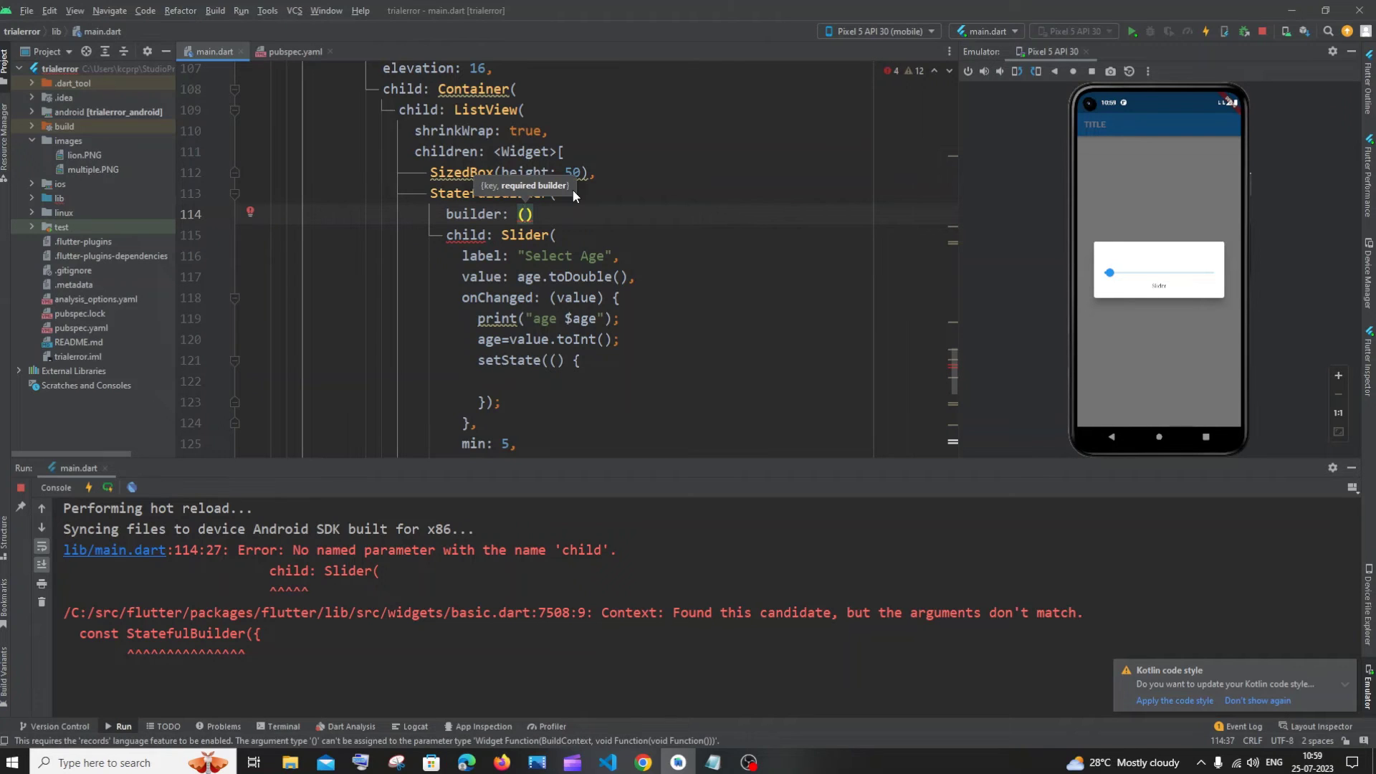
pyautogui.write('con')
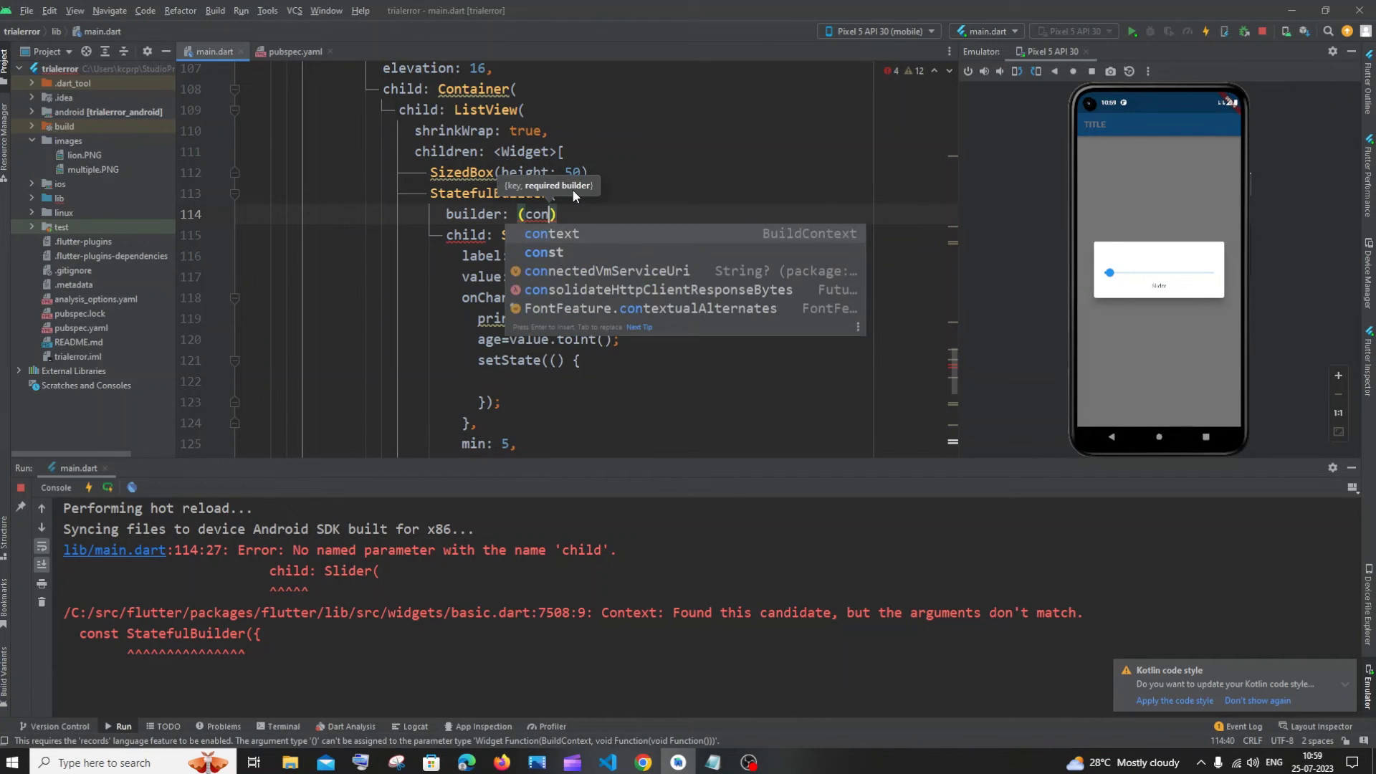
pyautogui.write('text,state')
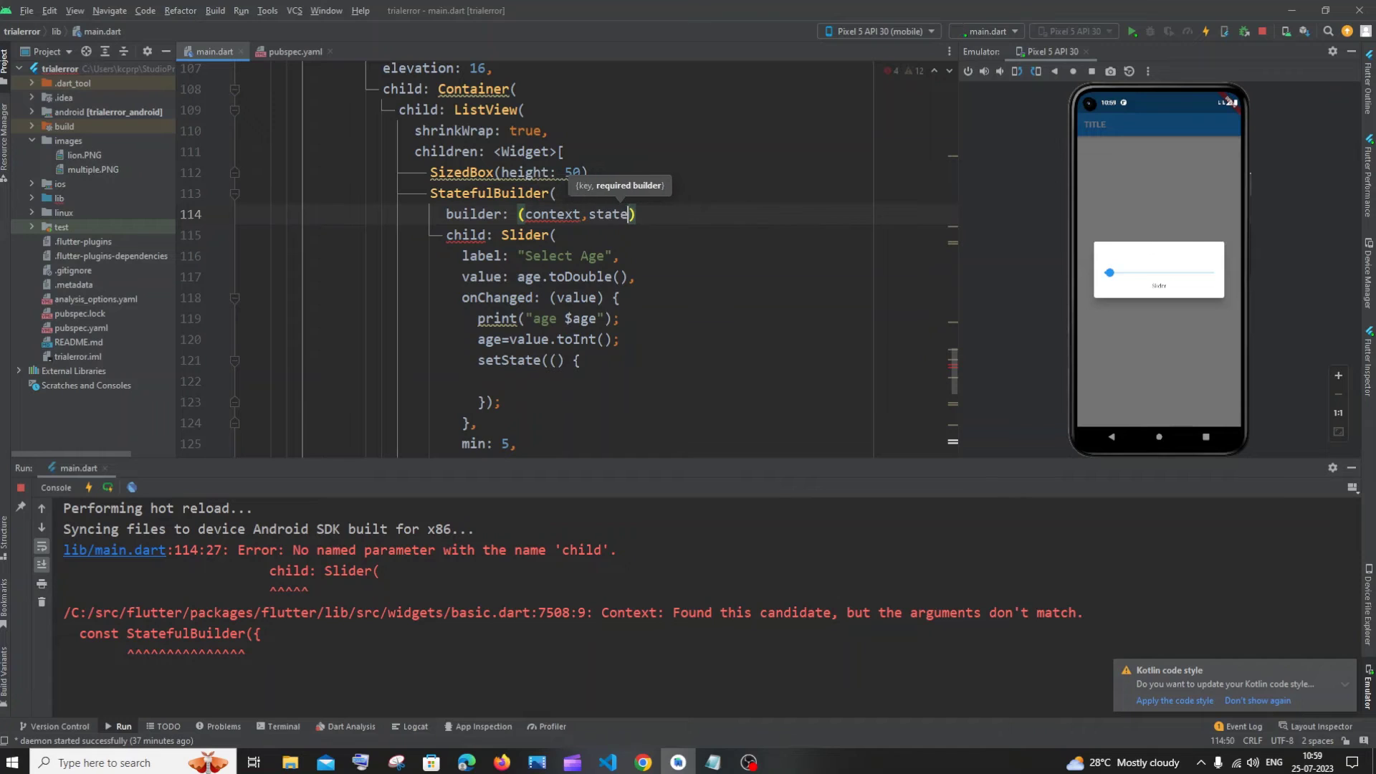
pyautogui.press('Right')
pyautogui.press('Return')
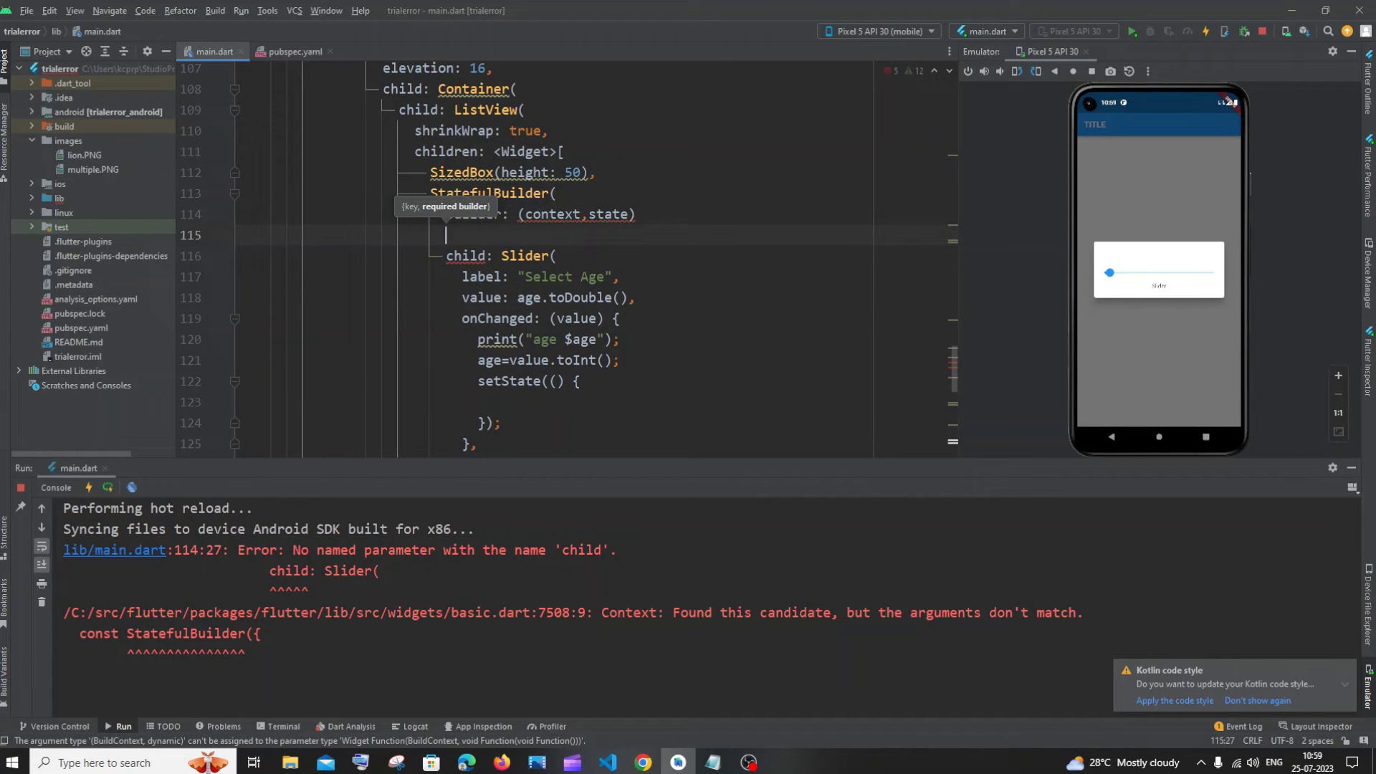
pyautogui.write('{')
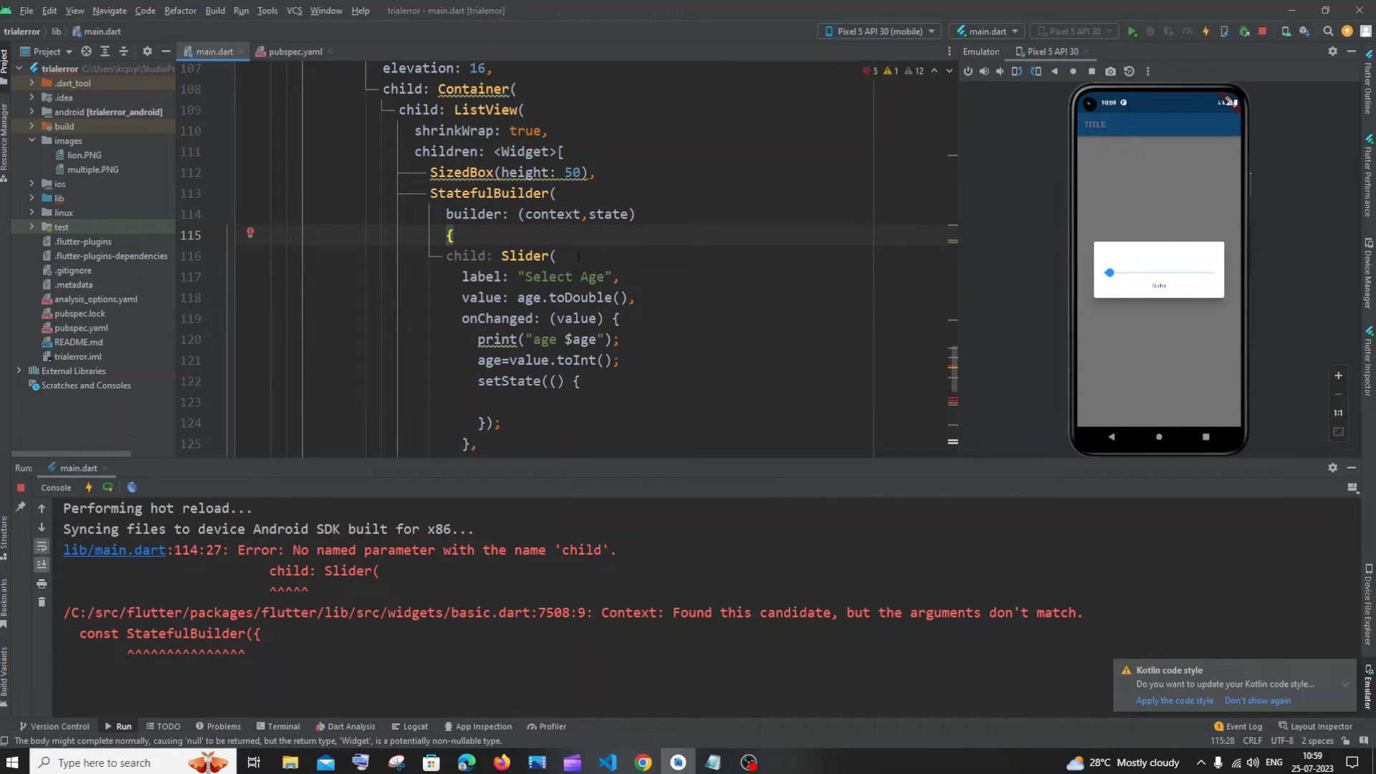
# Step: Make the builder return the Slider, deleting child: and the extra closing brace on line 128
pyautogui.click(577, 257)
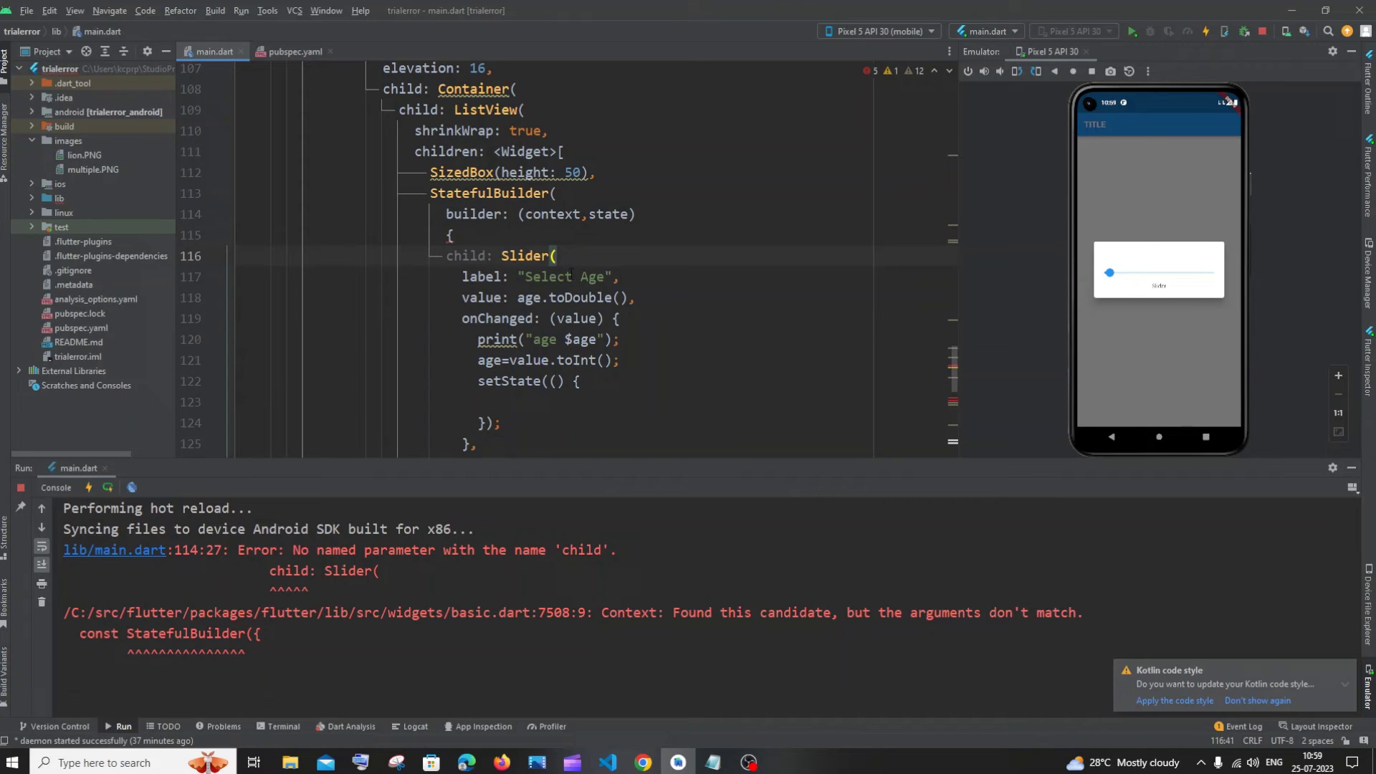
pyautogui.scroll(-1, 573, 273)
pyautogui.scroll(-1, 572, 273)
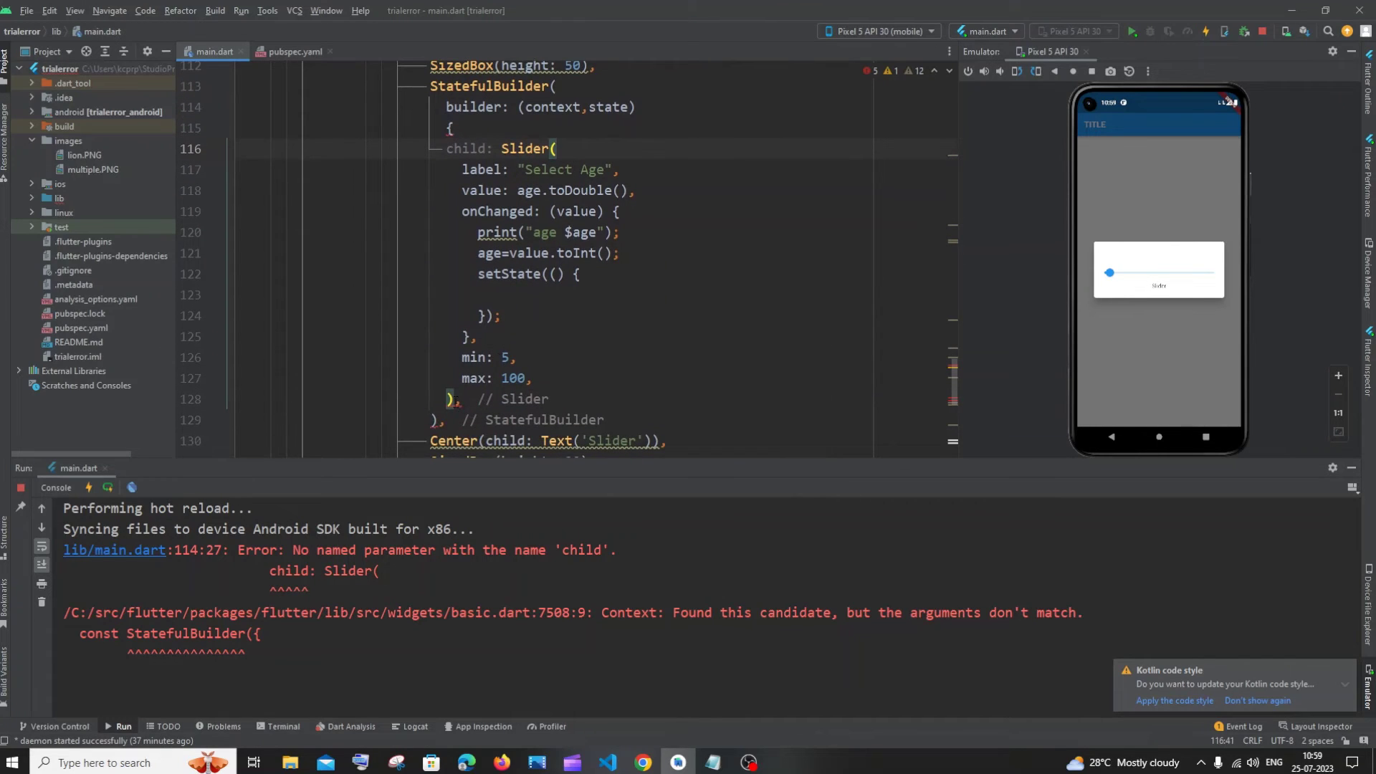
pyautogui.click(449, 400)
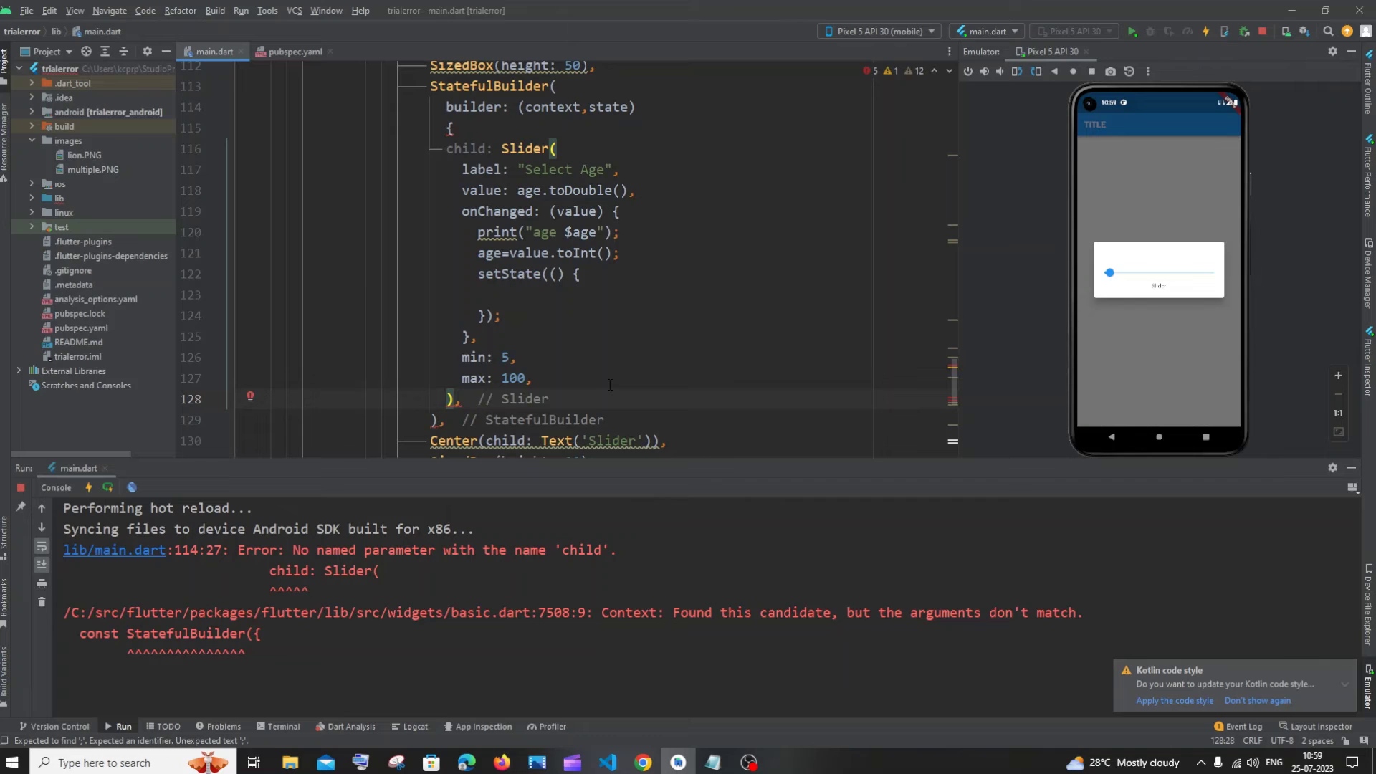
pyautogui.write(')}')
pyautogui.scroll(1, 572, 274)
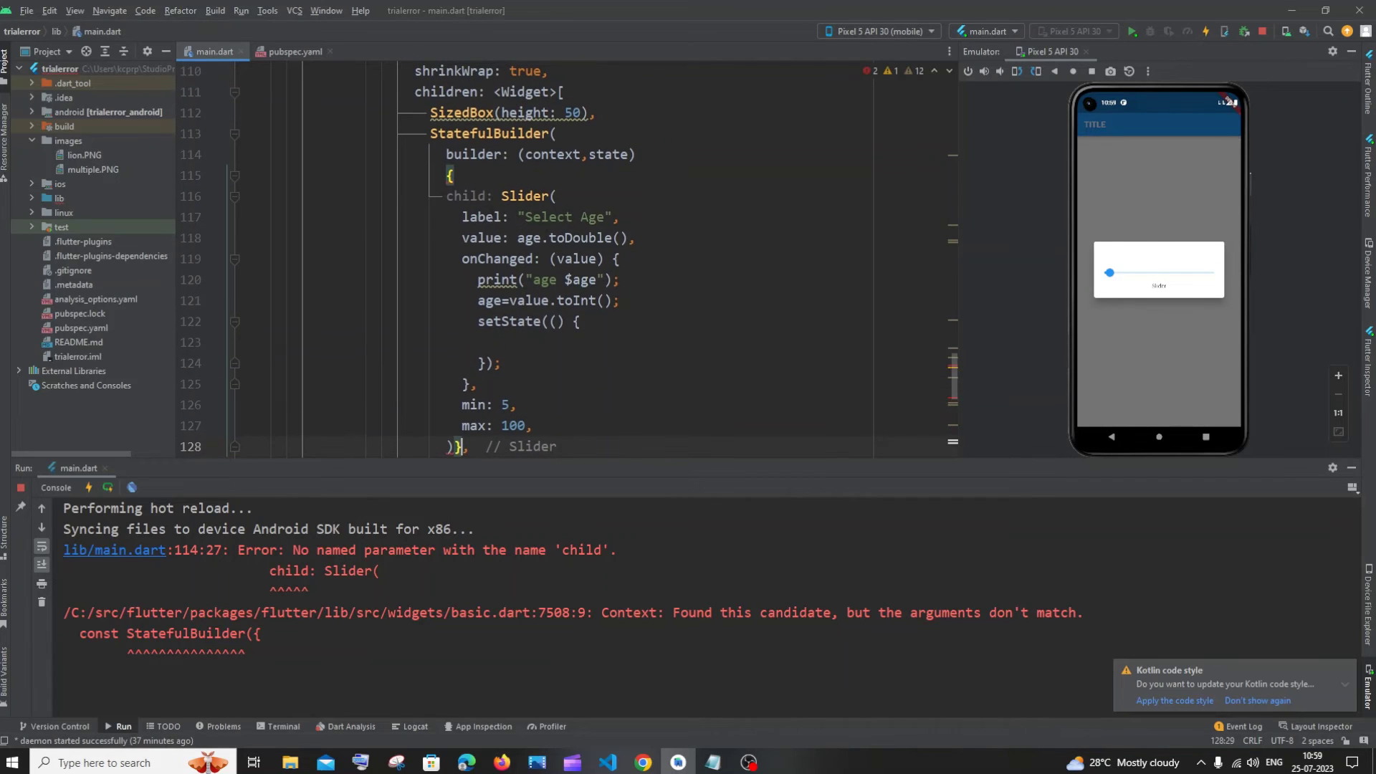
pyautogui.press('BackSpace')
pyautogui.press('BackSpace')
pyautogui.press('BackSpace')
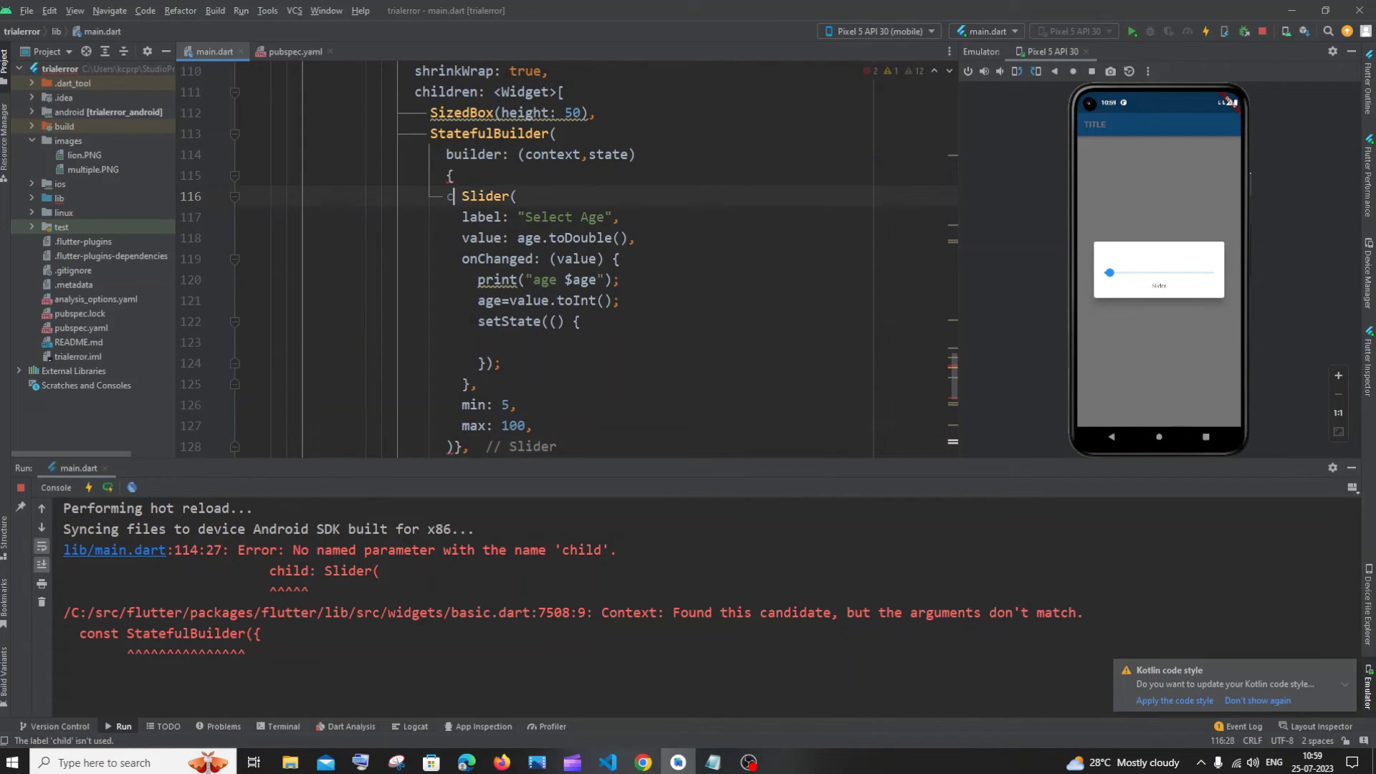
pyautogui.write('return')
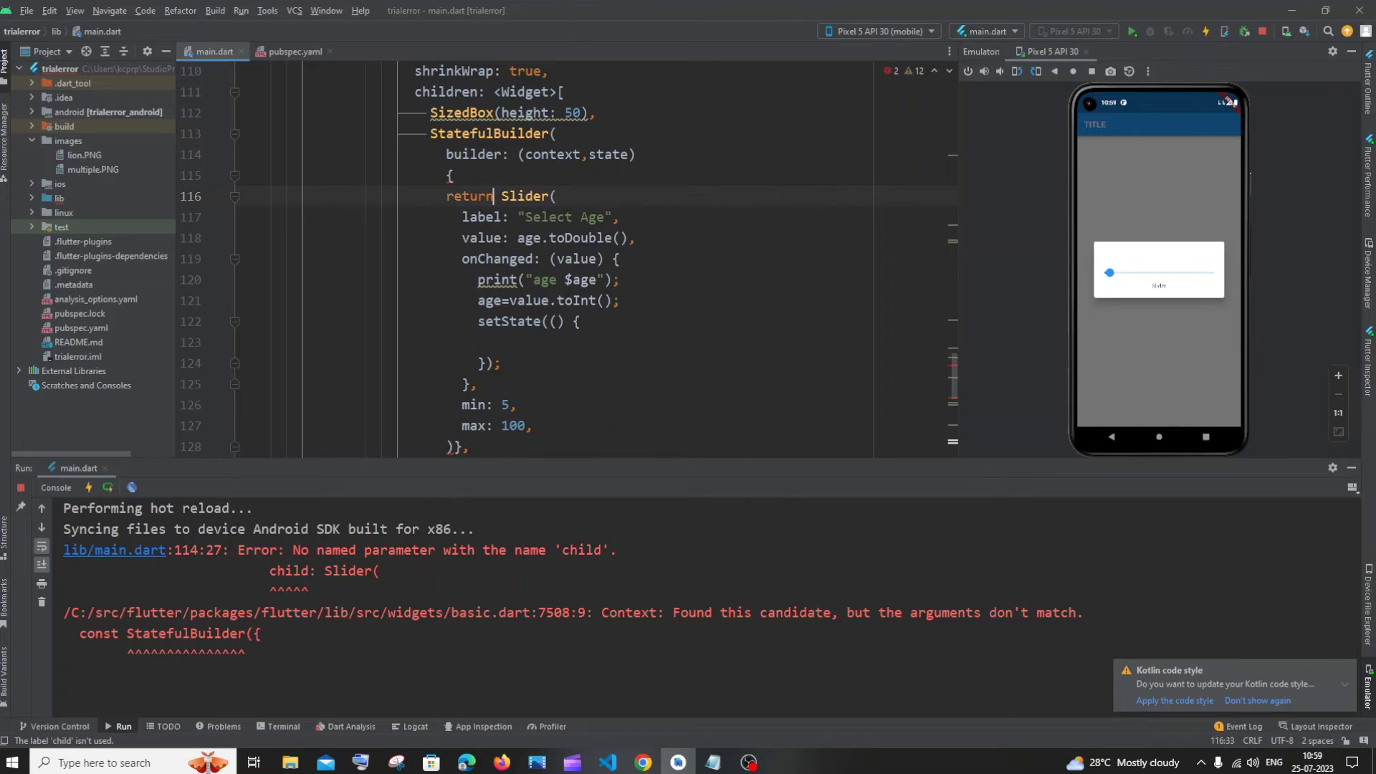
pyautogui.click(475, 133)
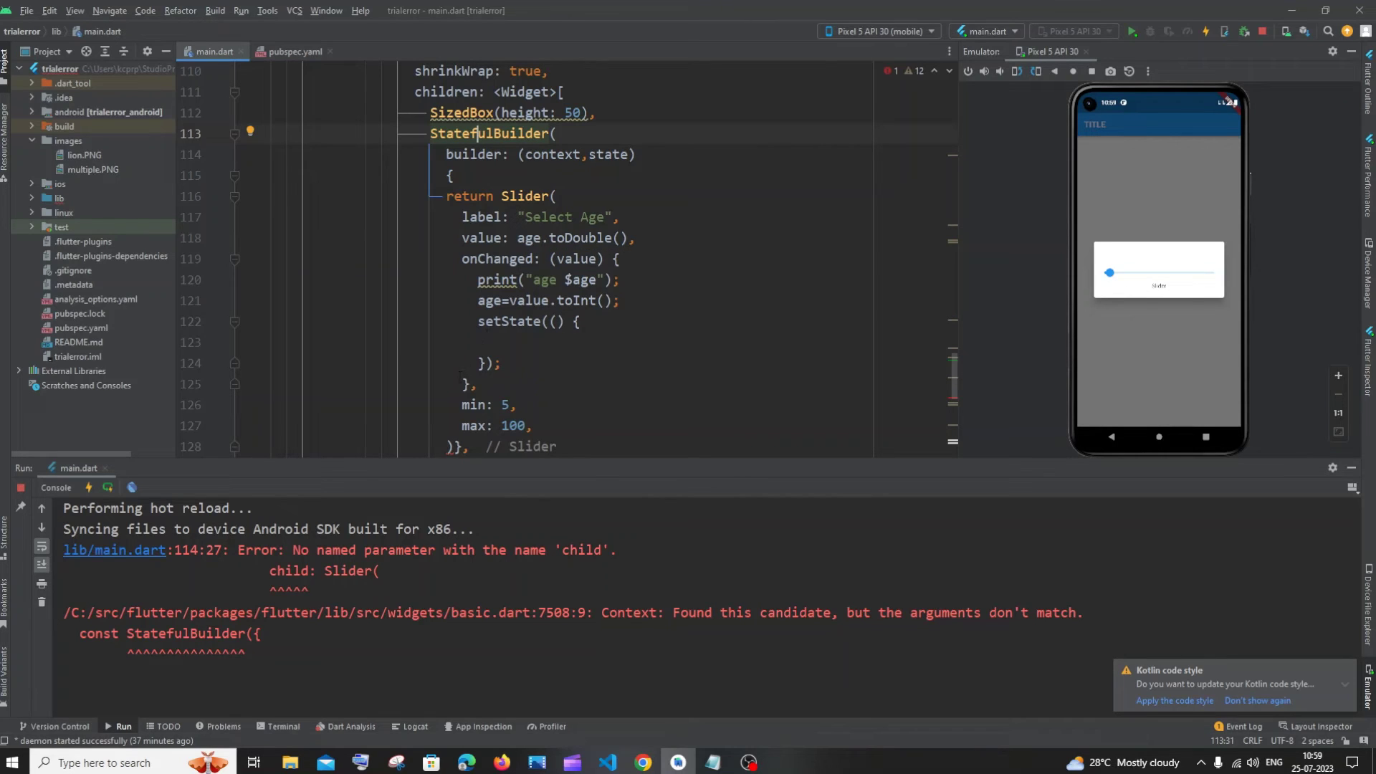
pyautogui.scroll(-3, 590, 269)
pyautogui.click(452, 321)
pyautogui.write(')')
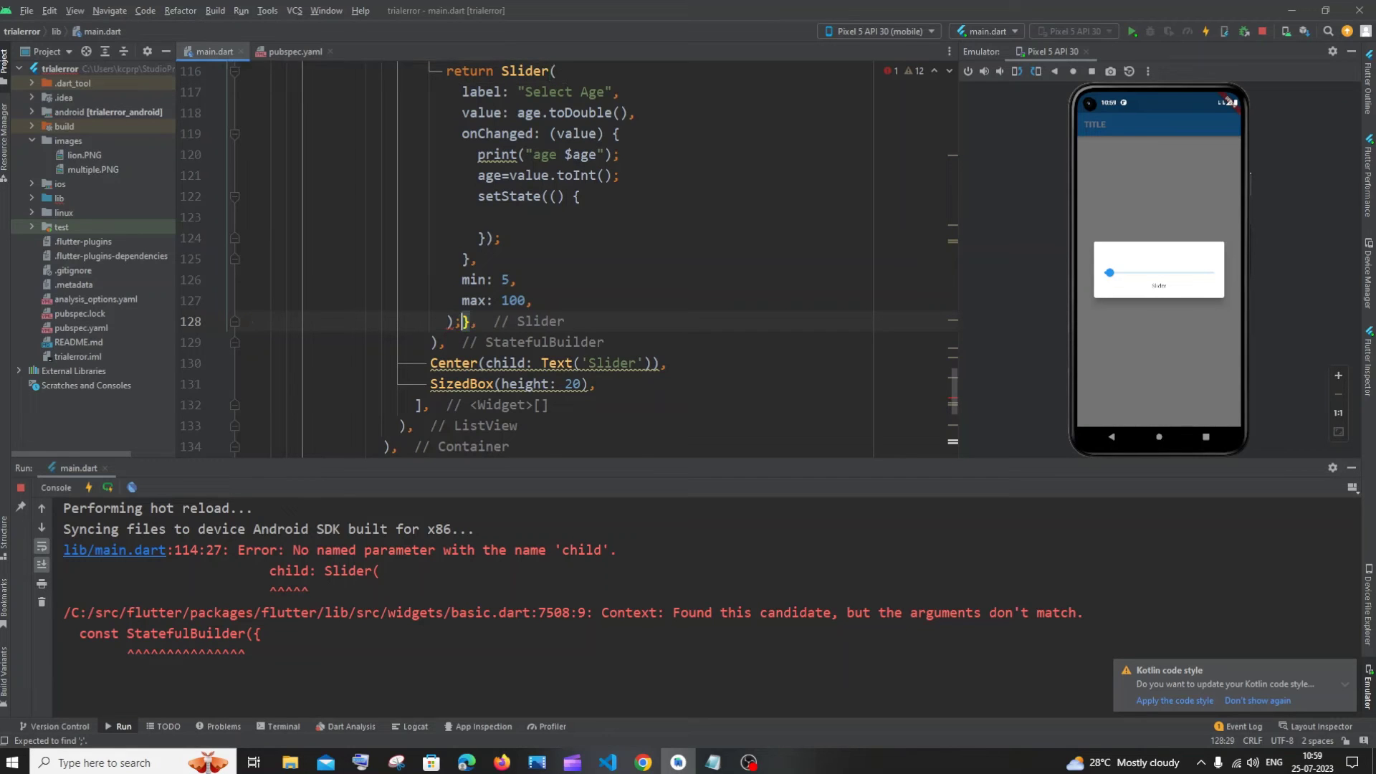
pyautogui.press('Delete')
pyautogui.scroll(3, 590, 269)
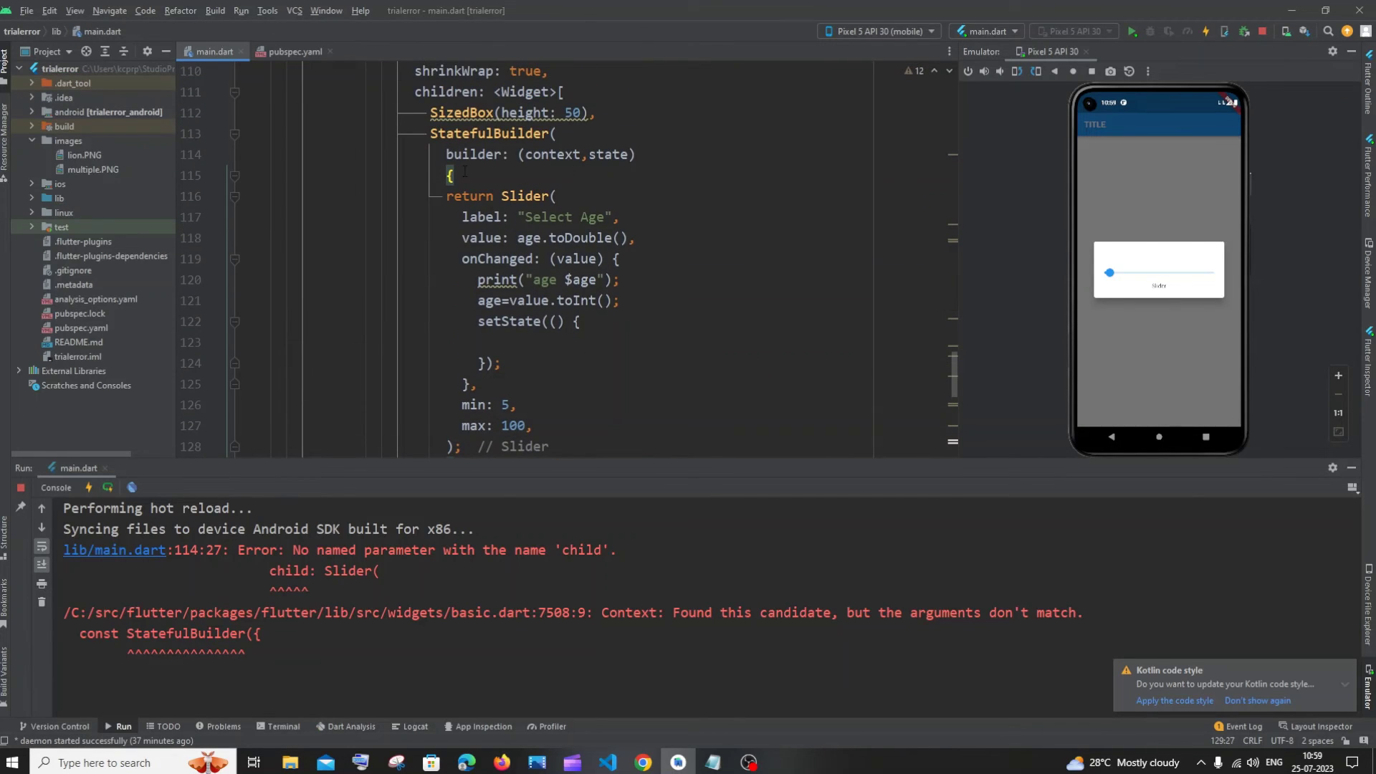
pyautogui.scroll(-1, 573, 196)
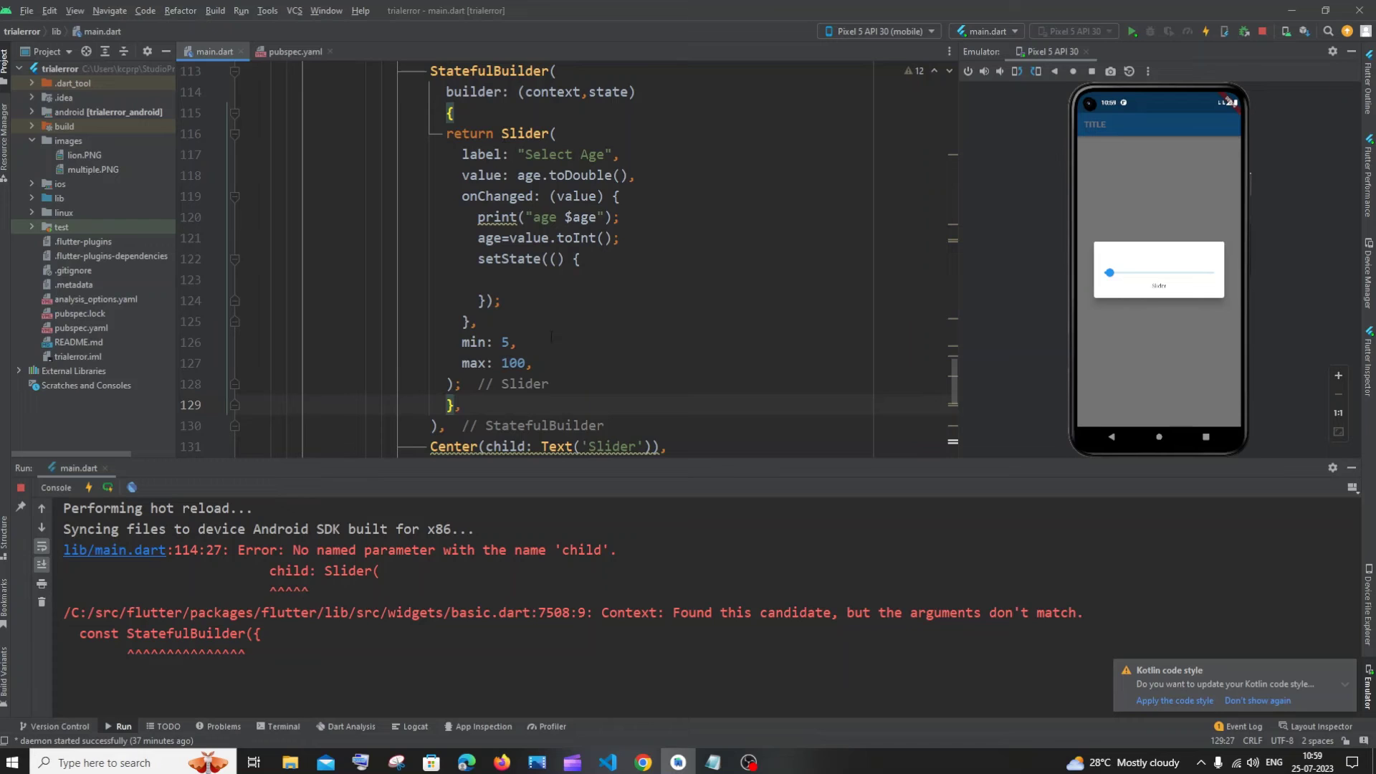
pyautogui.scroll(2, 581, 309)
pyautogui.scroll(2, 580, 308)
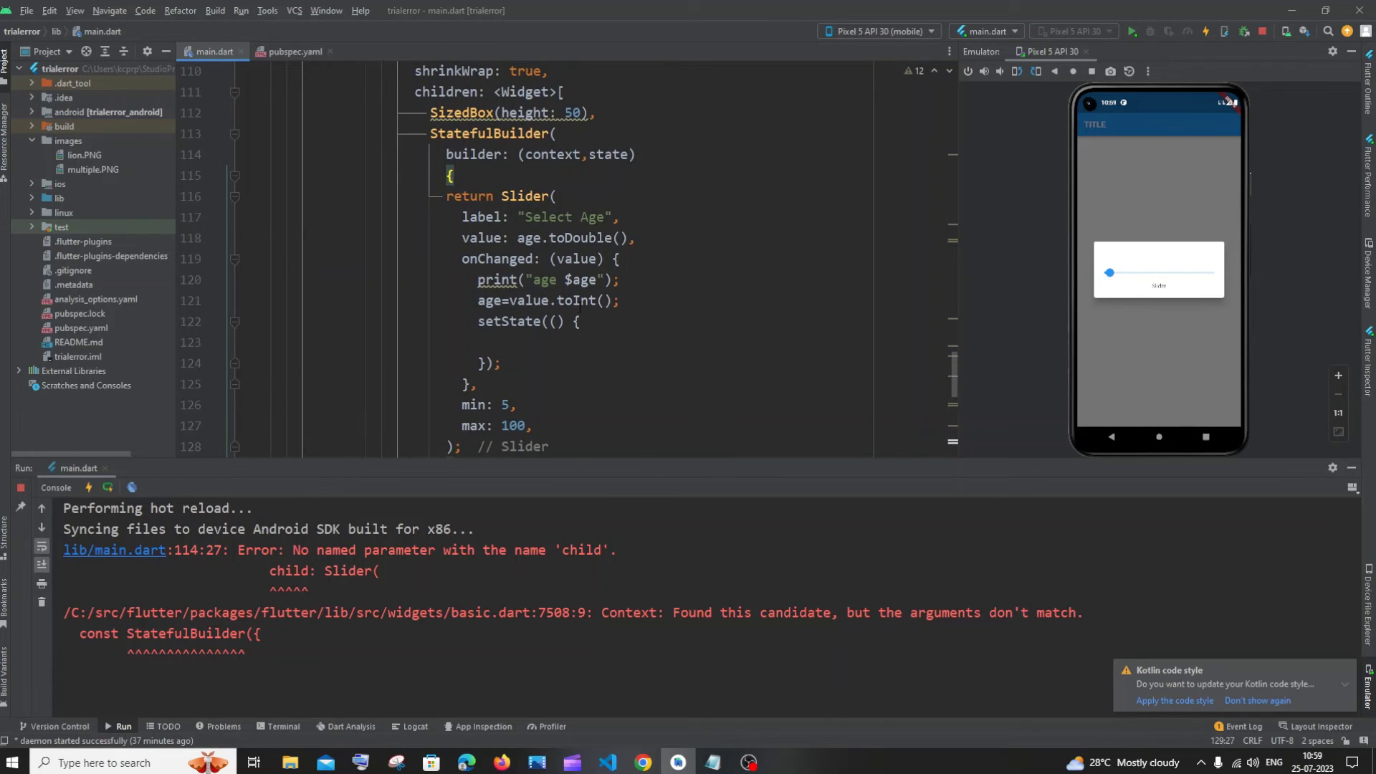
pyautogui.scroll(1, 582, 309)
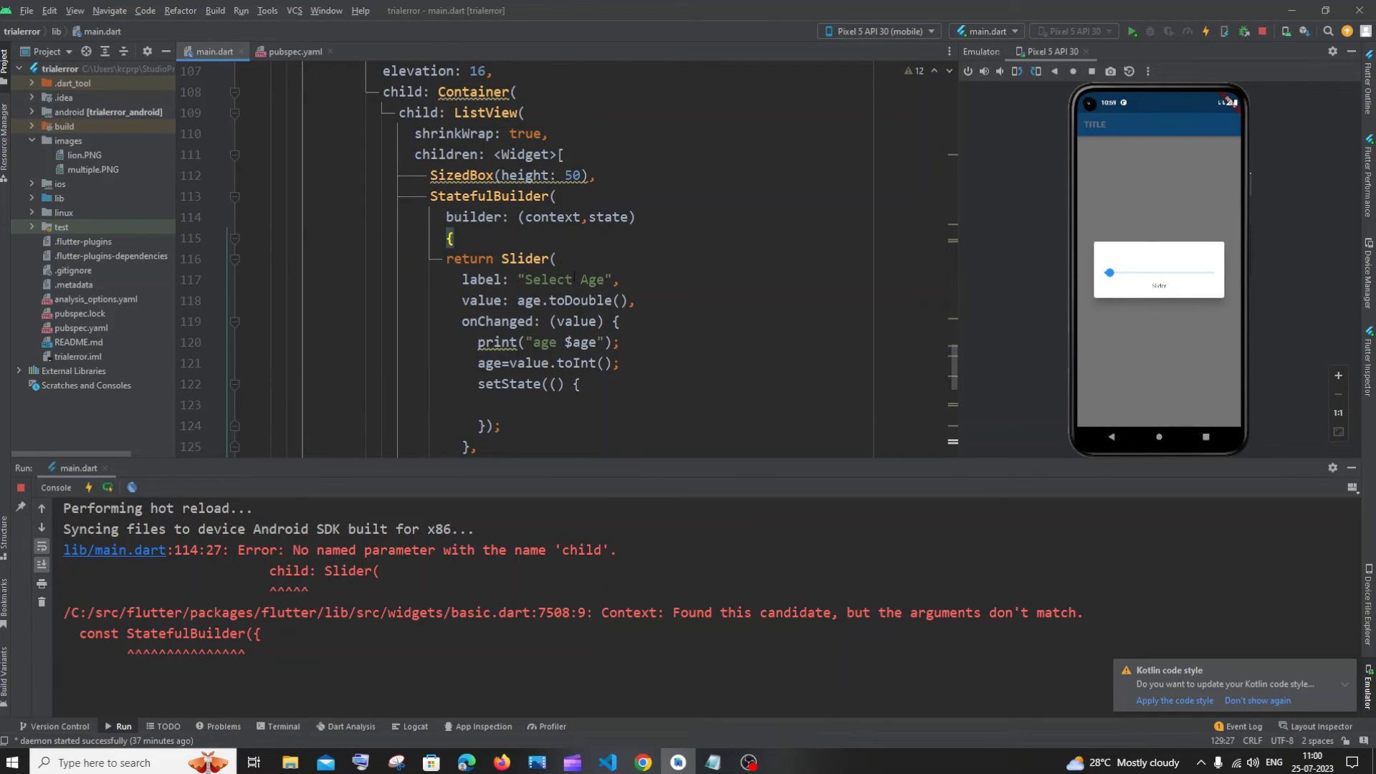
# Step: Select and copy the setState block on lines 122–124 of the Slider's onChanged
pyautogui.moveTo(479, 384); pyautogui.dragTo(501, 426)
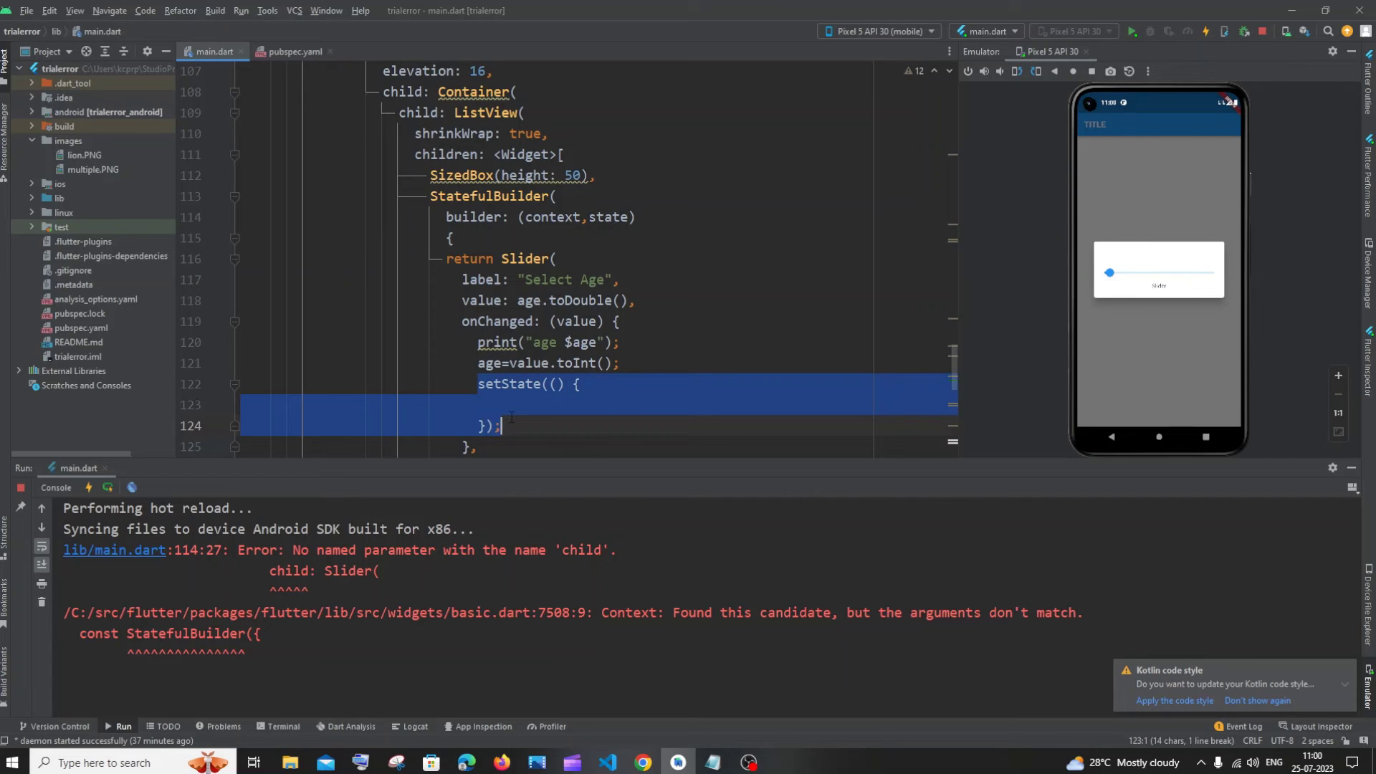
pyautogui.click(510, 322)
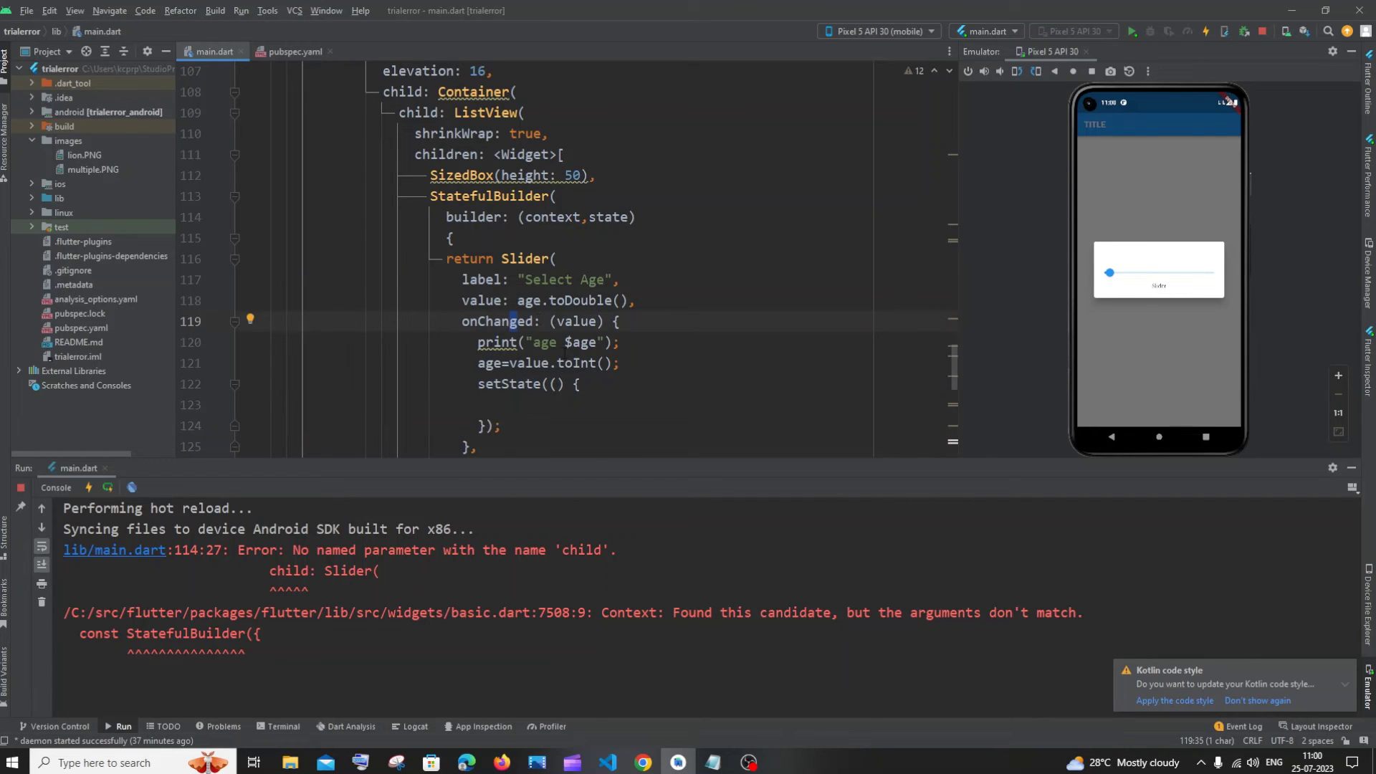
pyautogui.moveTo(502, 426); pyautogui.dragTo(470, 384)
pyautogui.hotkey('ctrl', 'c')
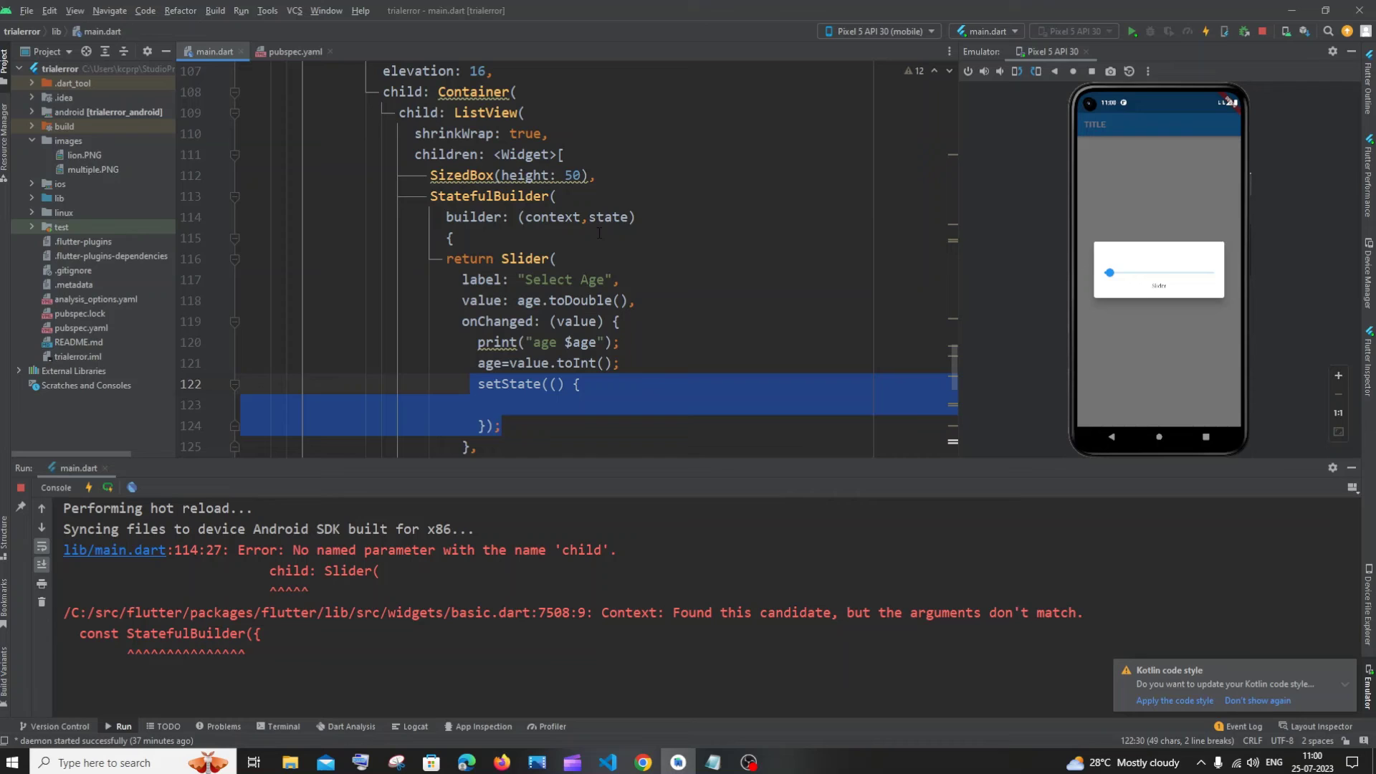
pyautogui.click(605, 217)
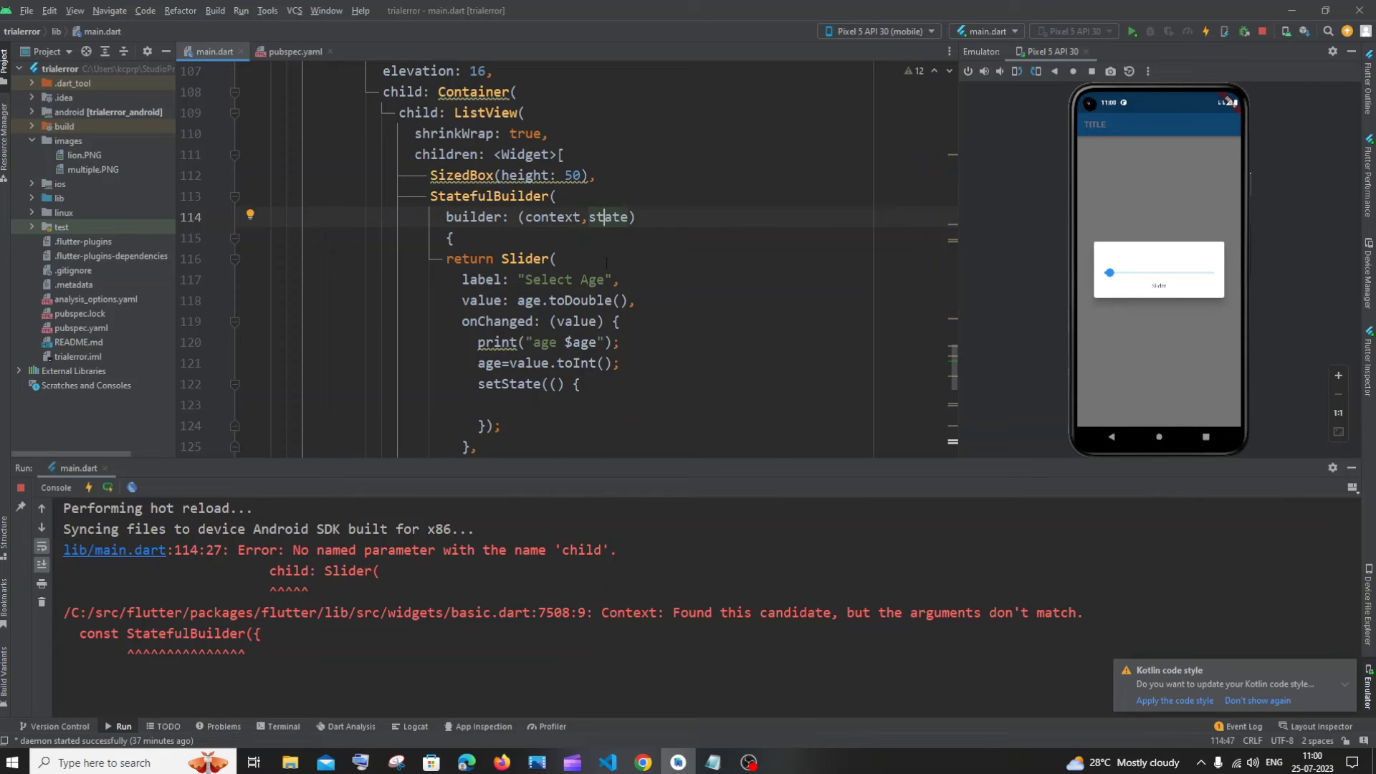
pyautogui.moveTo(525, 258); pyautogui.dragTo(585, 447)
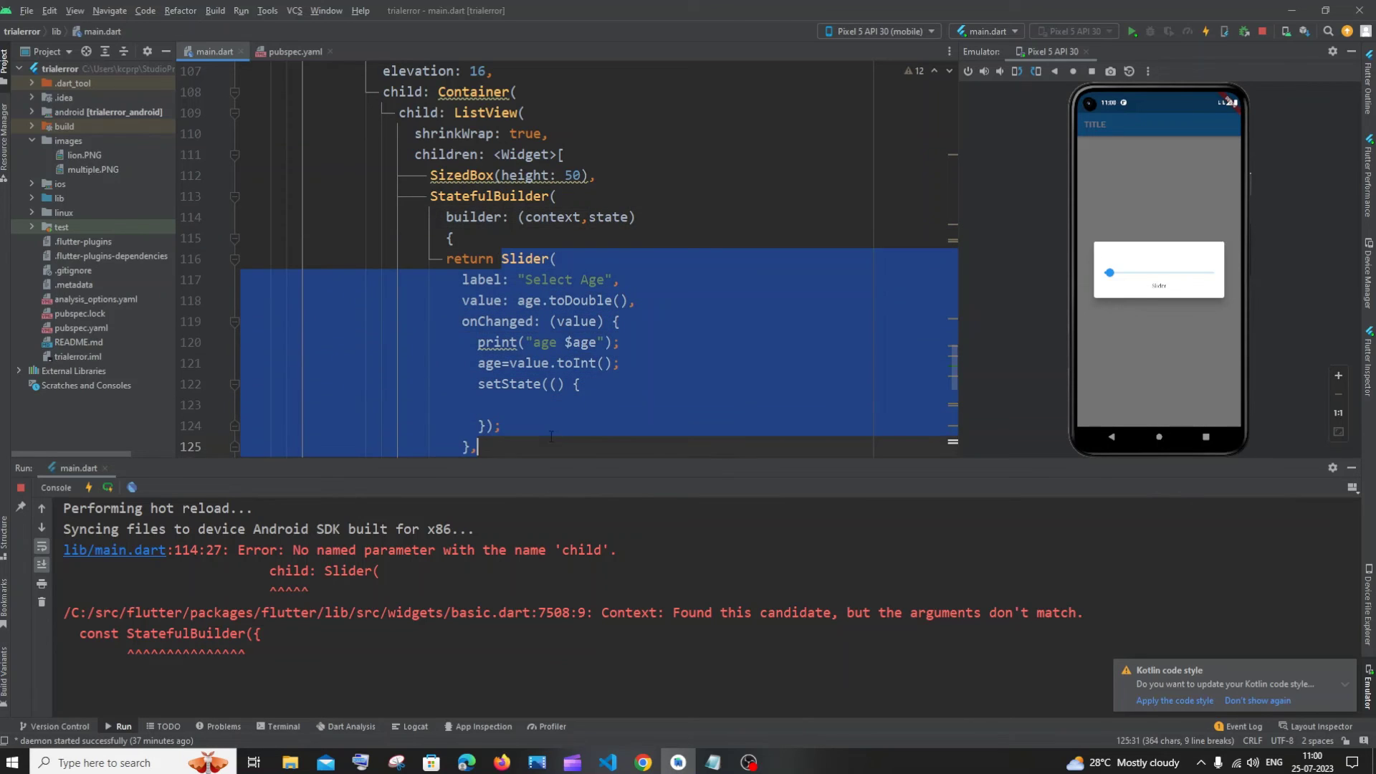
pyautogui.click(584, 411)
pyautogui.click(624, 363)
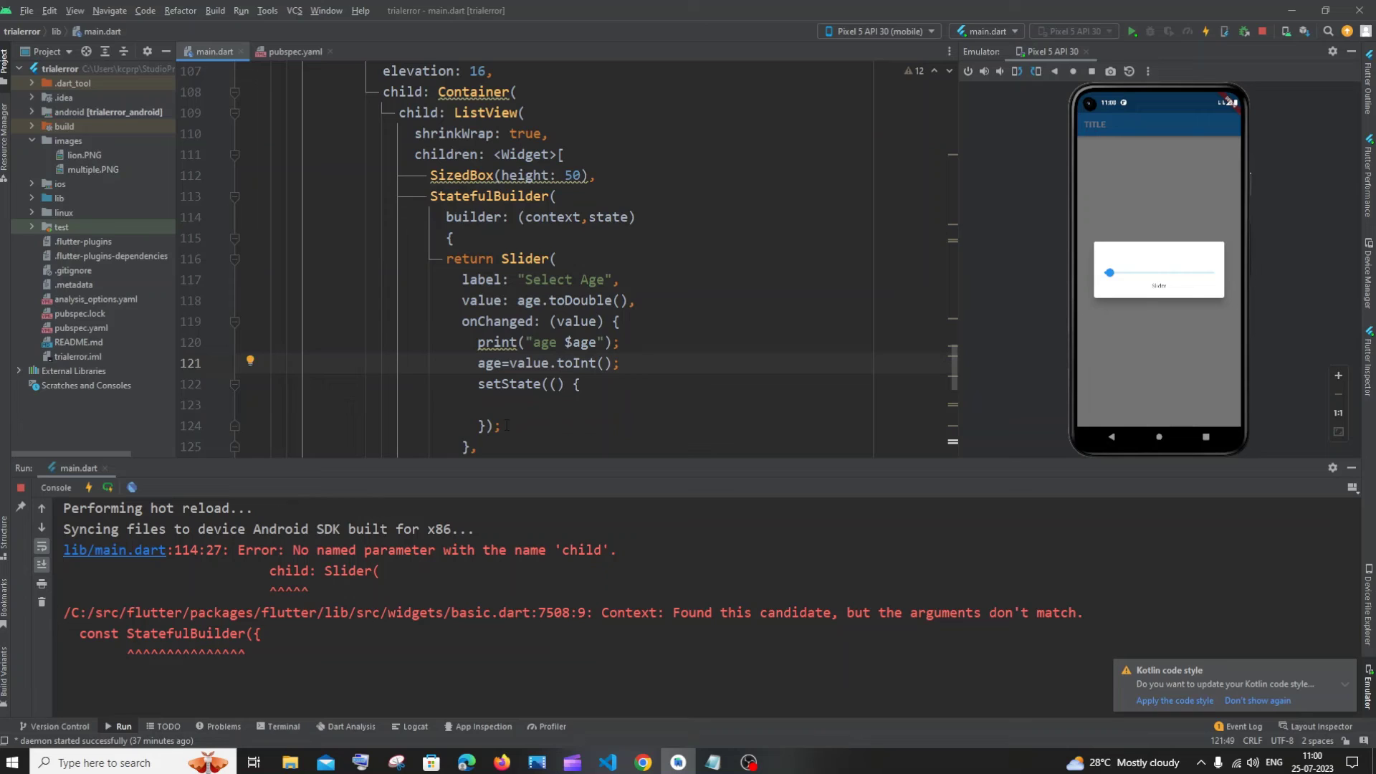
pyautogui.moveTo(503, 425); pyautogui.dragTo(477, 383)
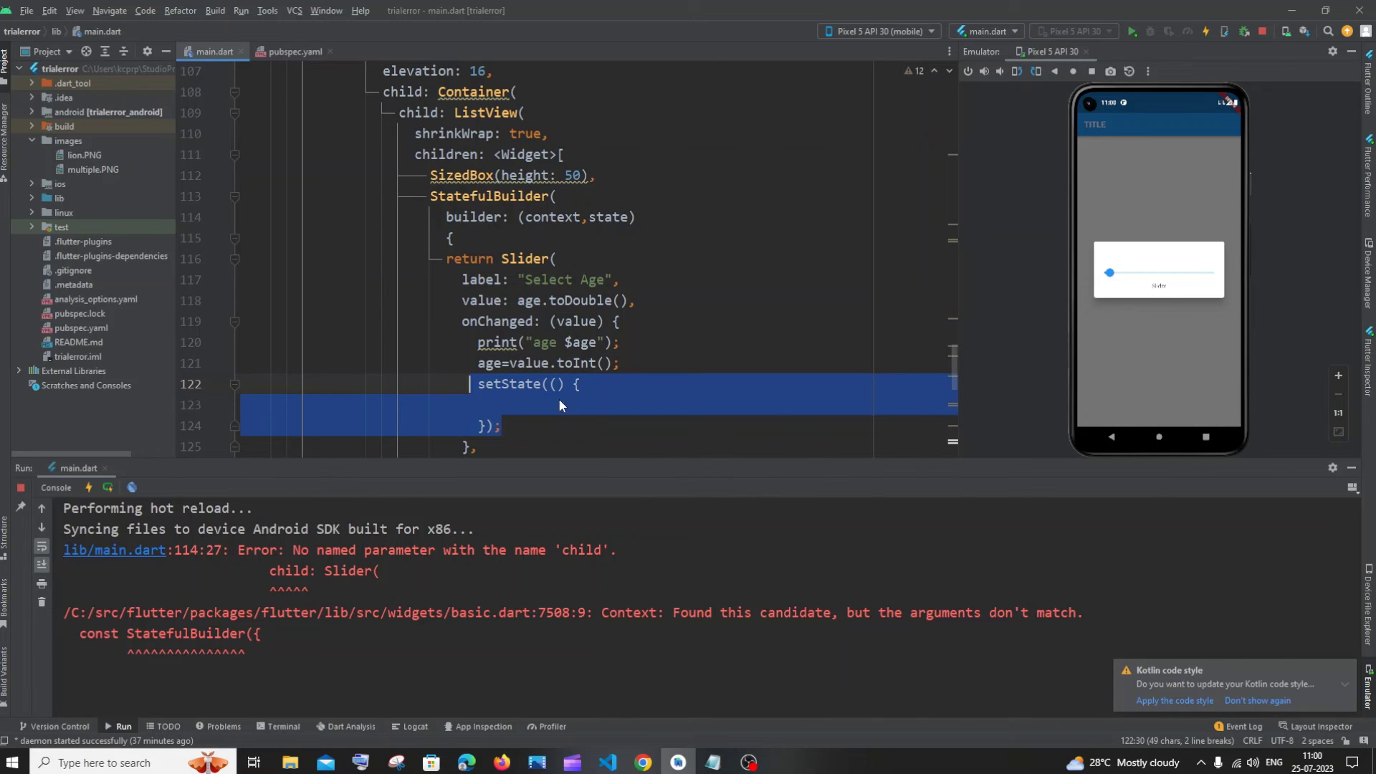
# Step: Paste the block after age=value.toInt() and rename its setState call to state
pyautogui.click(648, 365)
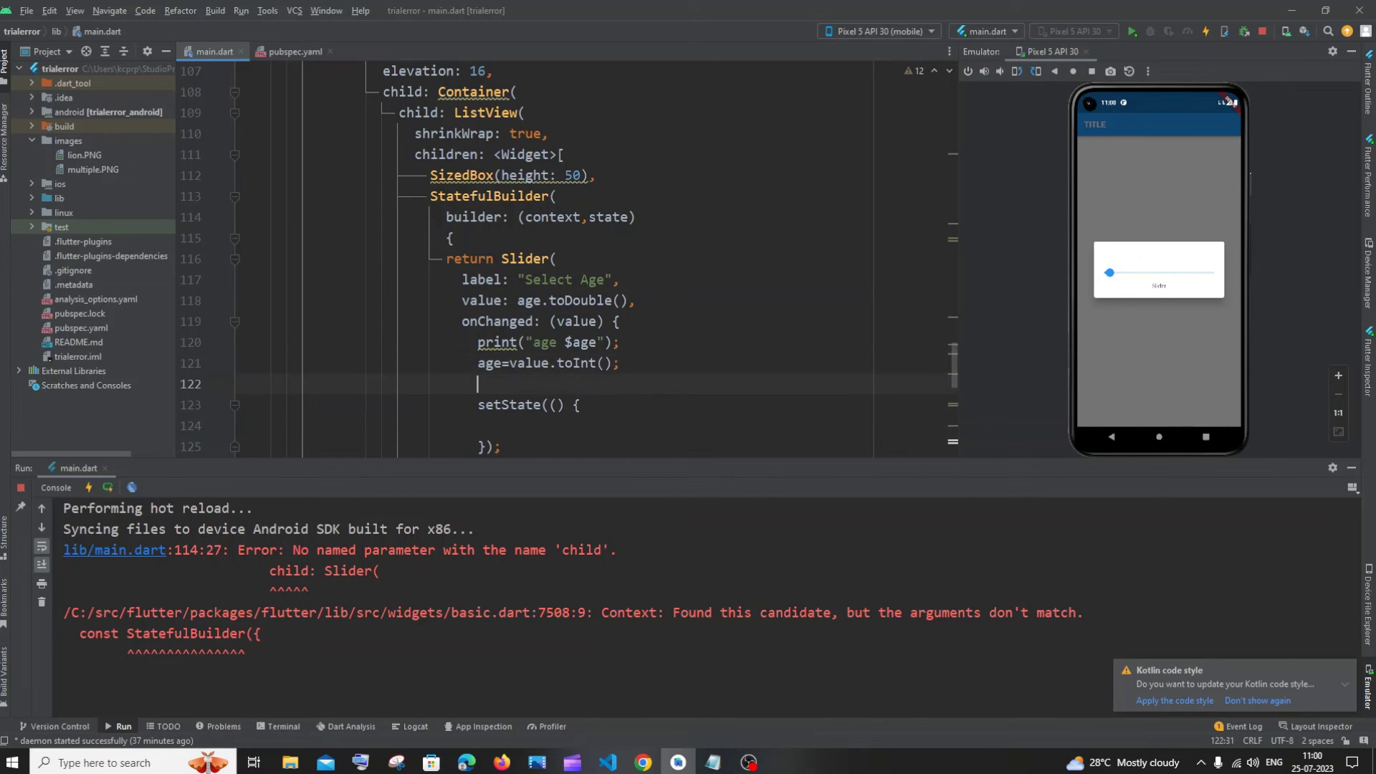
pyautogui.hotkey('ctrl', 'v')
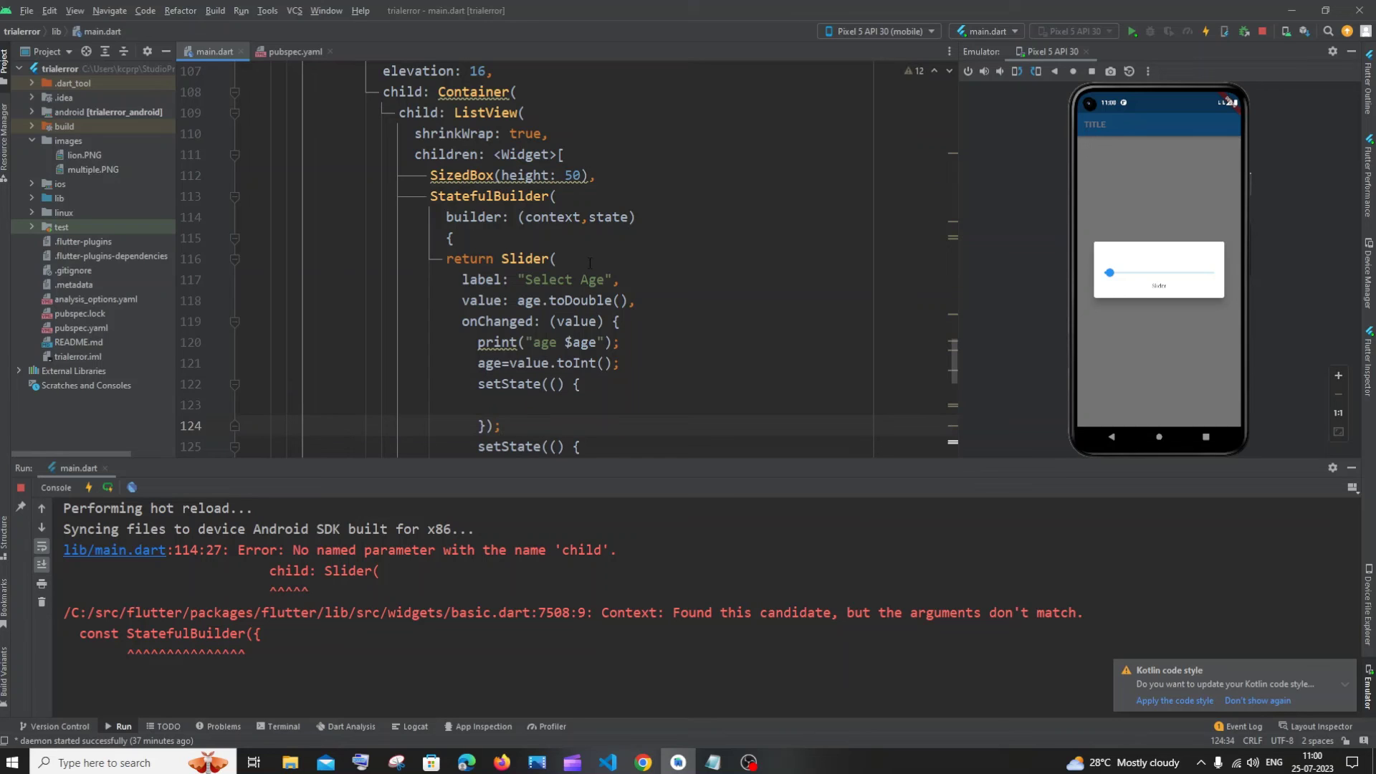
pyautogui.click(510, 384)
pyautogui.press('BackSpace')
pyautogui.press('BackSpace')
pyautogui.press('BackSpace')
pyautogui.write('s')
pyautogui.press('End')
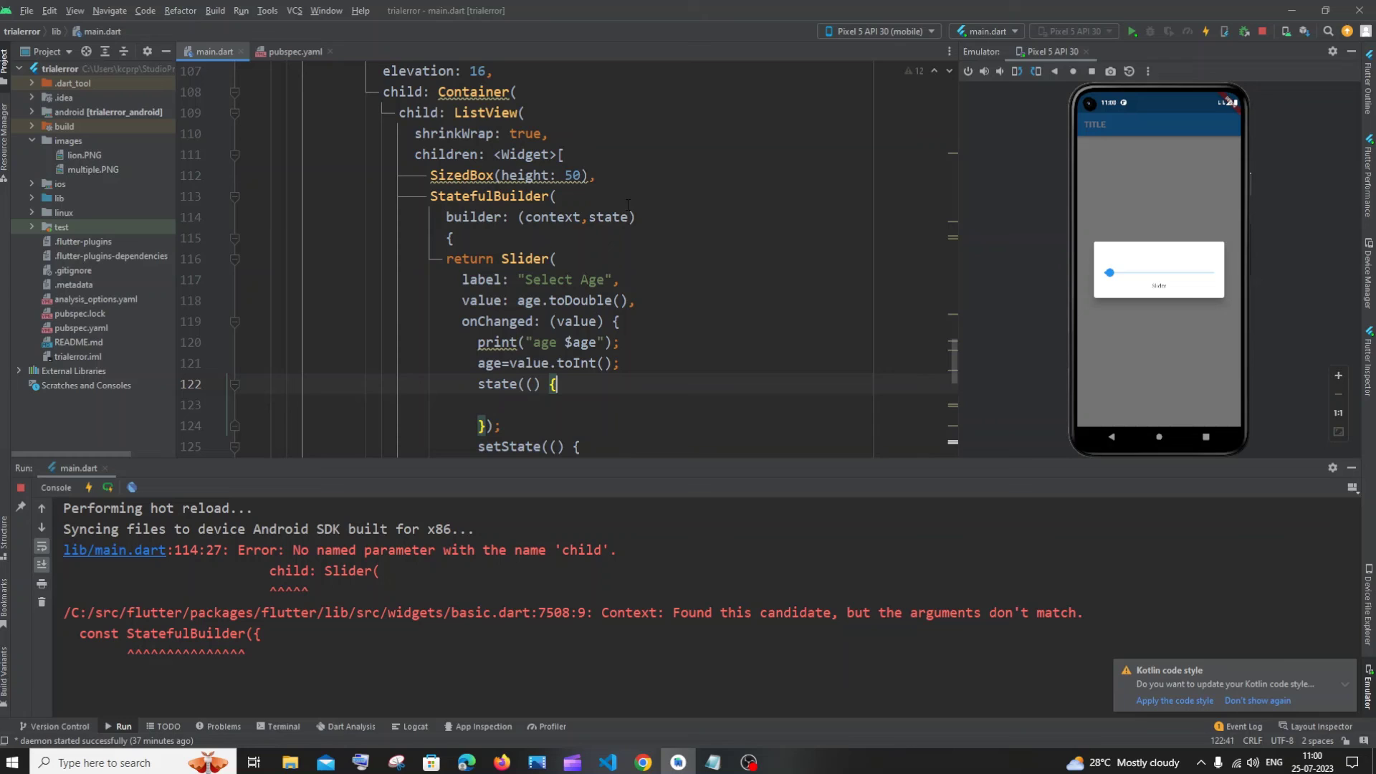
pyautogui.doubleClick(605, 217)
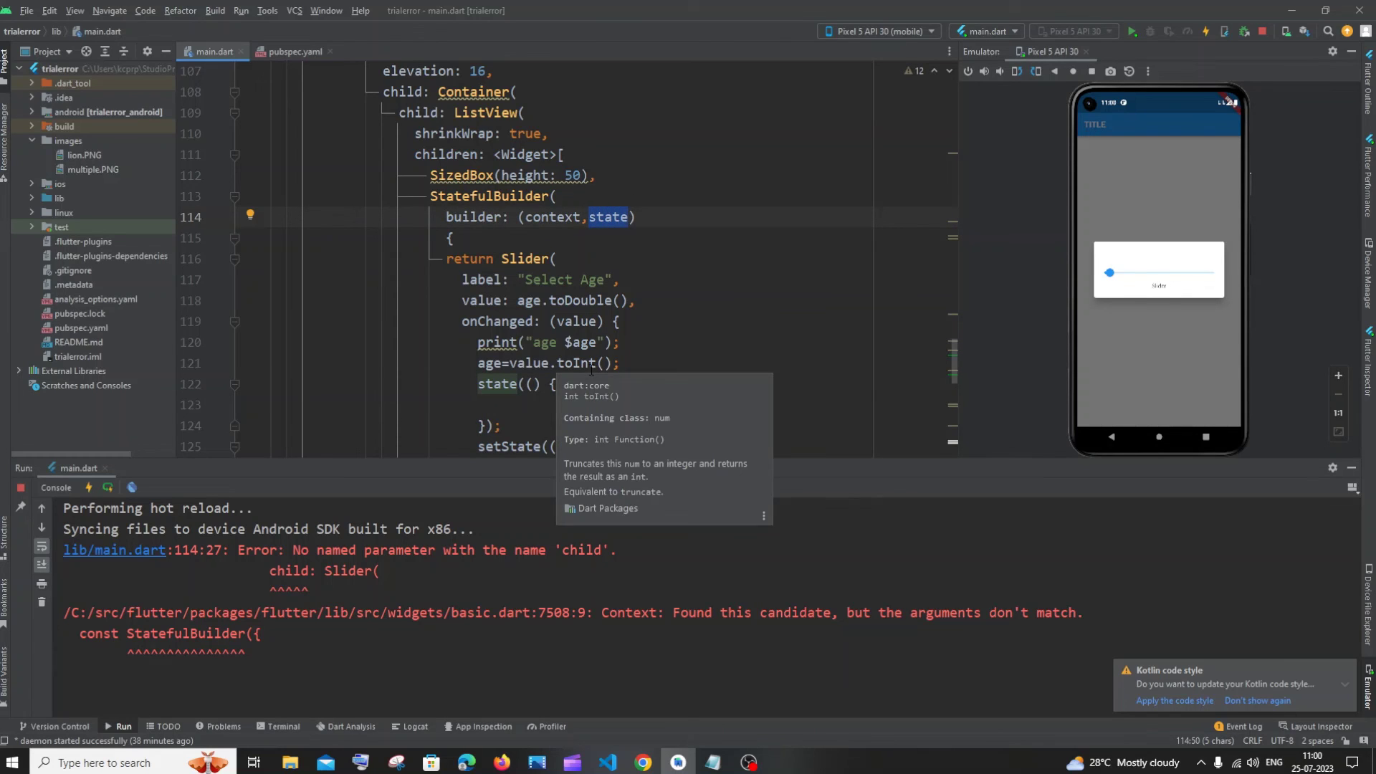
# Step: Hot-restart the app, clear the console, open the dialog and slide the age to about 55
pyautogui.click(1128, 146)
pyautogui.click(1134, 30)
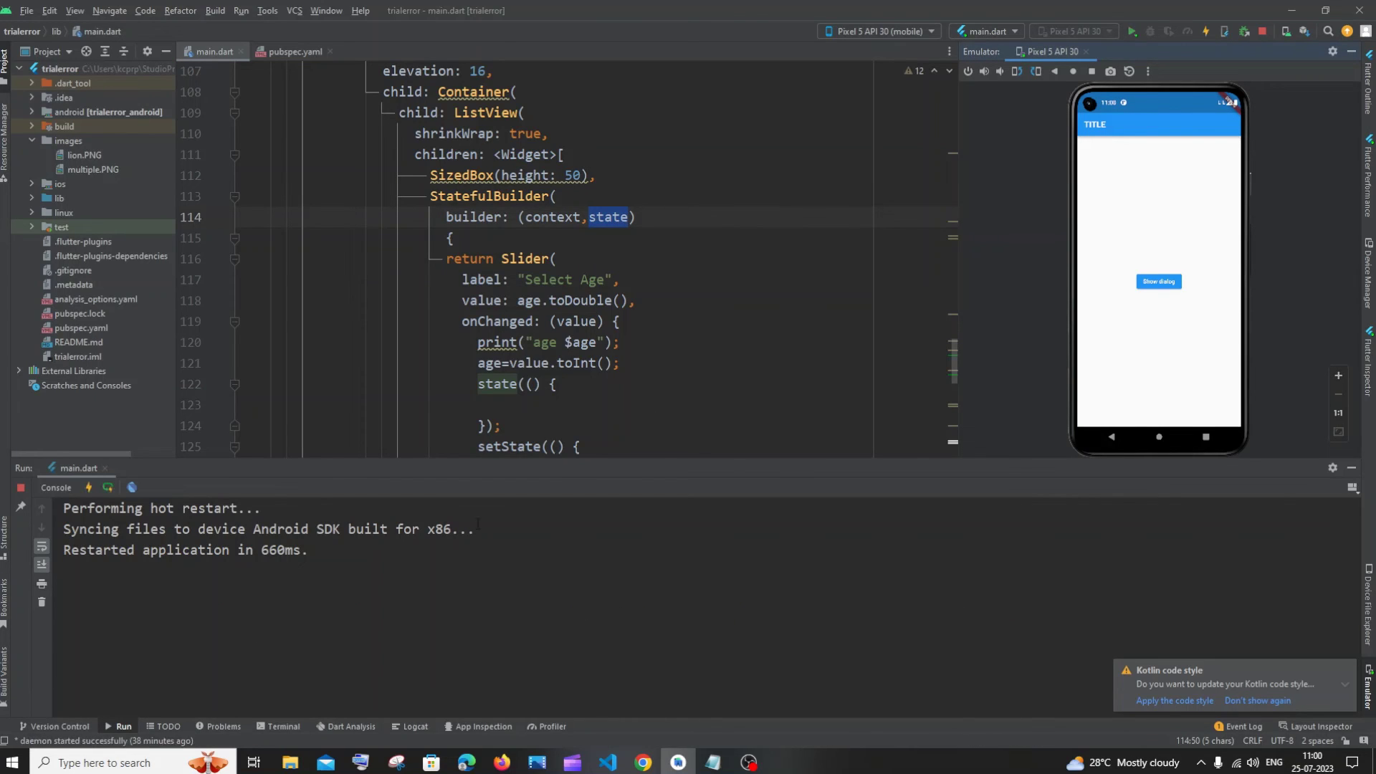
pyautogui.rightClick(514, 555)
pyautogui.click(549, 609)
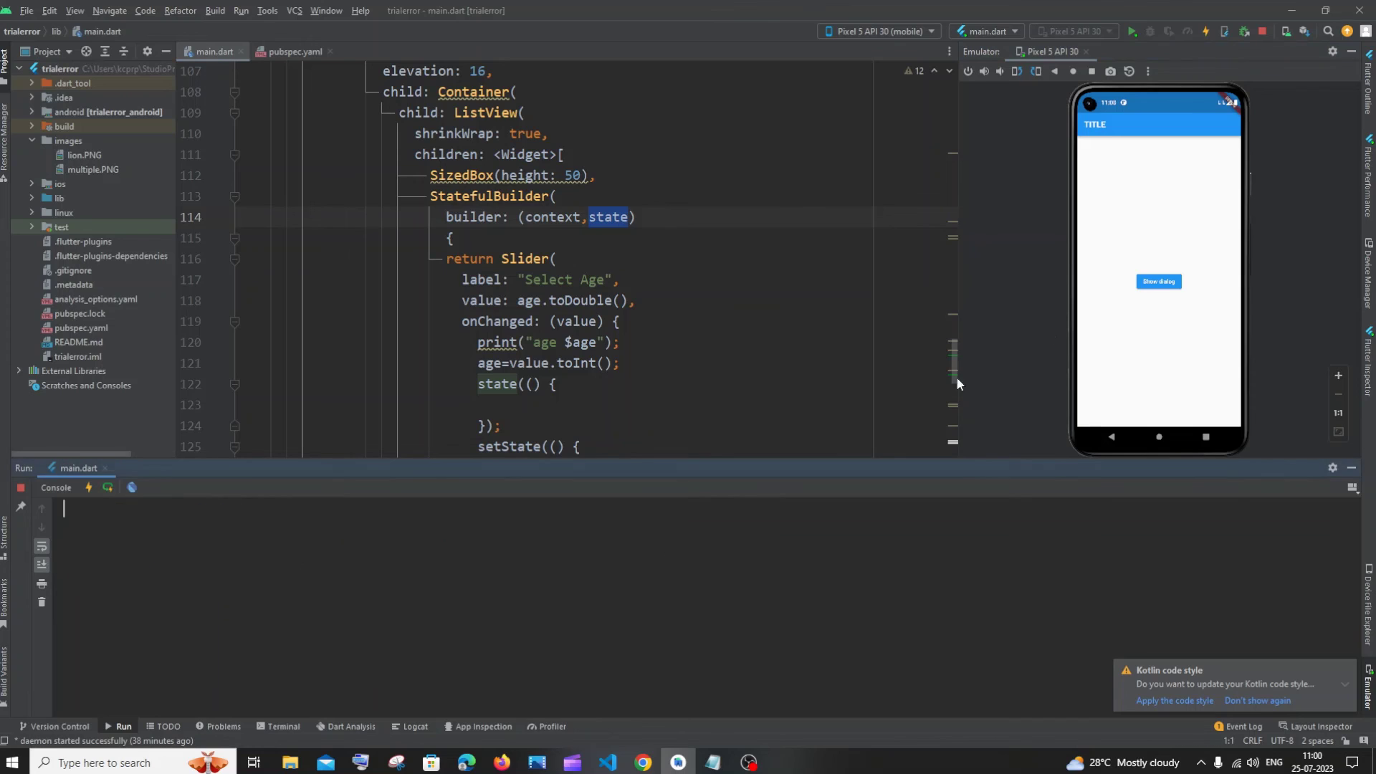
pyautogui.click(1161, 283)
pyautogui.moveTo(1111, 273); pyautogui.dragTo(1164, 273)
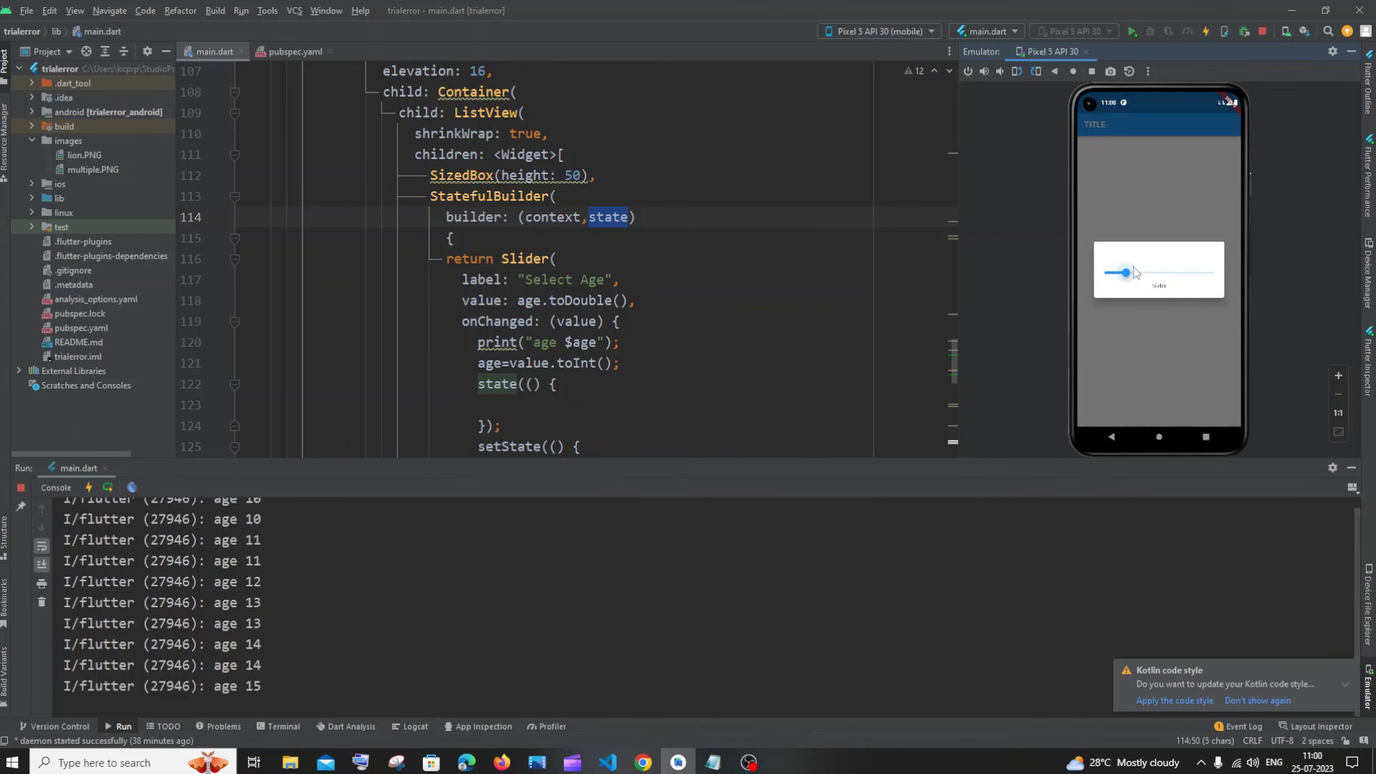
# Step: Zoom the emulator in and out, clear the console, and drag the slider back and forth
pyautogui.click(1339, 375)
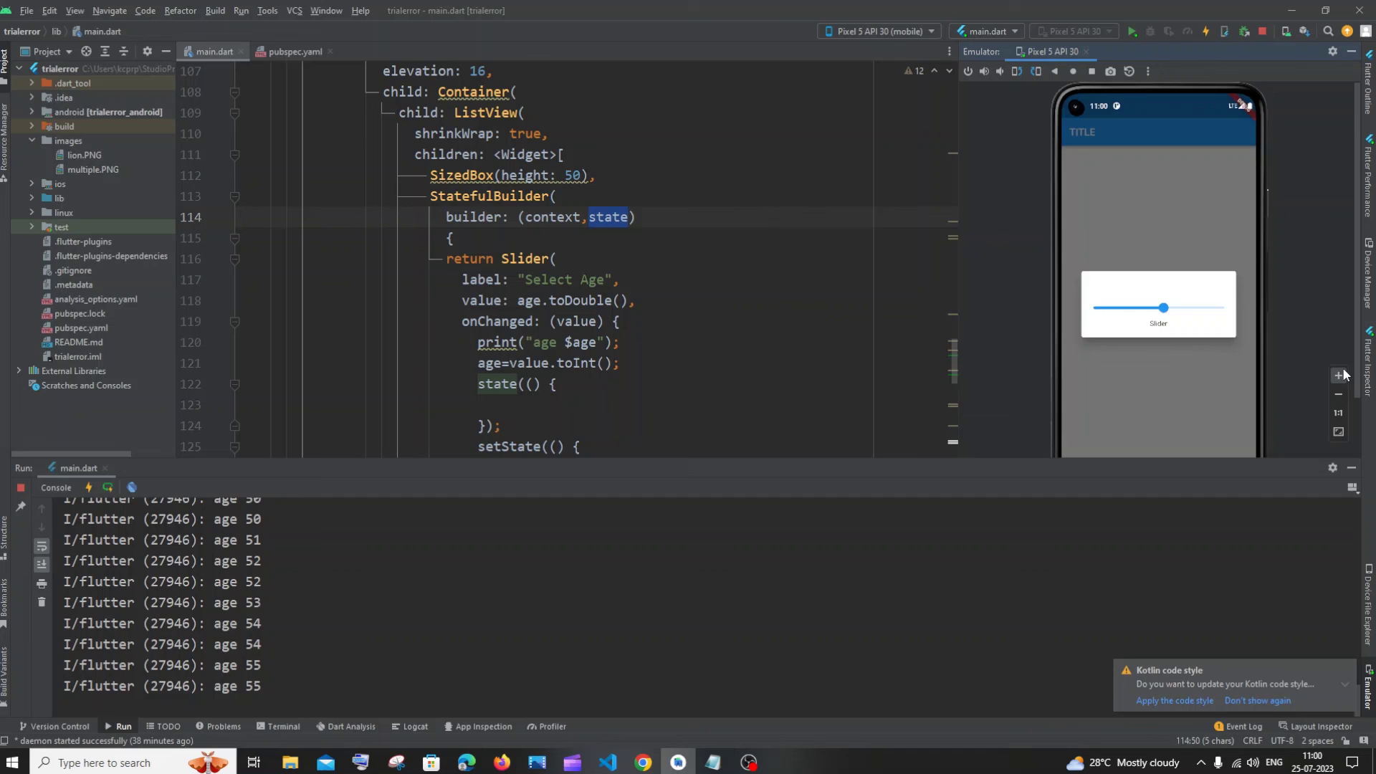
pyautogui.click(1339, 394)
pyautogui.moveTo(1202, 319); pyautogui.dragTo(1140, 309)
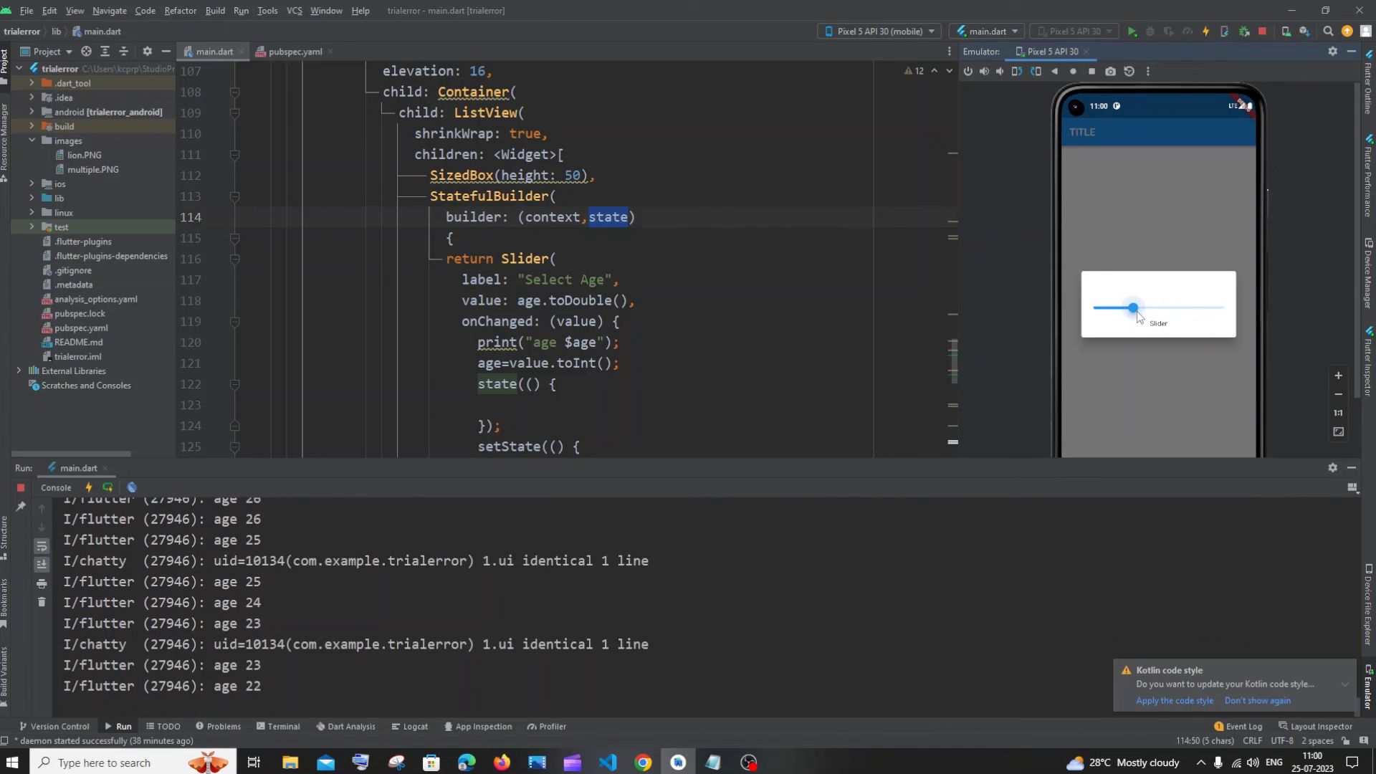
pyautogui.rightClick(325, 583)
pyautogui.click(463, 569)
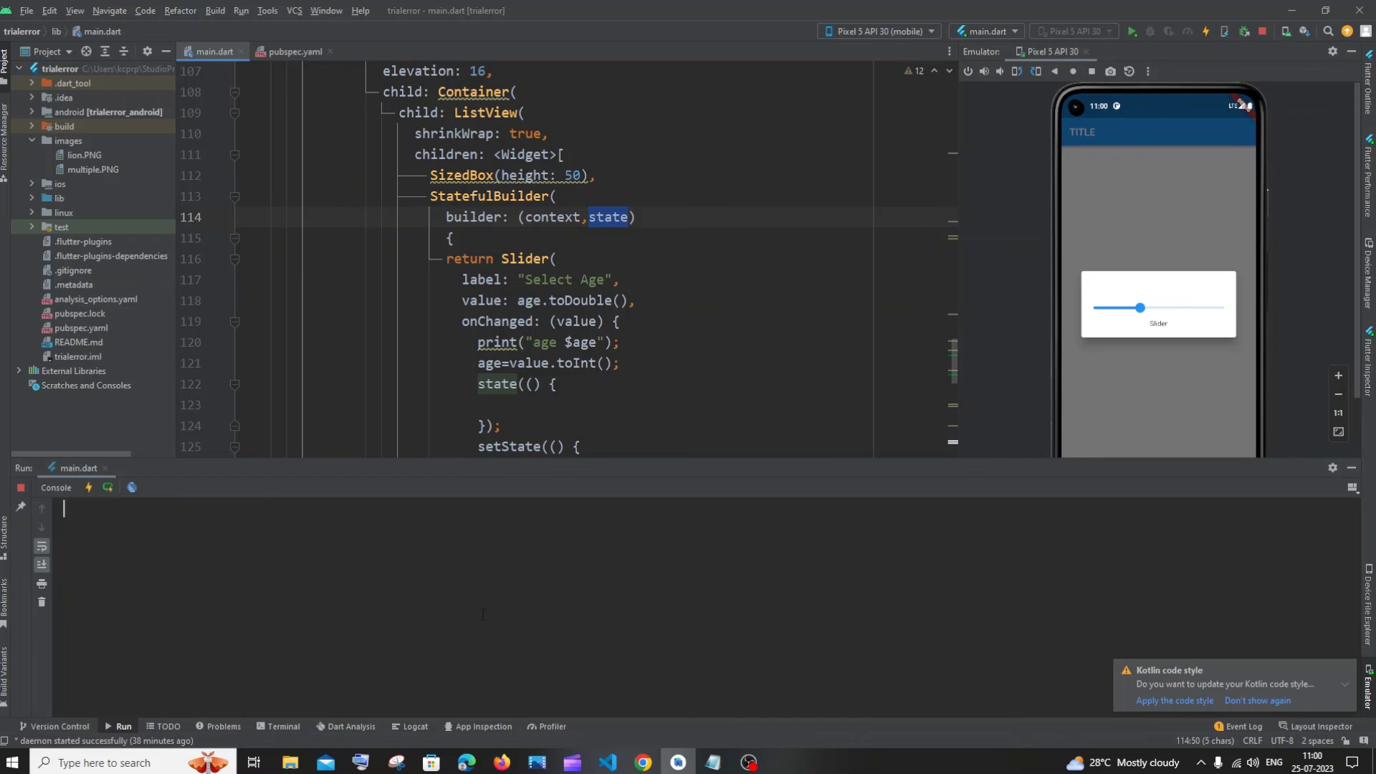
pyautogui.moveTo(1140, 310)
pyautogui.mouseDown()
pyautogui.moveTo(1178, 309)
pyautogui.moveTo(1094, 309)
pyautogui.moveTo(1225, 308)
pyautogui.moveTo(1094, 308)
pyautogui.moveTo(1189, 308)
pyautogui.mouseUp()
pyautogui.scroll(3, 591, 269)
pyautogui.scroll(3, 593, 268)
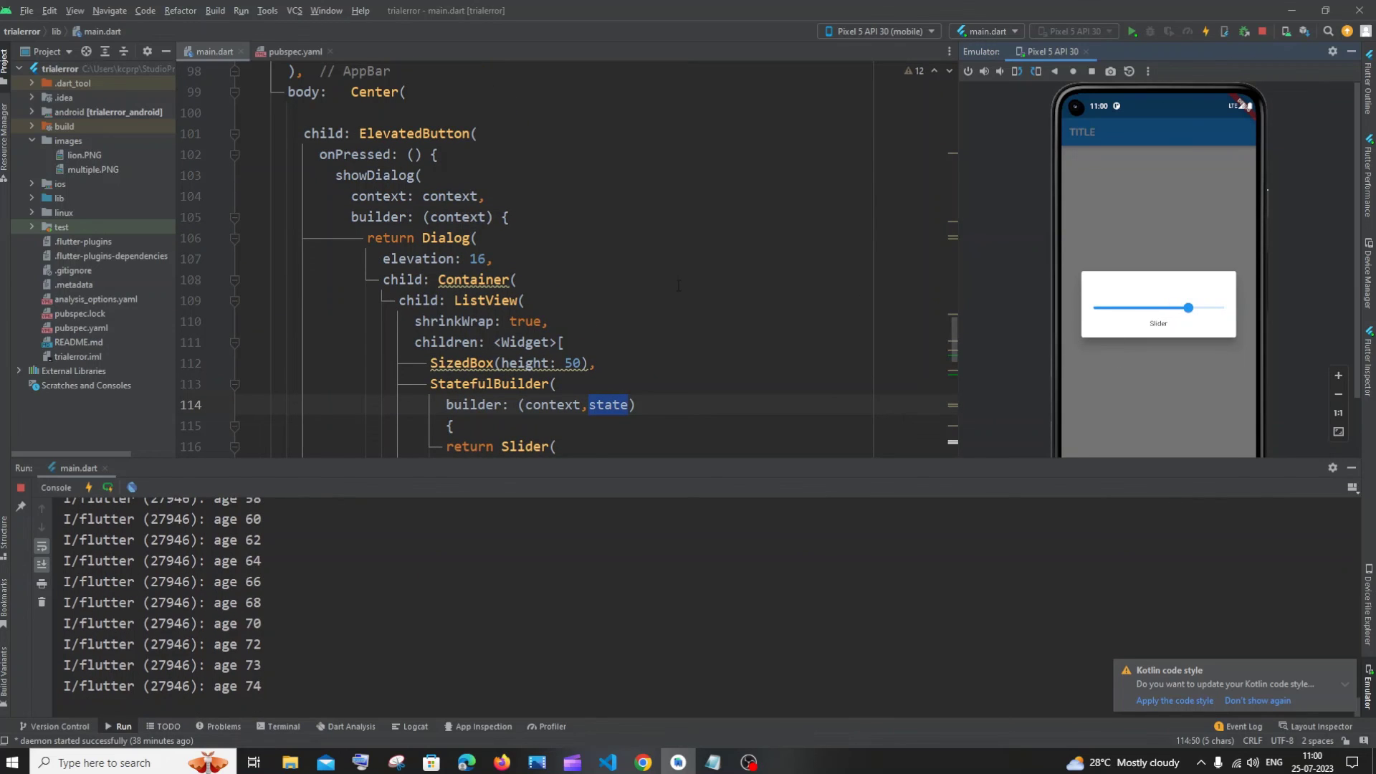
pyautogui.scroll(-3, 591, 270)
pyautogui.scroll(-2, 592, 269)
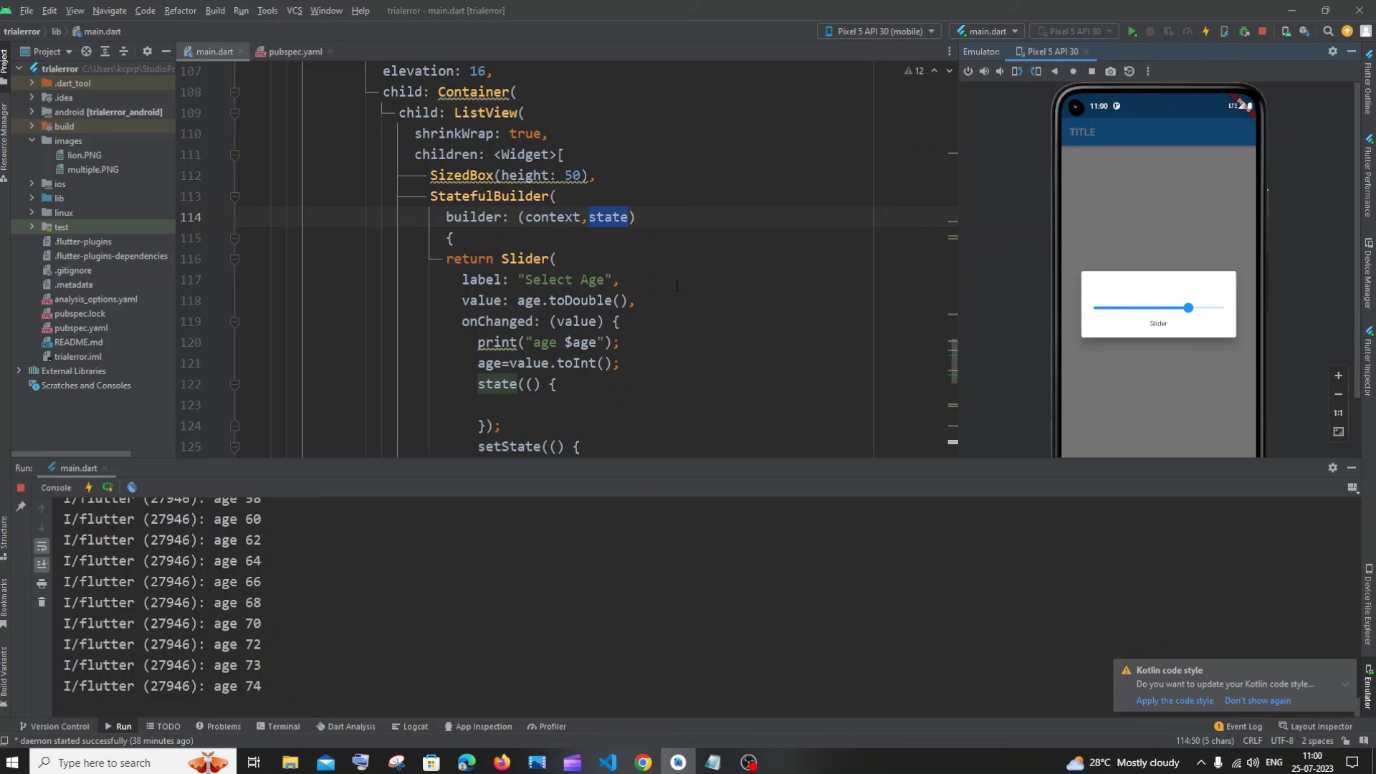